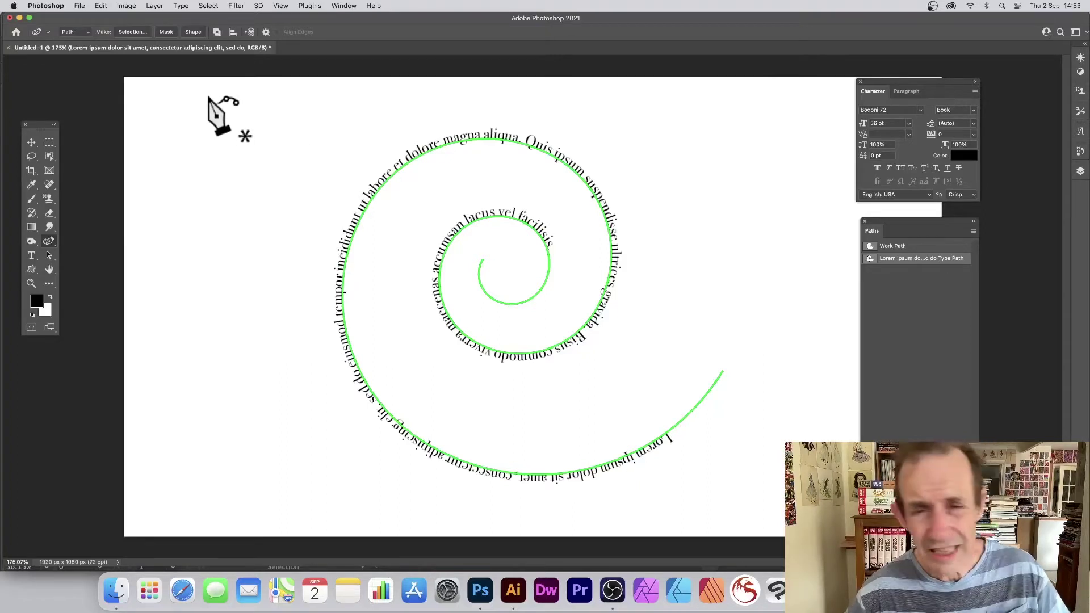
- Delete the existing text layer that runs along the spiral
click(31, 142)
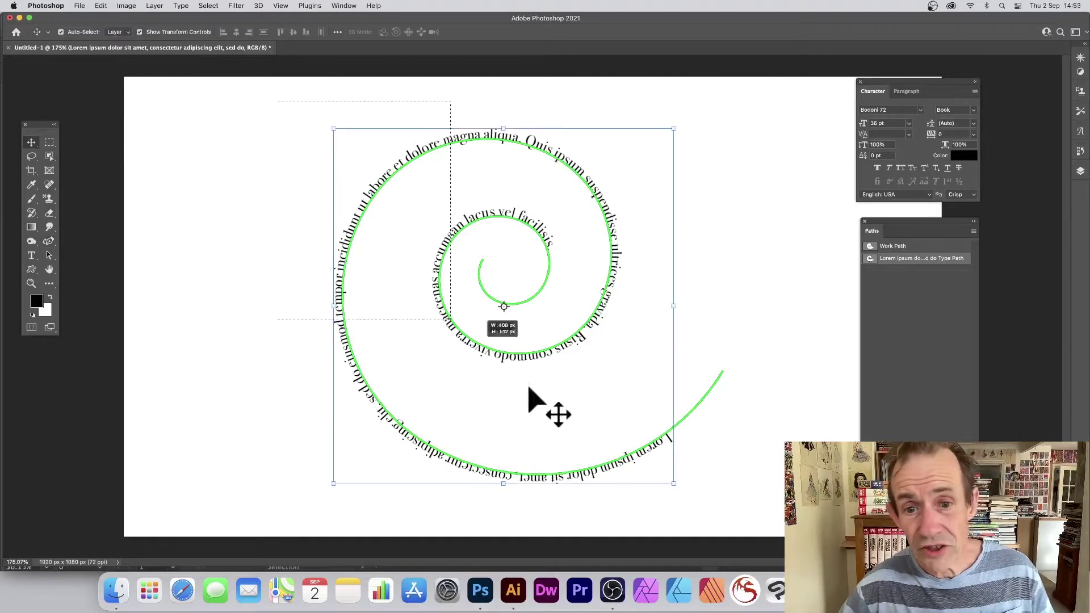
key(BackSpace)
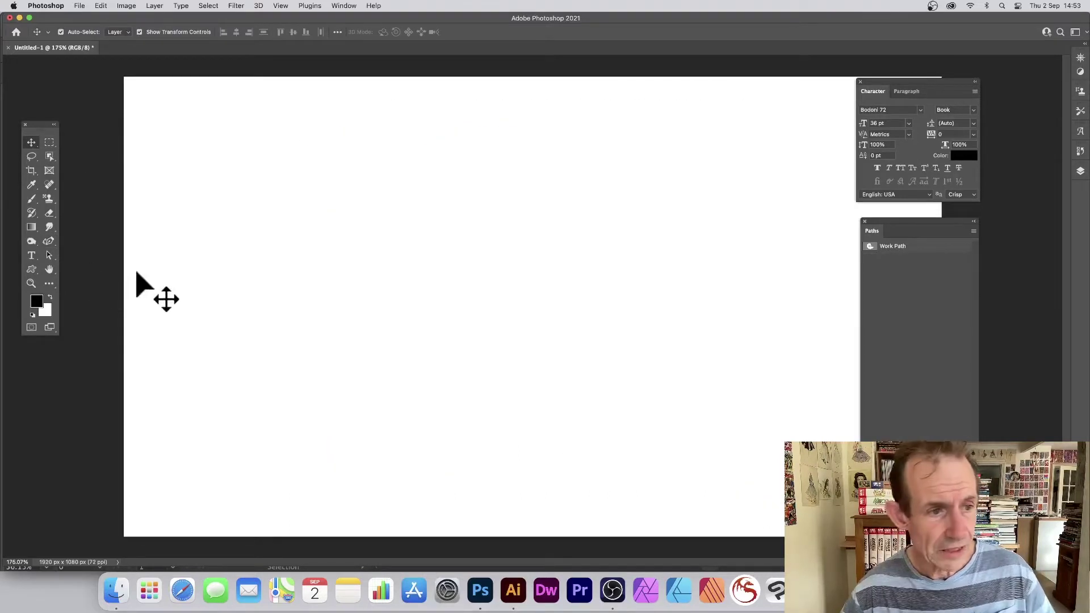
- Activate the Curvature Pen tool in Path mode and check its path thickness and colour options
click(48, 241)
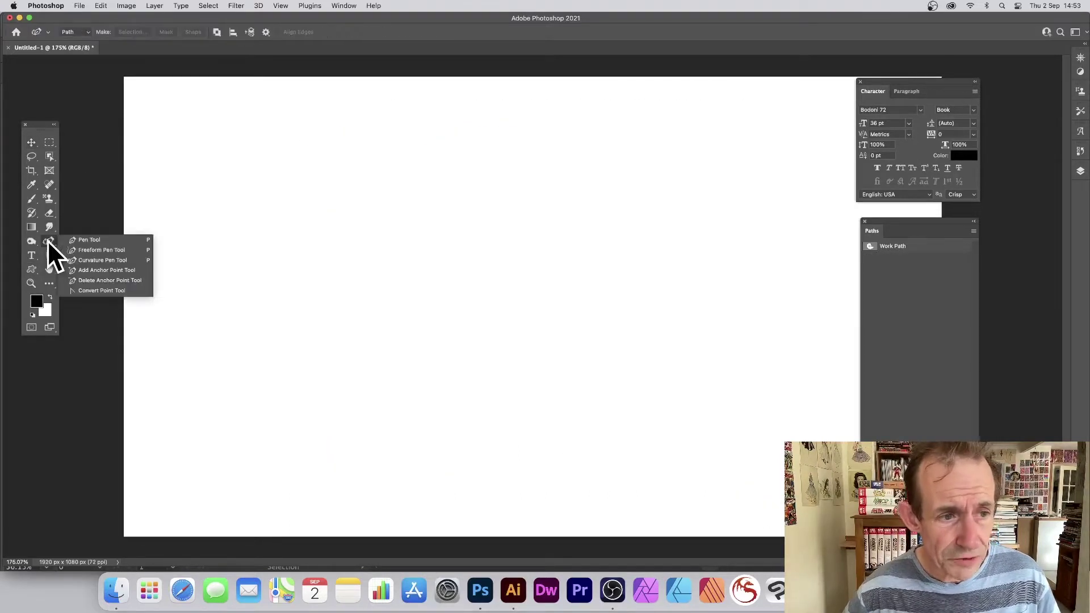
click(109, 260)
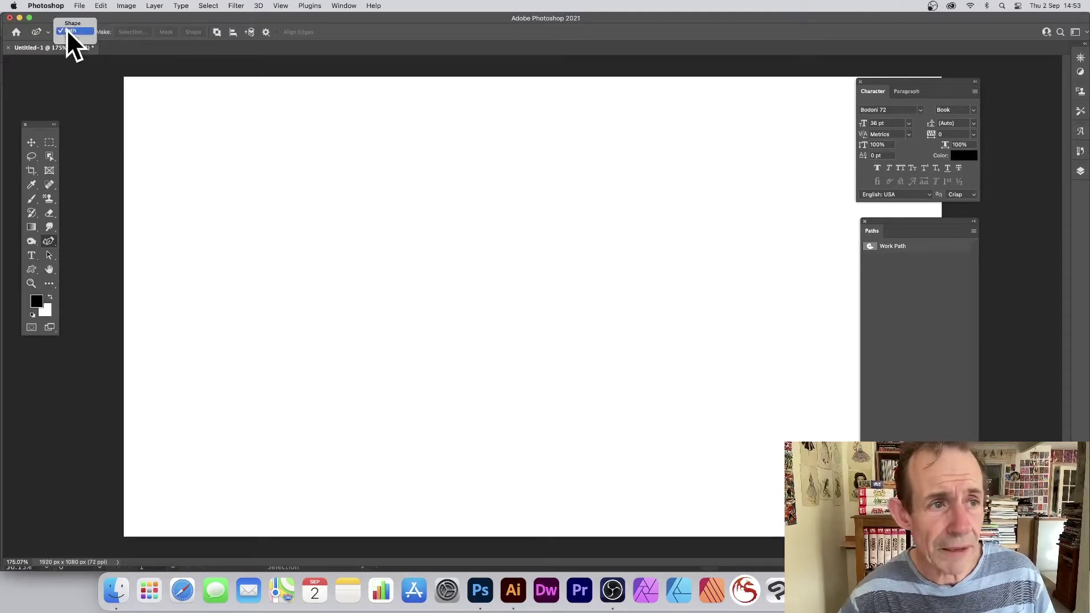
click(207, 21)
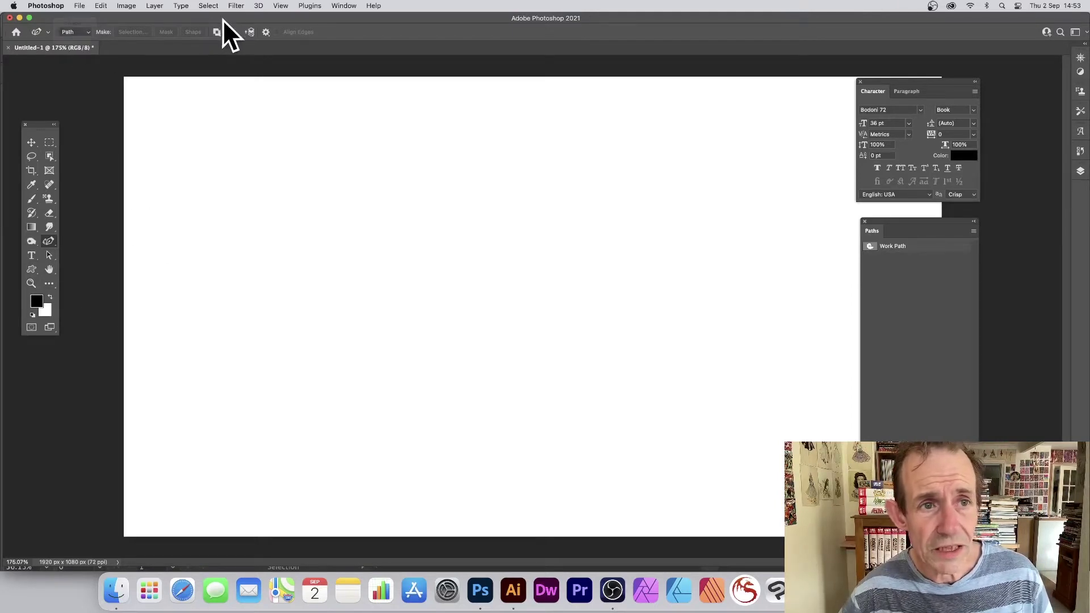
click(264, 33)
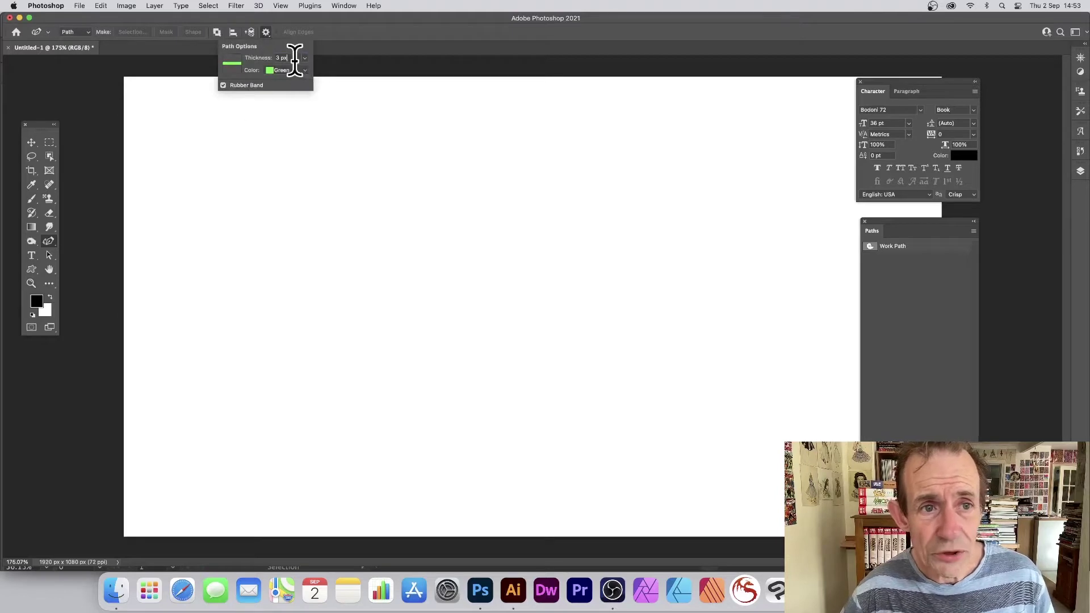
click(421, 36)
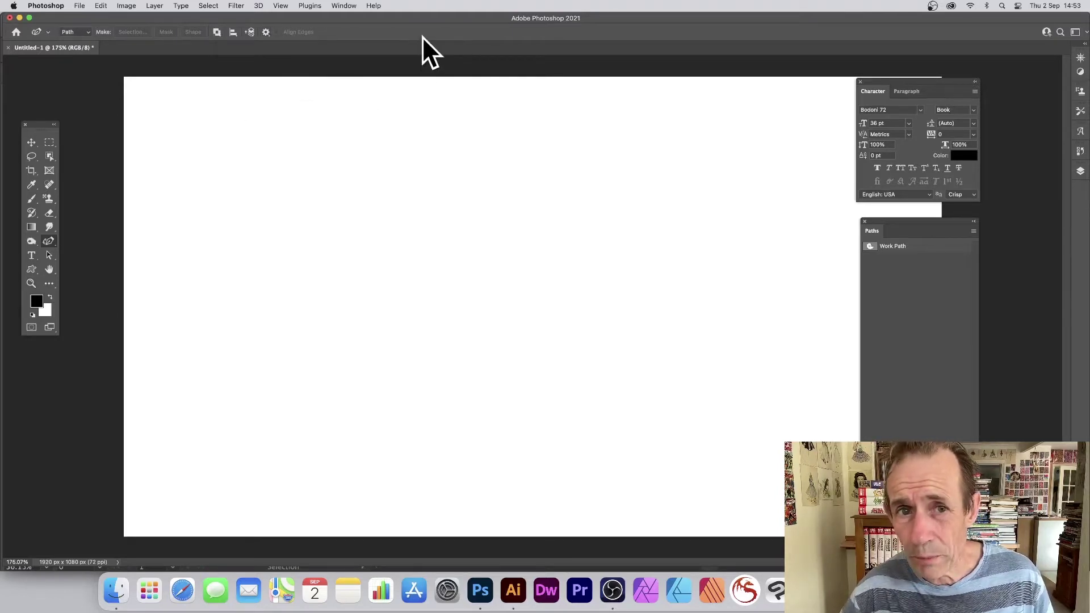
- Draw an open spiral path of about two and a half turns outward from the canvas centre and end it
click(500, 308)
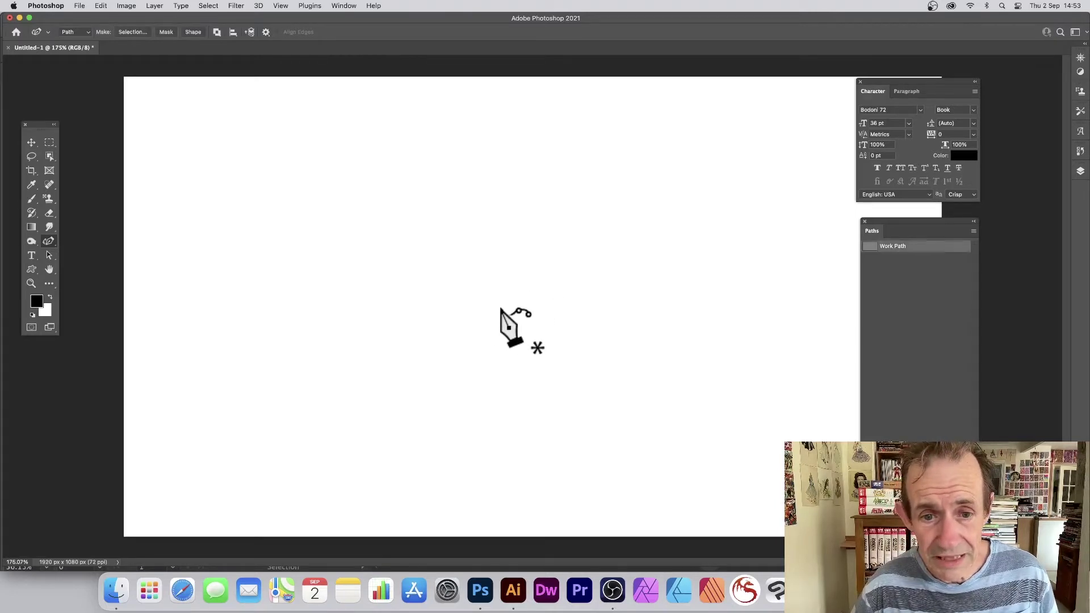
click(583, 281)
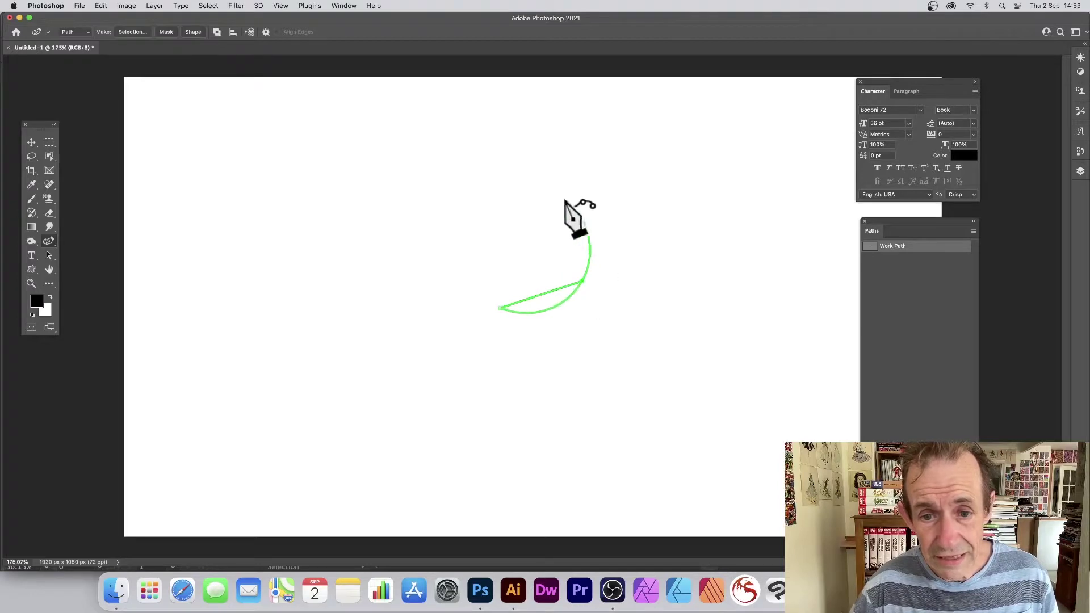
click(448, 199)
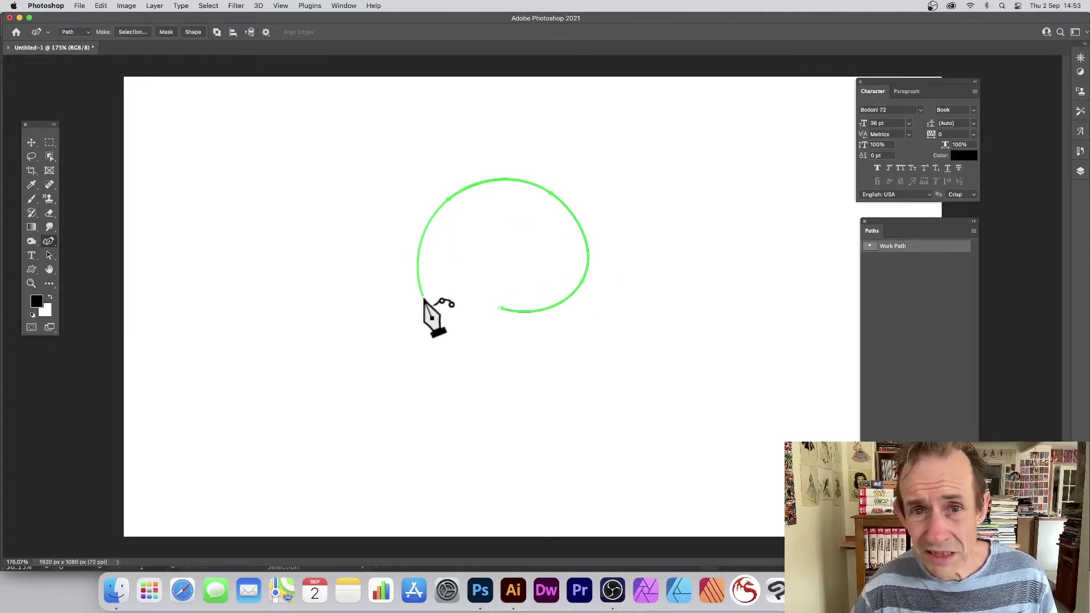
click(504, 369)
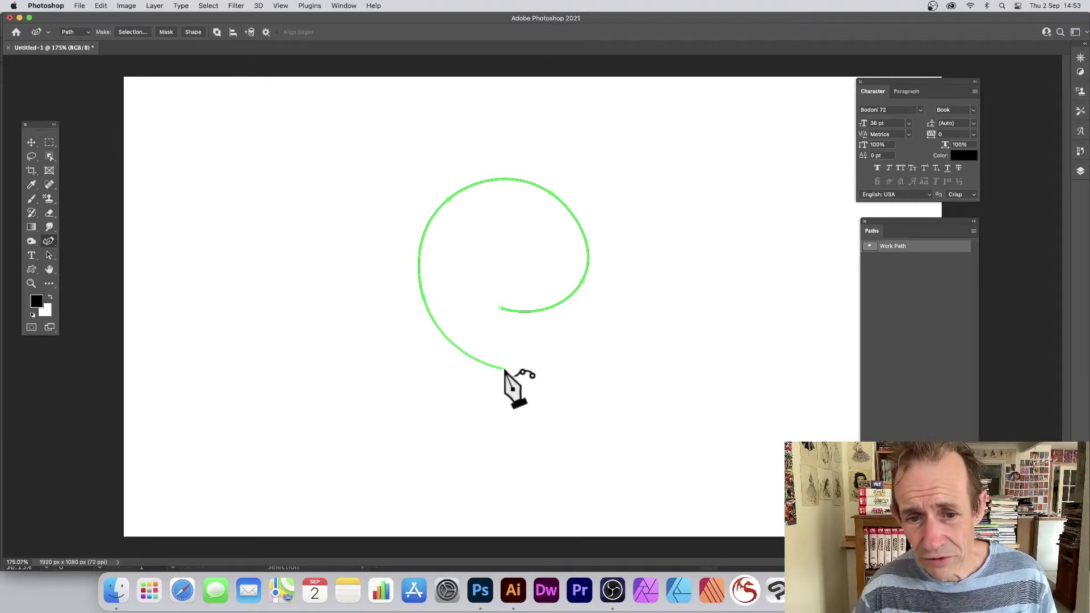
click(594, 345)
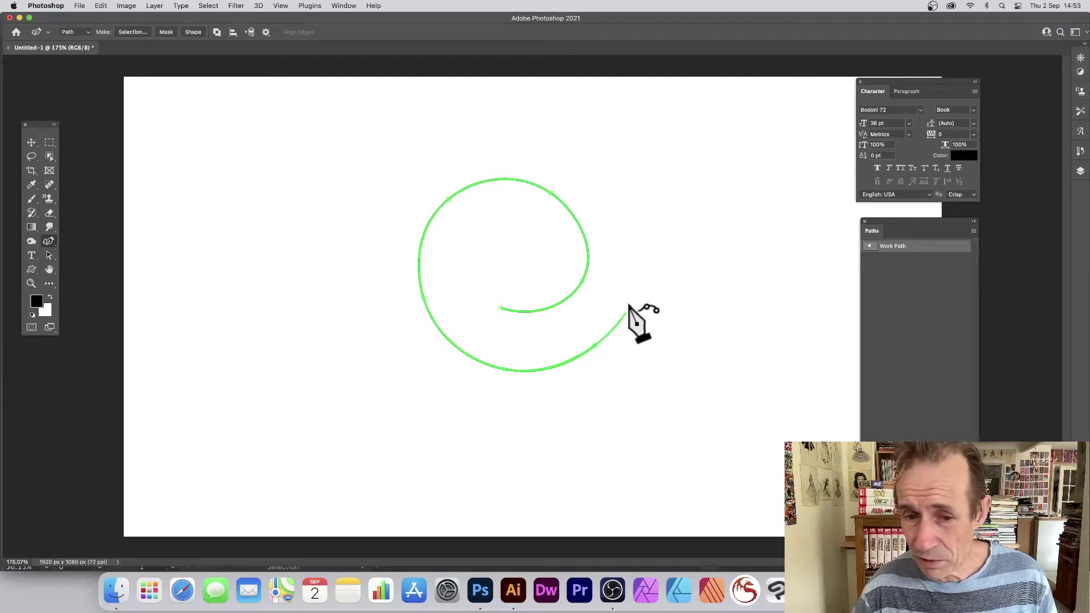
click(647, 265)
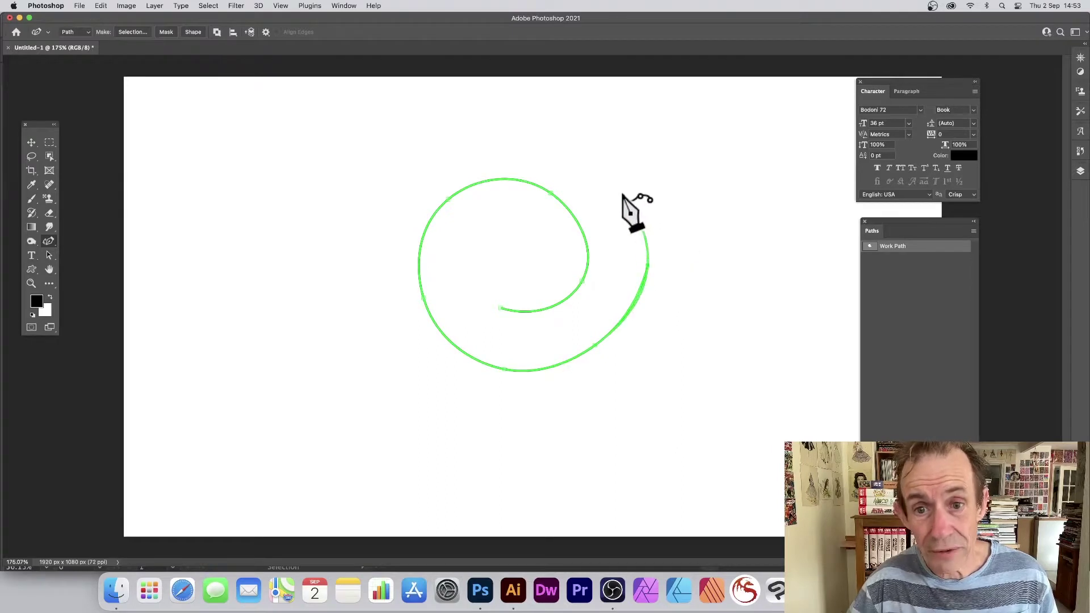
click(599, 150)
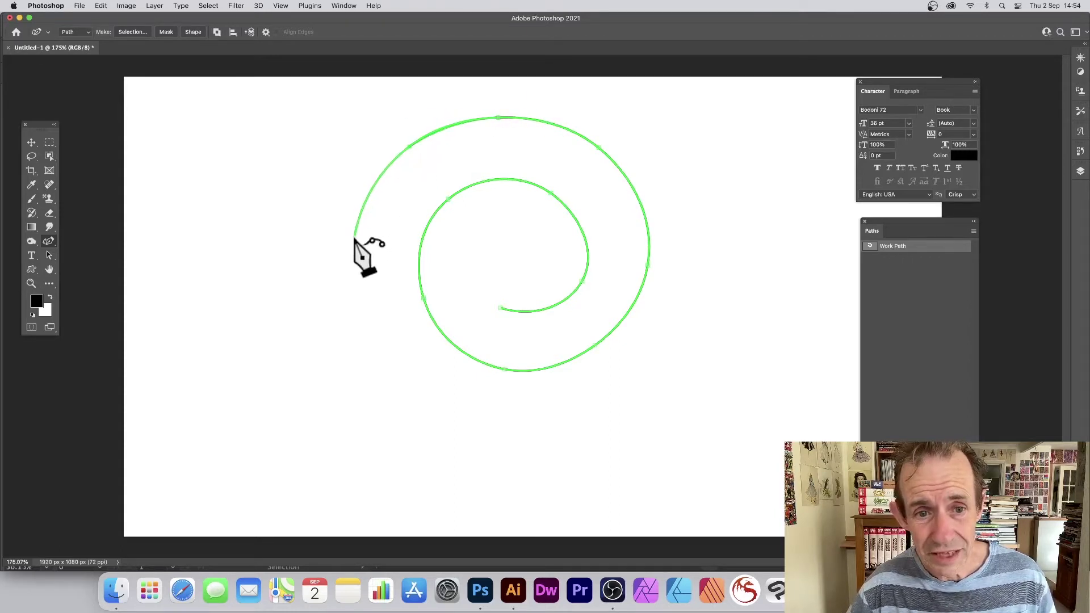
click(353, 237)
click(379, 363)
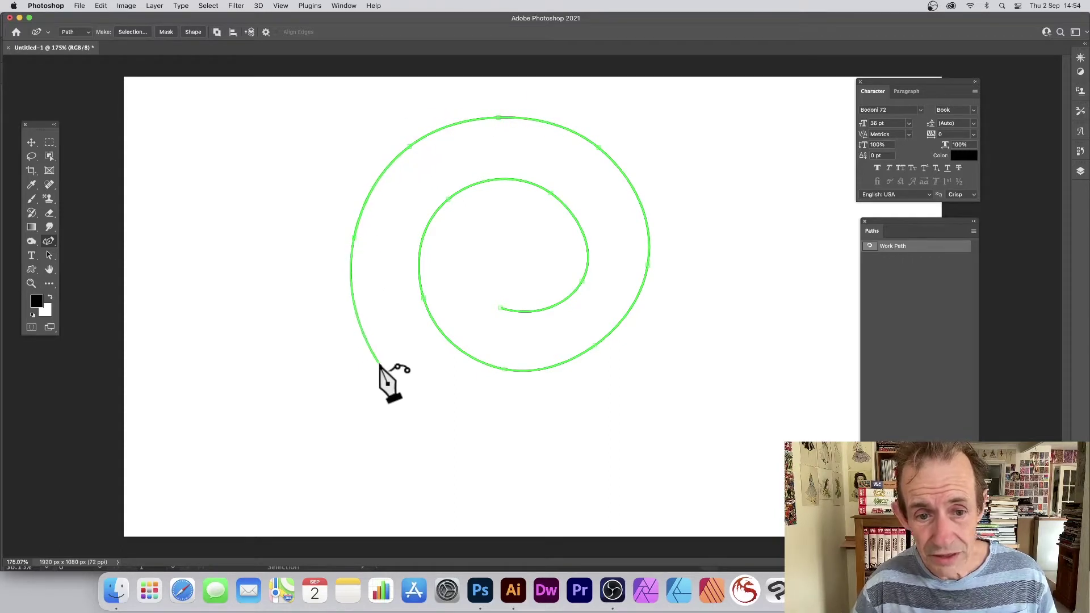
click(492, 439)
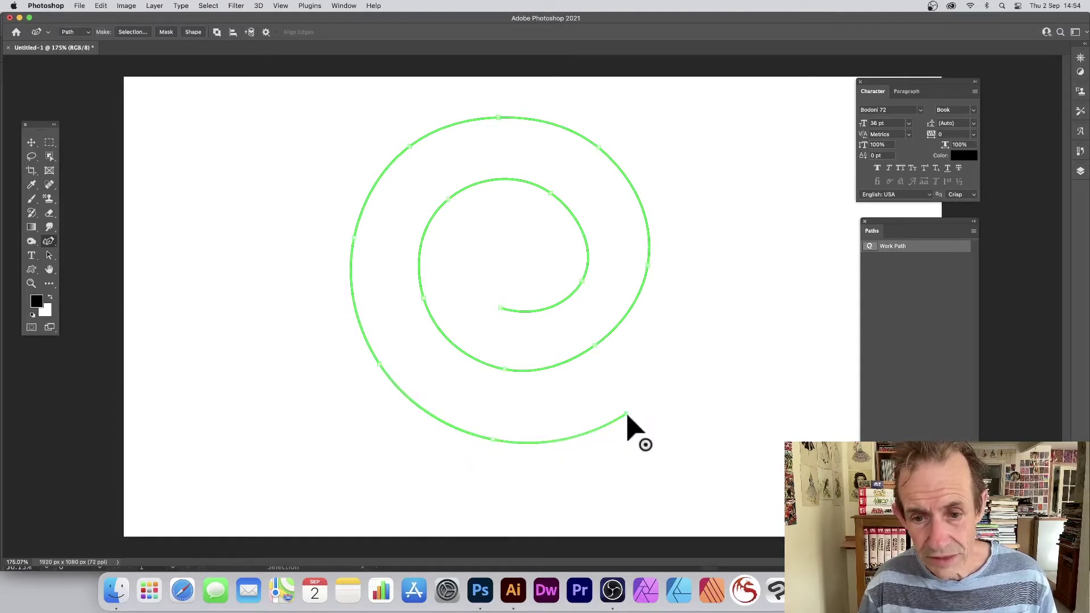
click(626, 415)
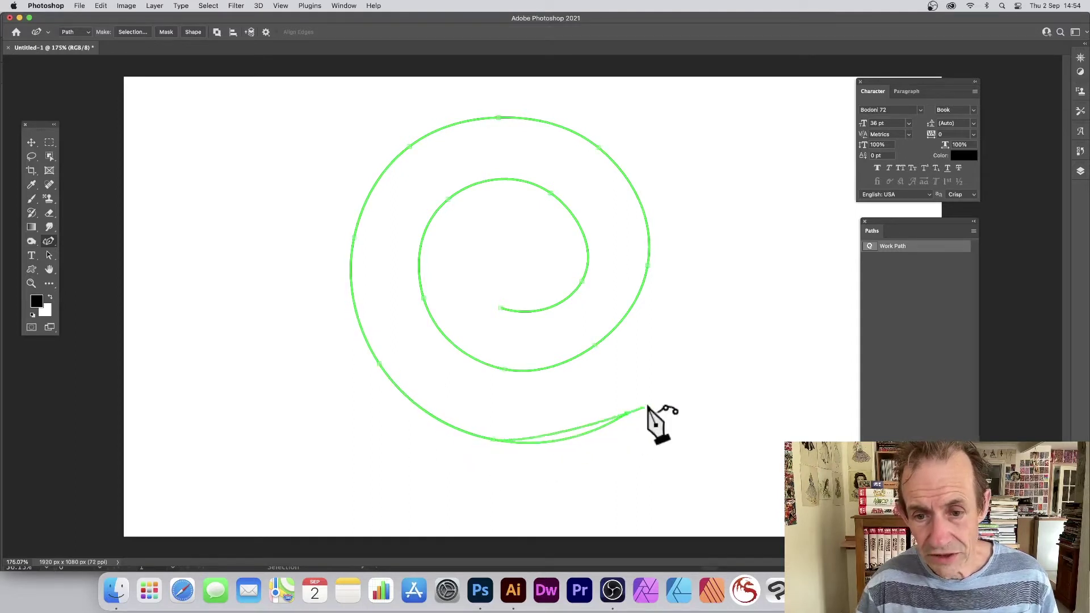
click(719, 286)
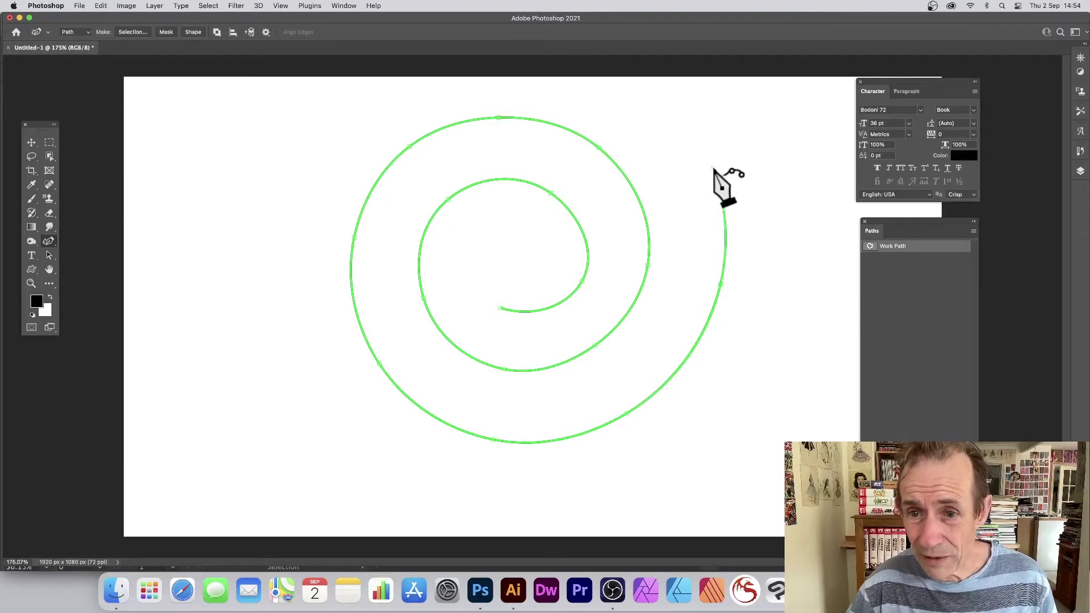
click(695, 138)
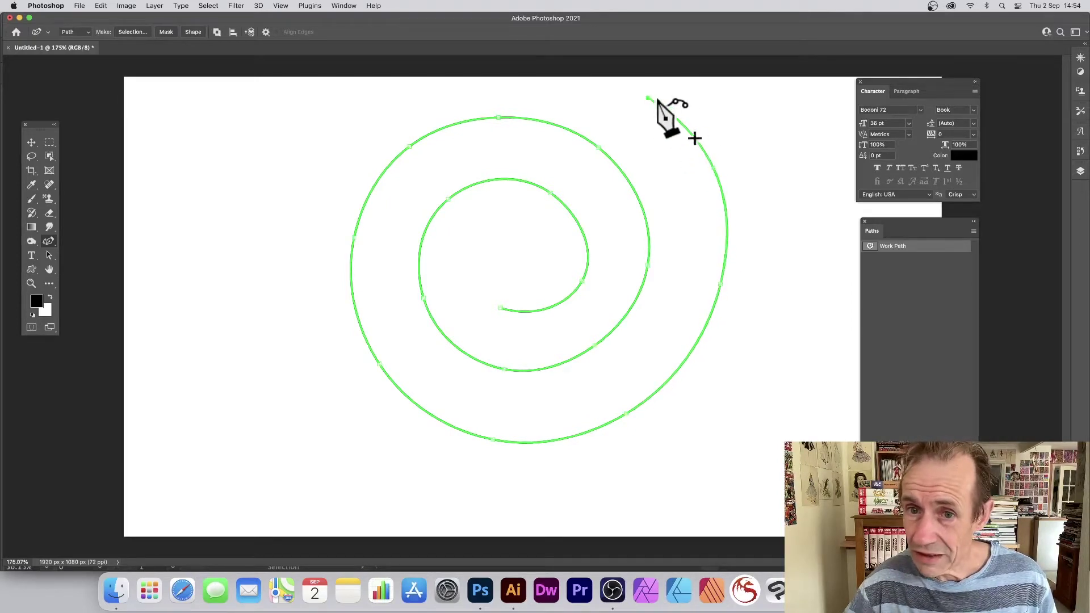
click(648, 97)
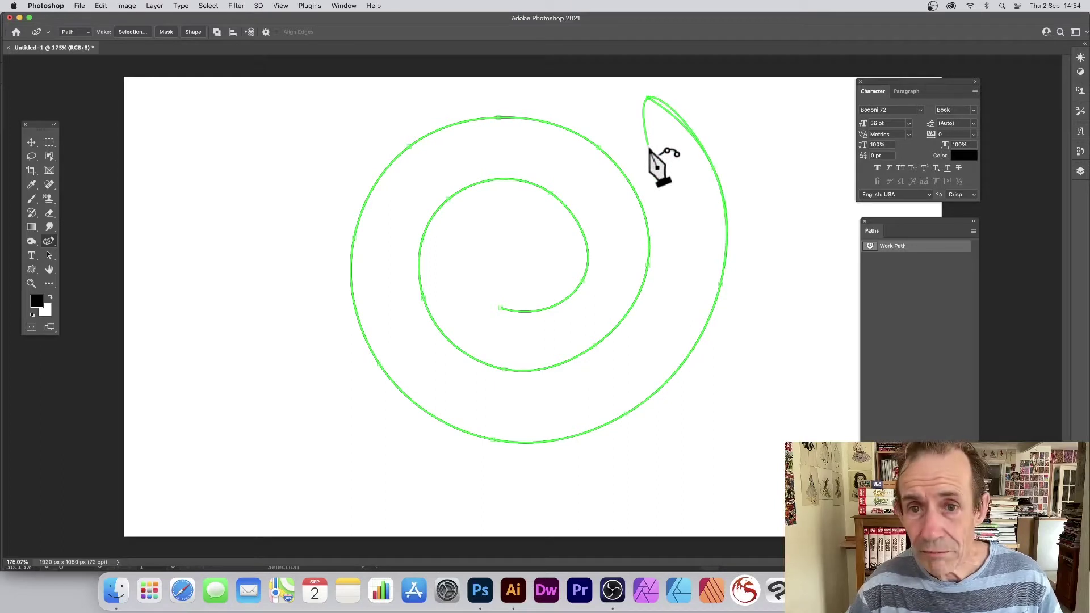
key(Escape)
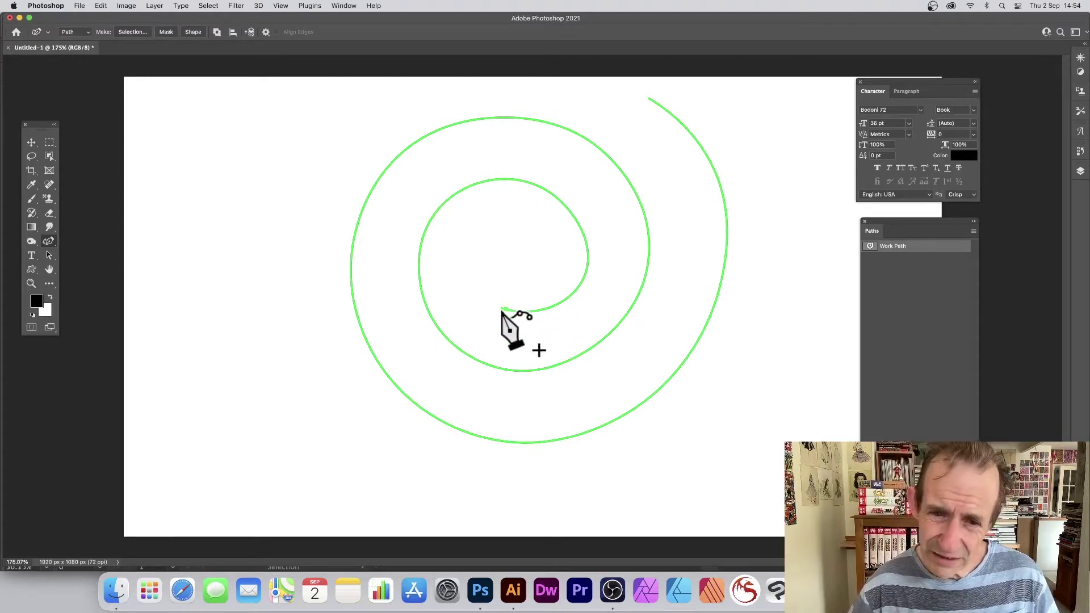
- Move the anchor point at the spiral's inner end slightly up and to the left, then deselect the path
drag(49, 255, 107, 264)
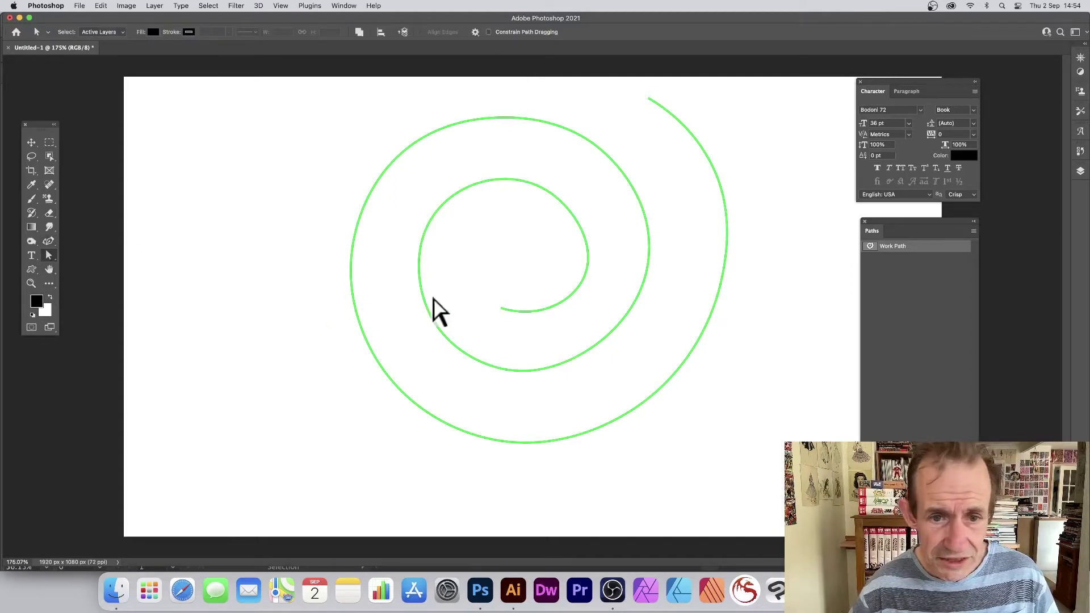
click(497, 306)
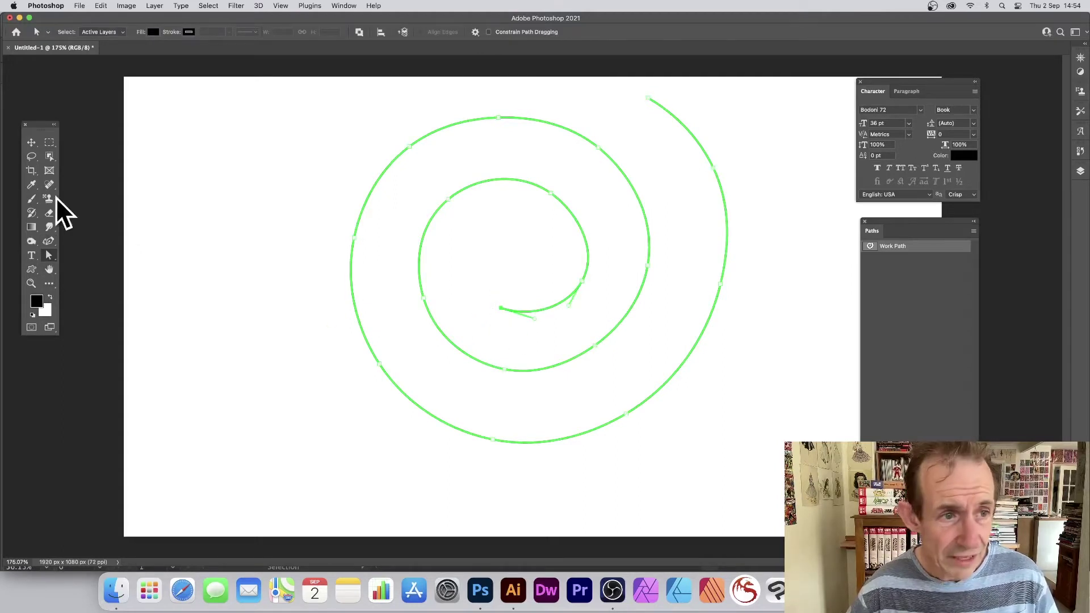
click(48, 241)
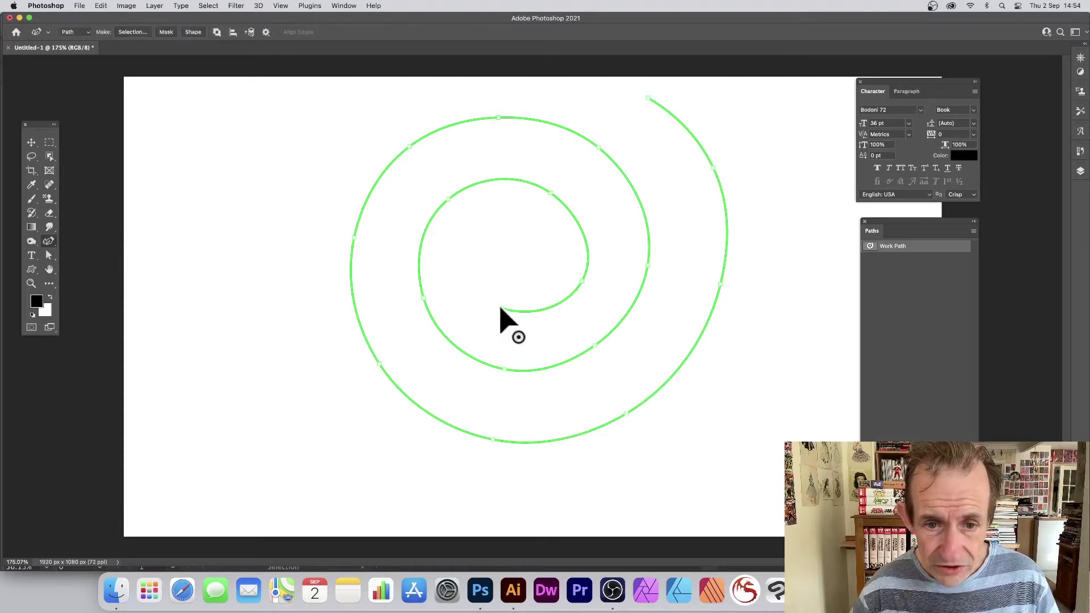
mouse_move(501, 308)
mouse_down()
mouse_move(501, 298)
mouse_move(504, 307)
mouse_up()
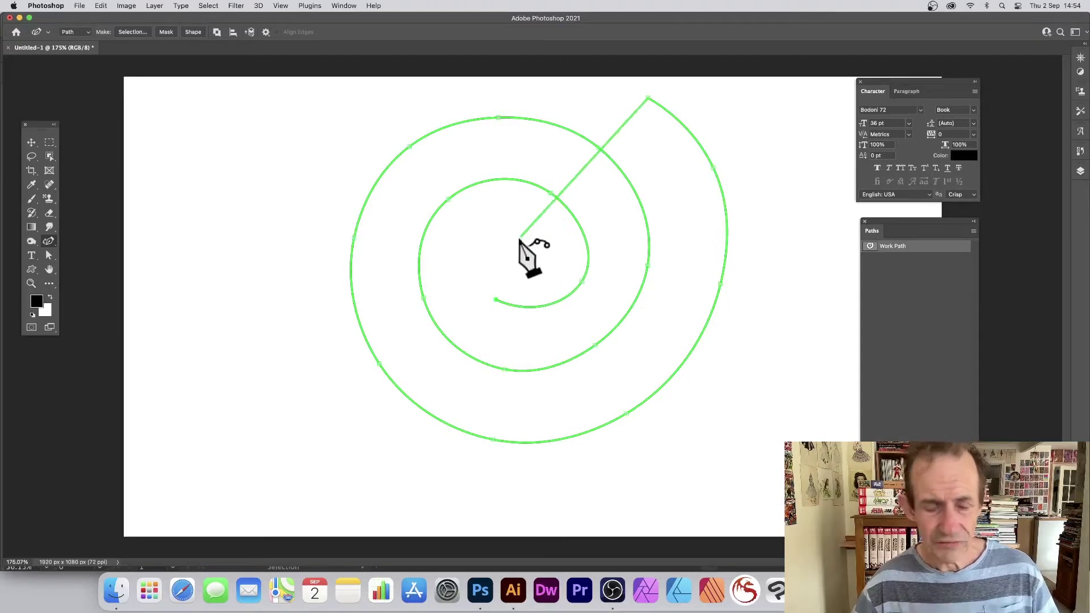
key(Escape)
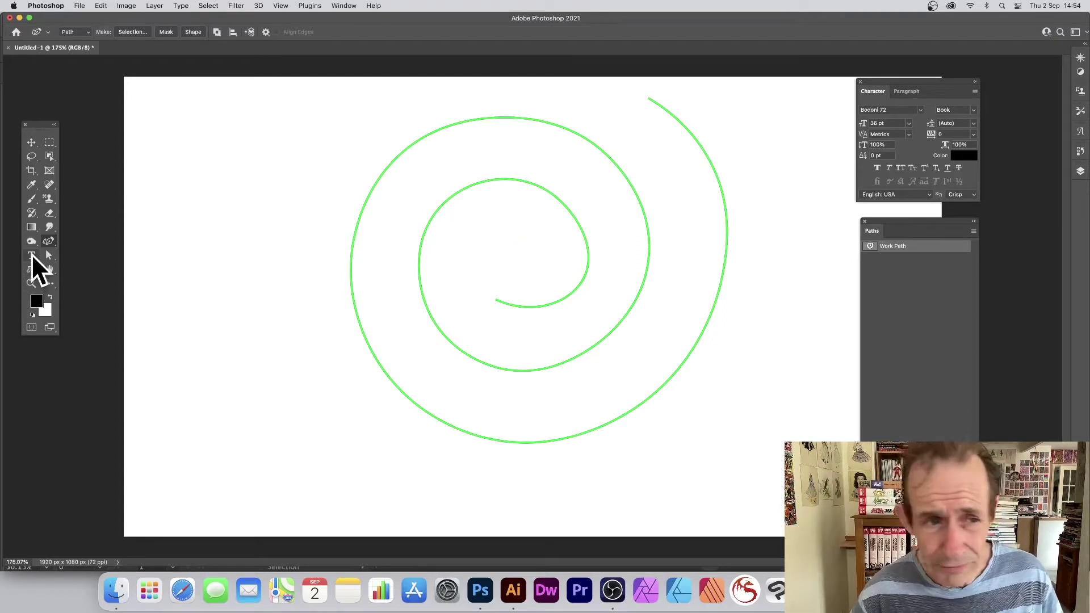
- Try starting horizontal placeholder text at three different points along the spiral path, cancelling each attempt
drag(31, 256, 76, 254)
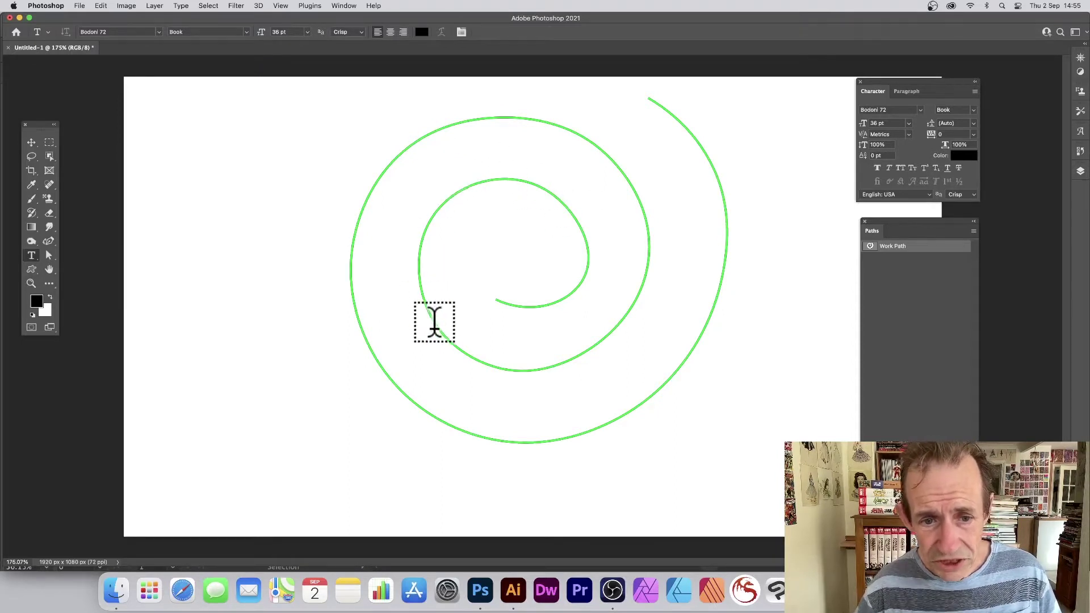
click(580, 349)
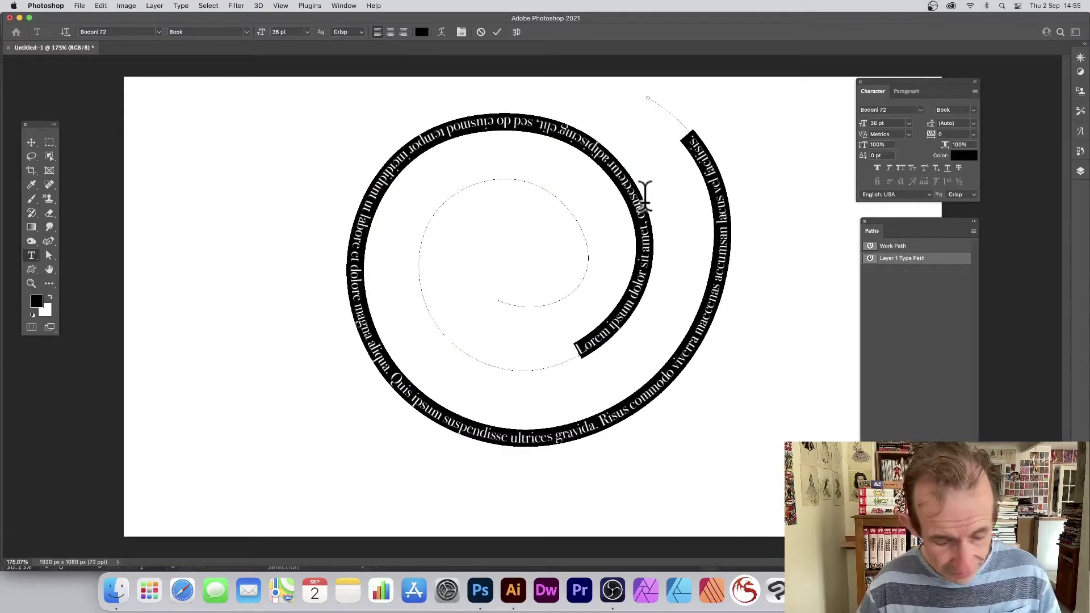
click(477, 32)
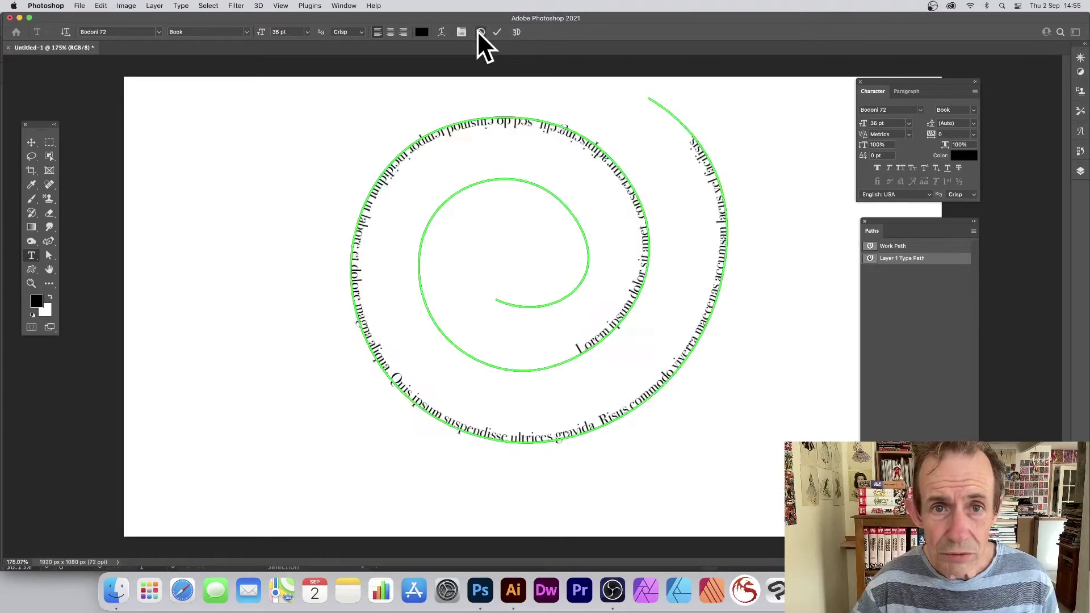
click(495, 177)
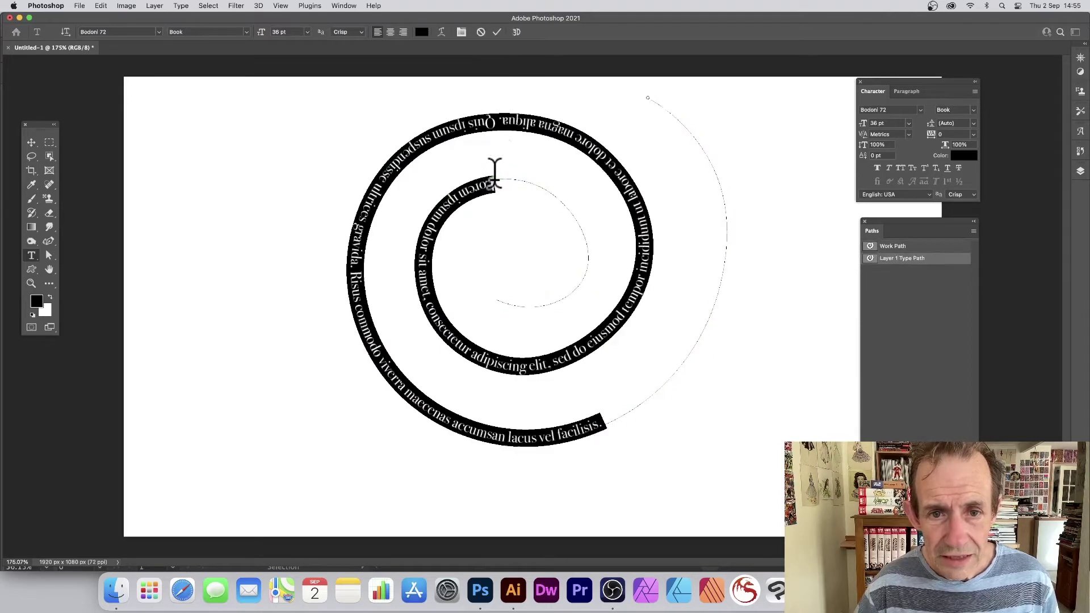
click(480, 32)
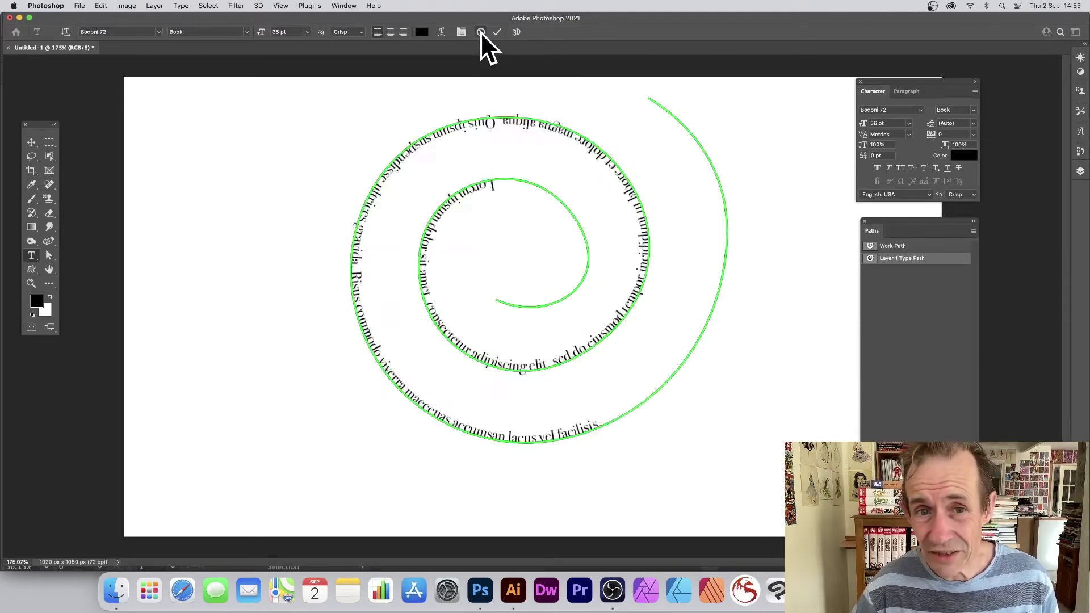
click(605, 149)
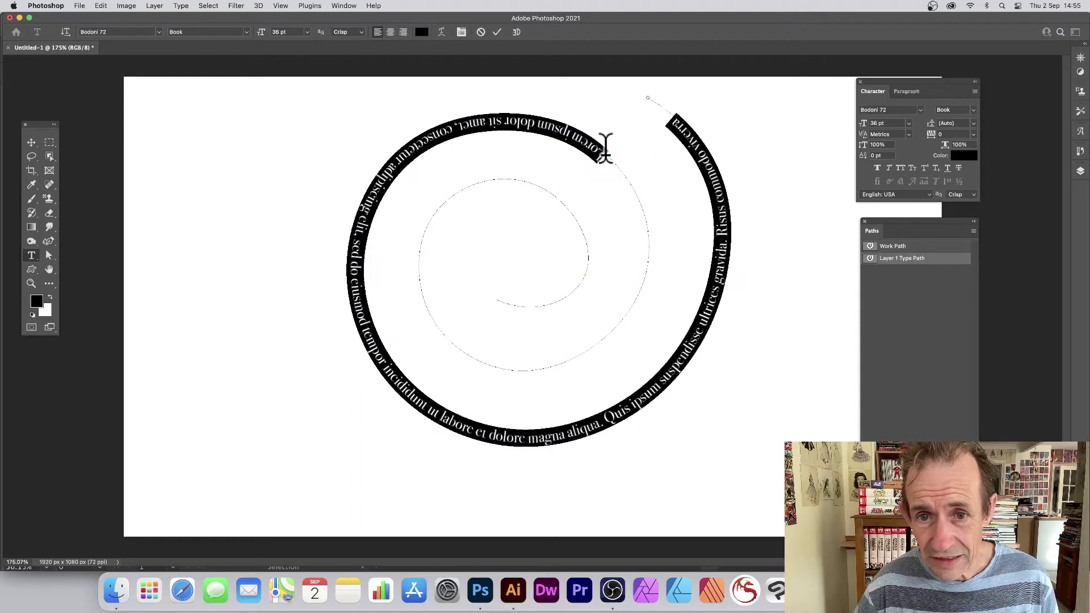
click(480, 32)
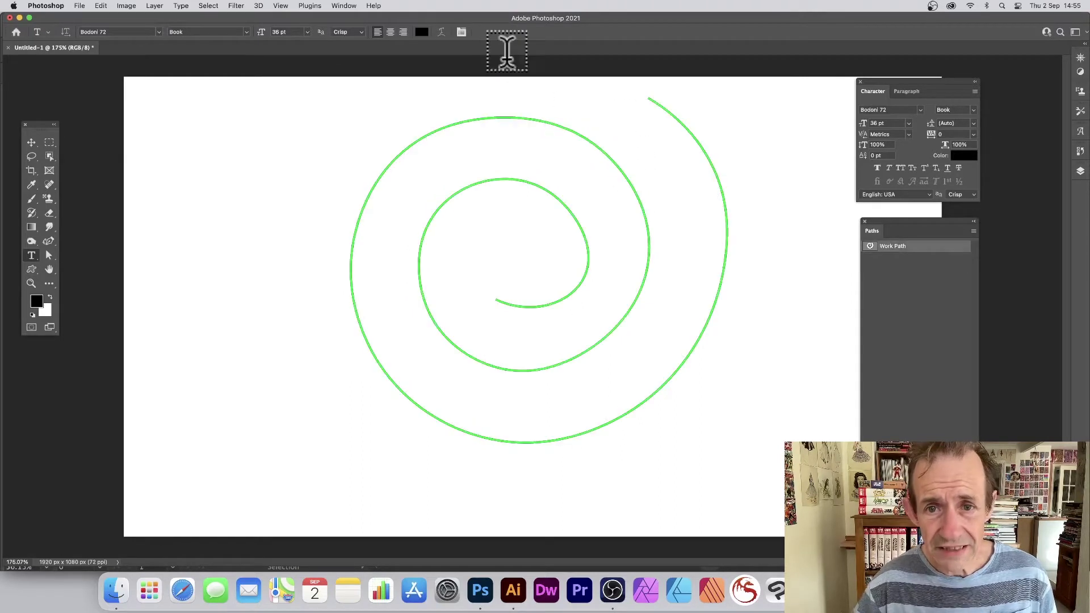
- Place horizontal placeholder text along the spiral, starting at the right side of the middle turn, and commit it
click(643, 279)
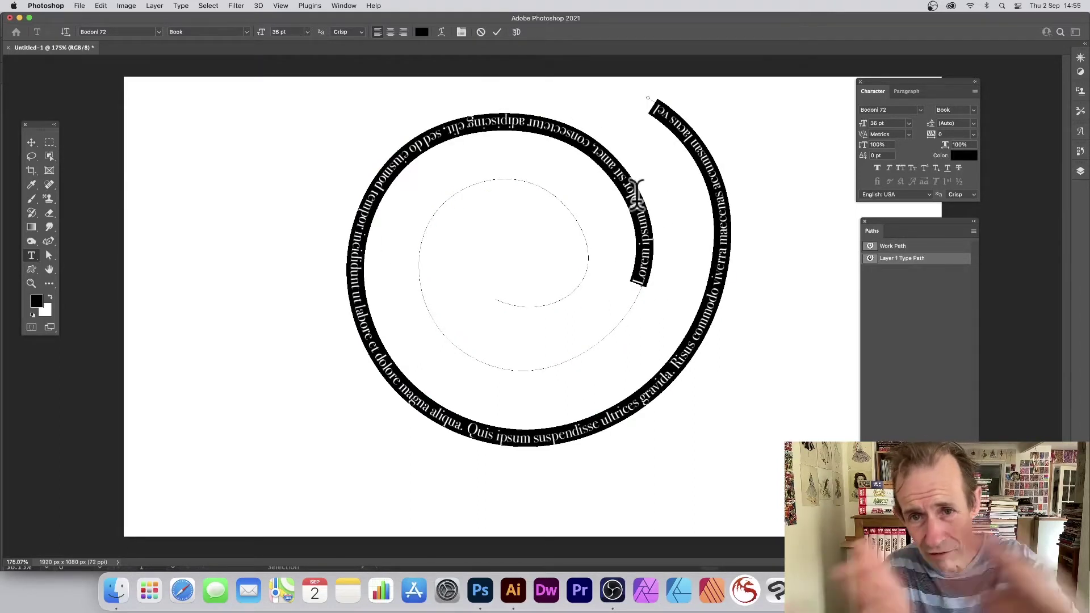
click(497, 31)
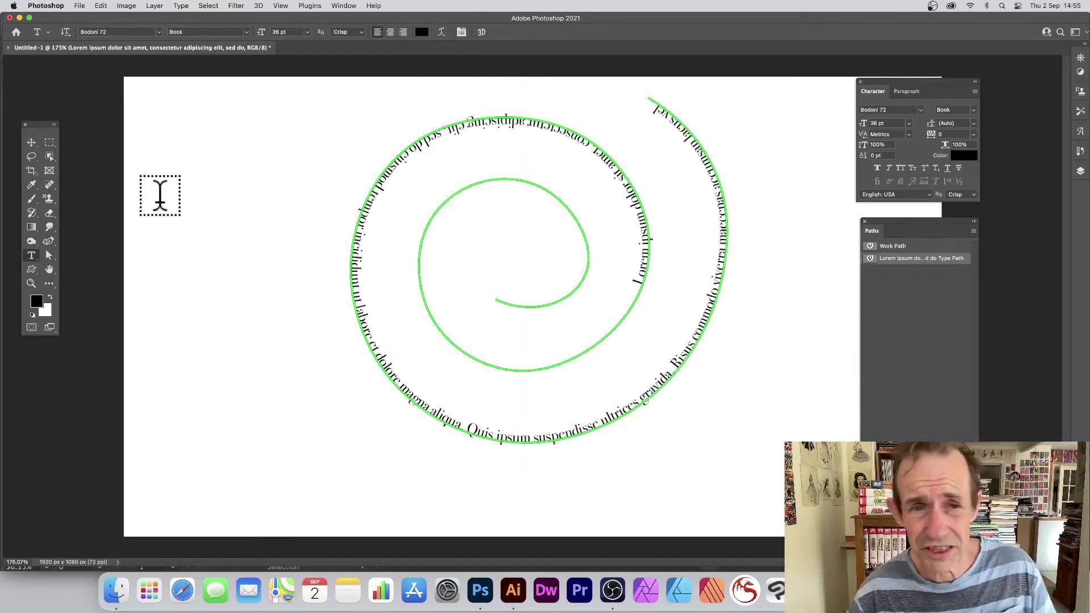
- Slide the placeholder text's starting point inward along the spiral path to the top of the inner turn
drag(48, 256, 102, 264)
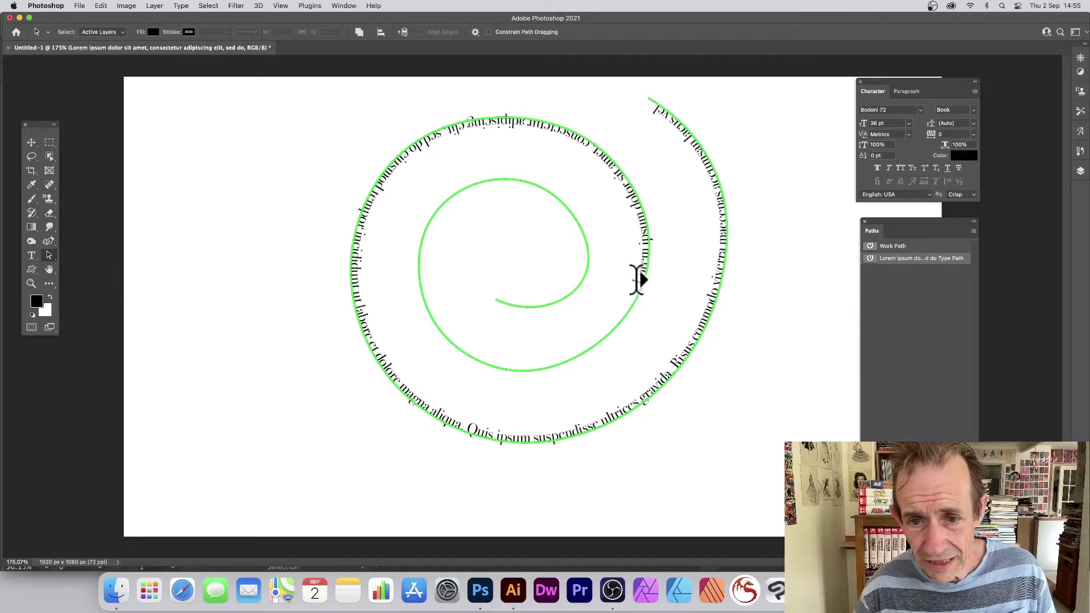
drag(639, 276, 643, 280)
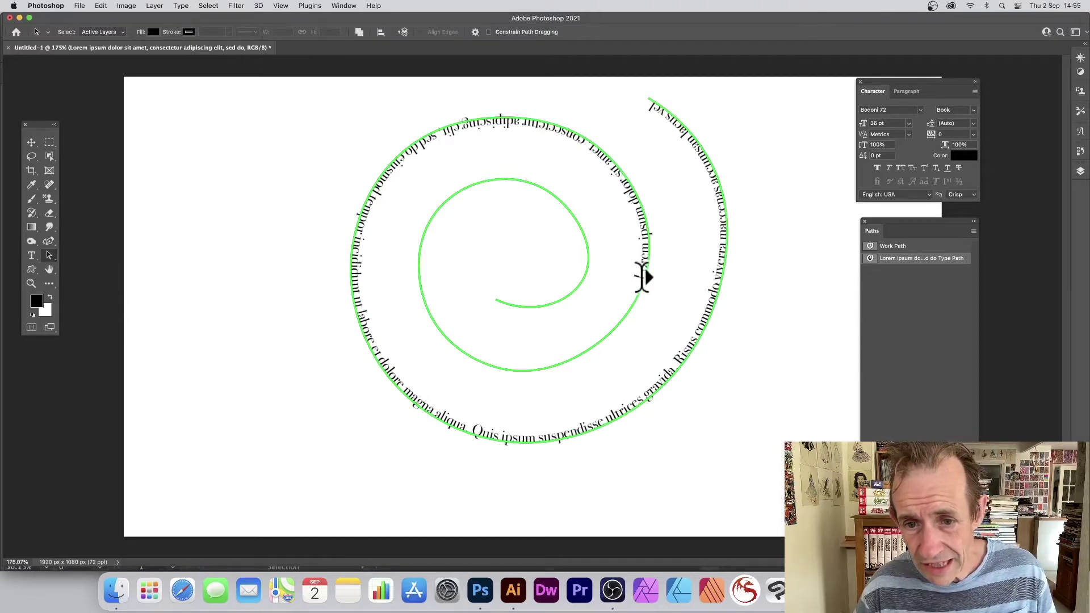
drag(643, 278, 454, 214)
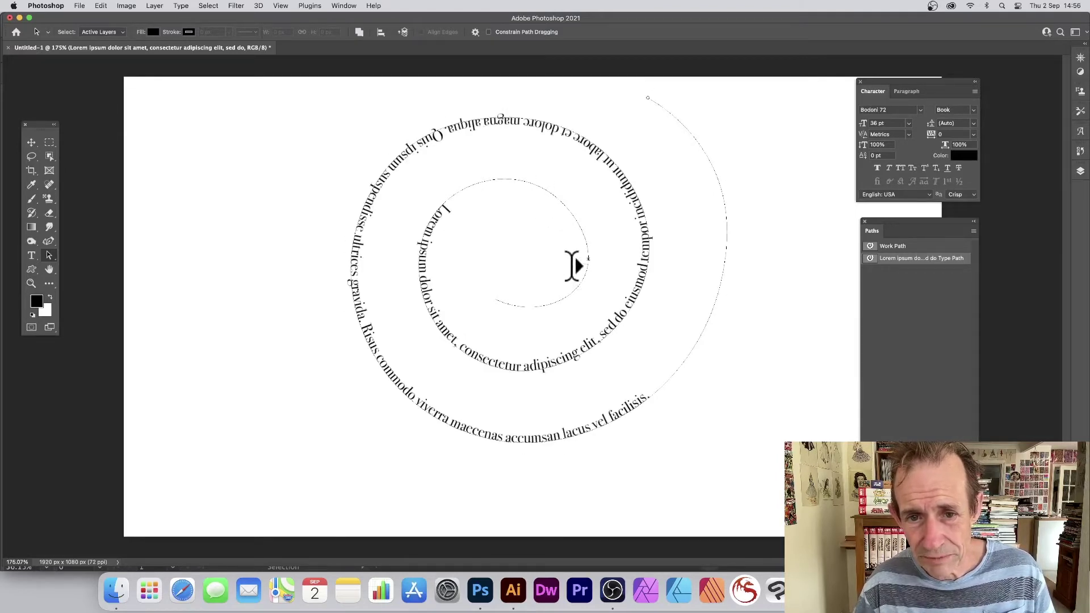
drag(574, 266, 498, 189)
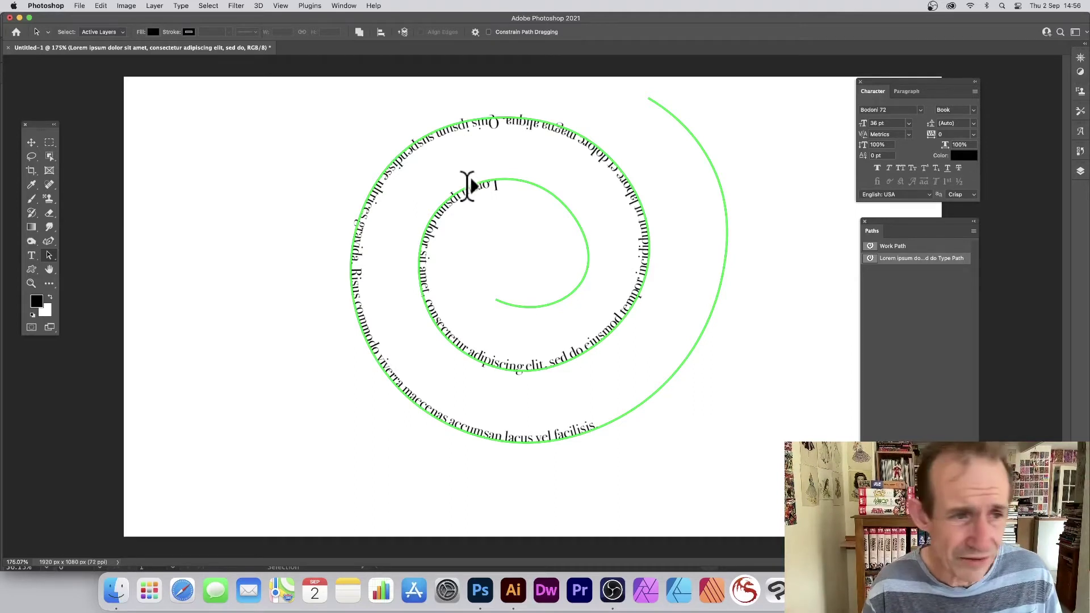
- Set the inner-turn text "m dolor sit amet, consectetur" to Myriad Pro at 72 pt
click(32, 256)
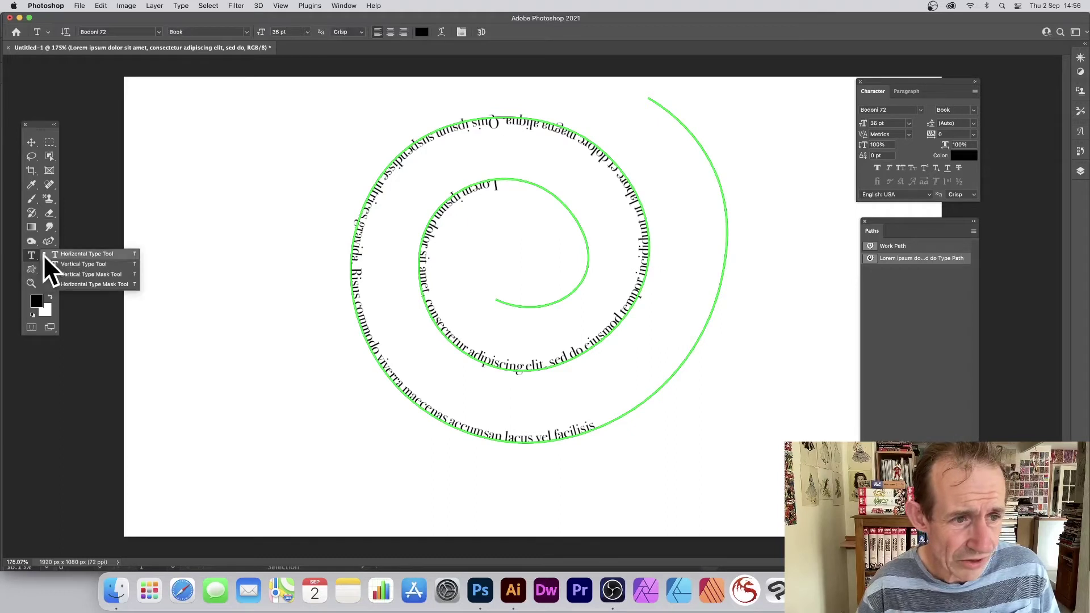
click(67, 254)
drag(449, 210, 445, 360)
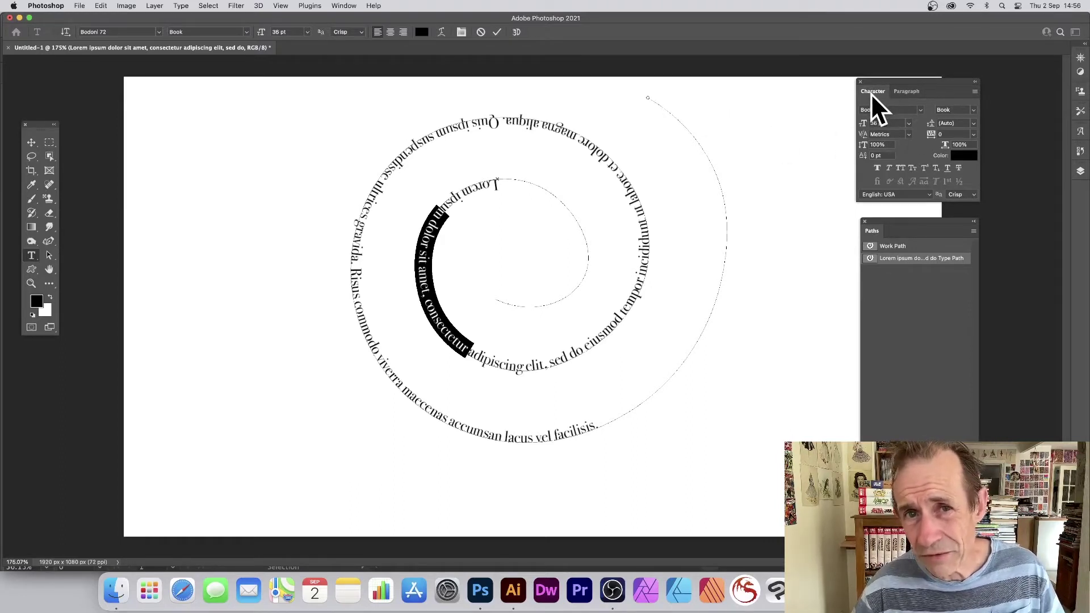
click(344, 7)
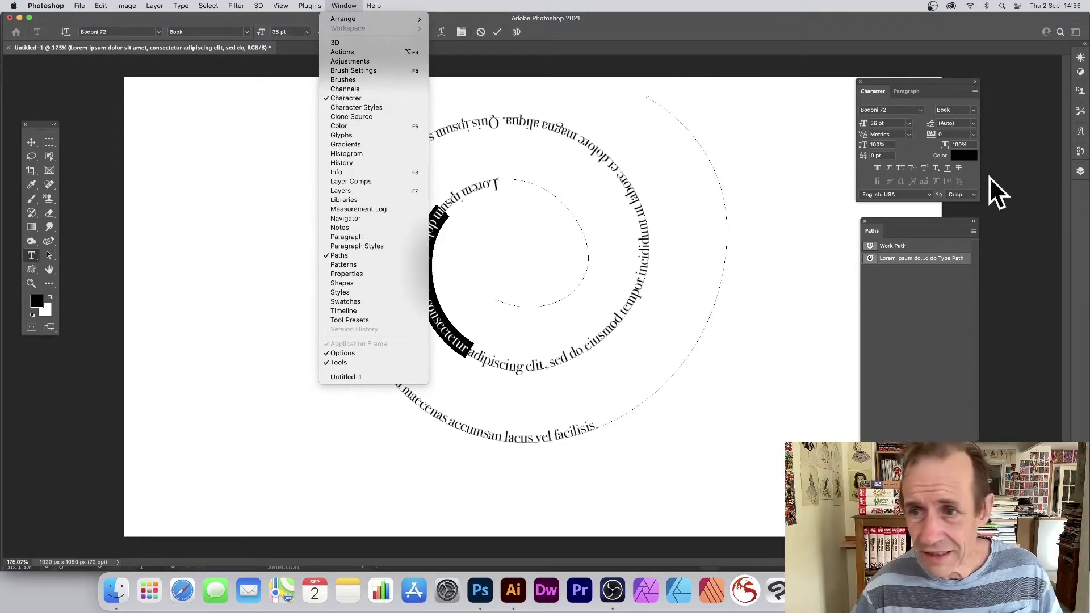
click(918, 109)
click(922, 109)
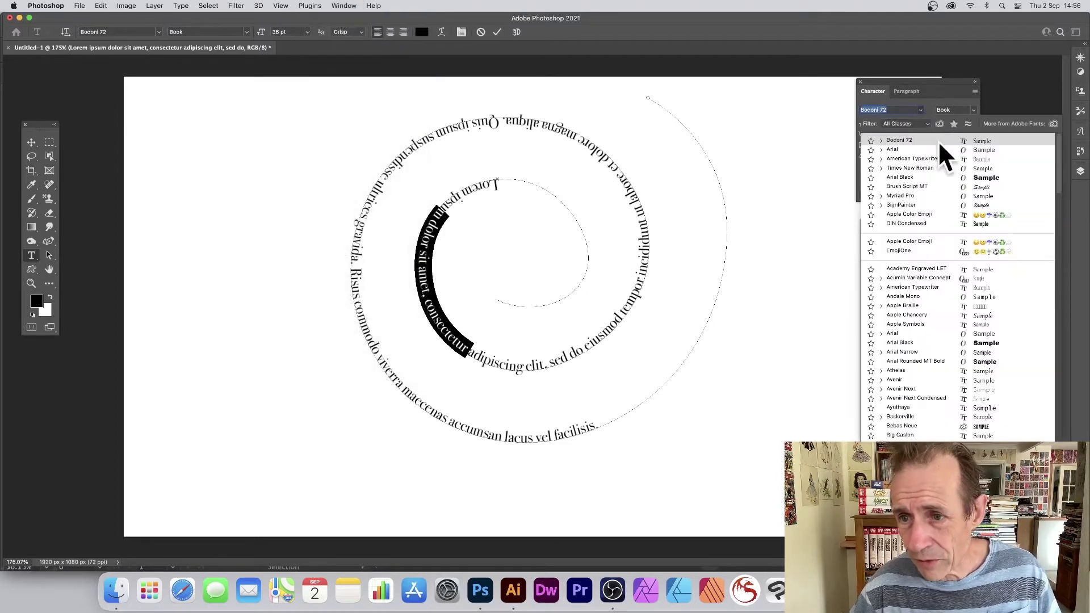
click(901, 195)
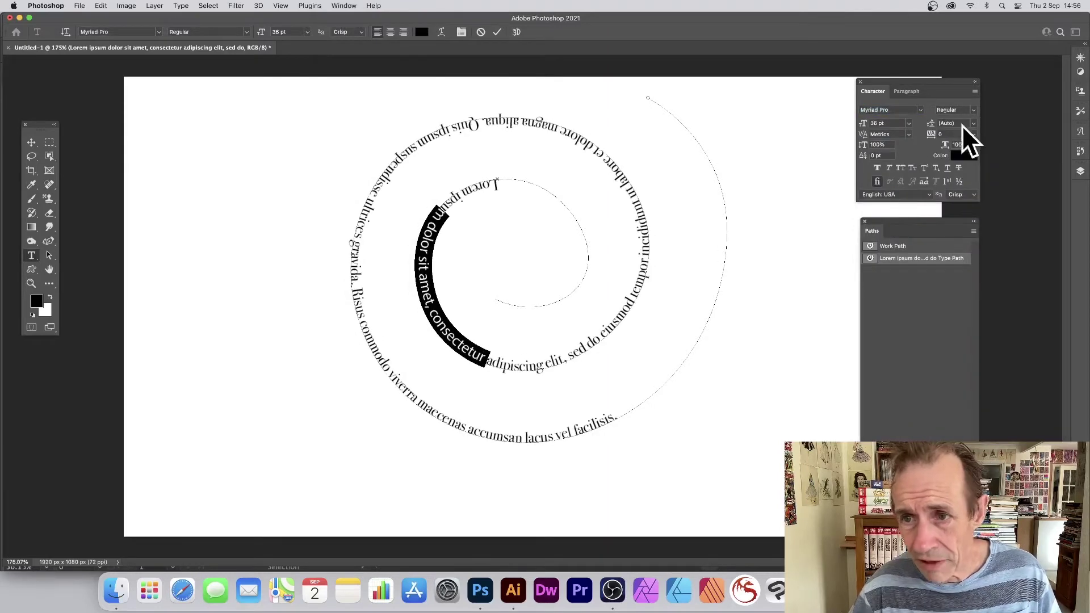
click(908, 123)
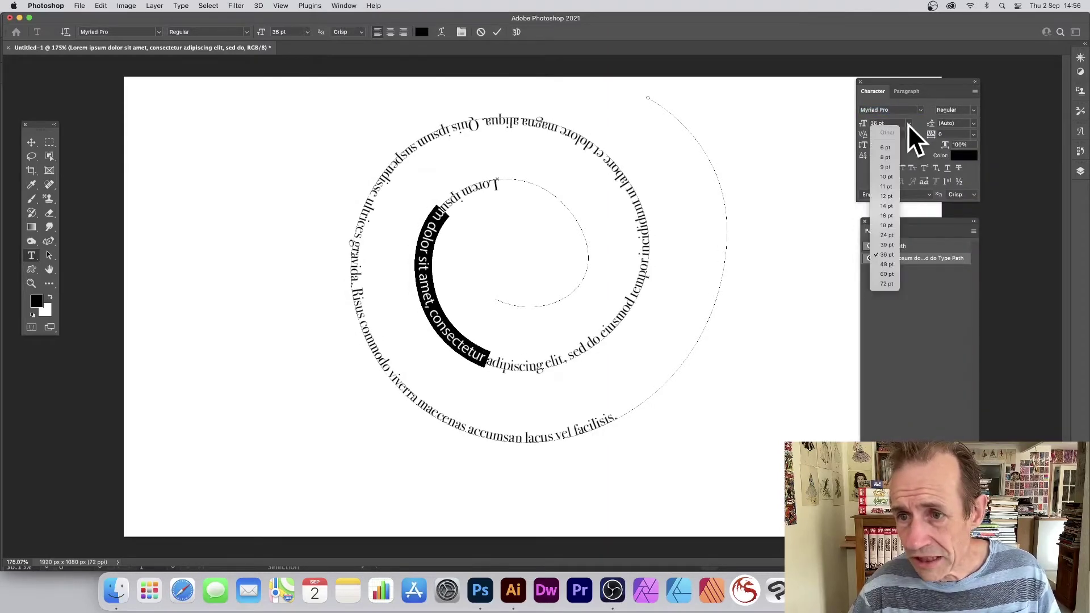
click(887, 284)
- Change the colour of the selected text "m dolor sit amet, consectetur" to red
click(963, 155)
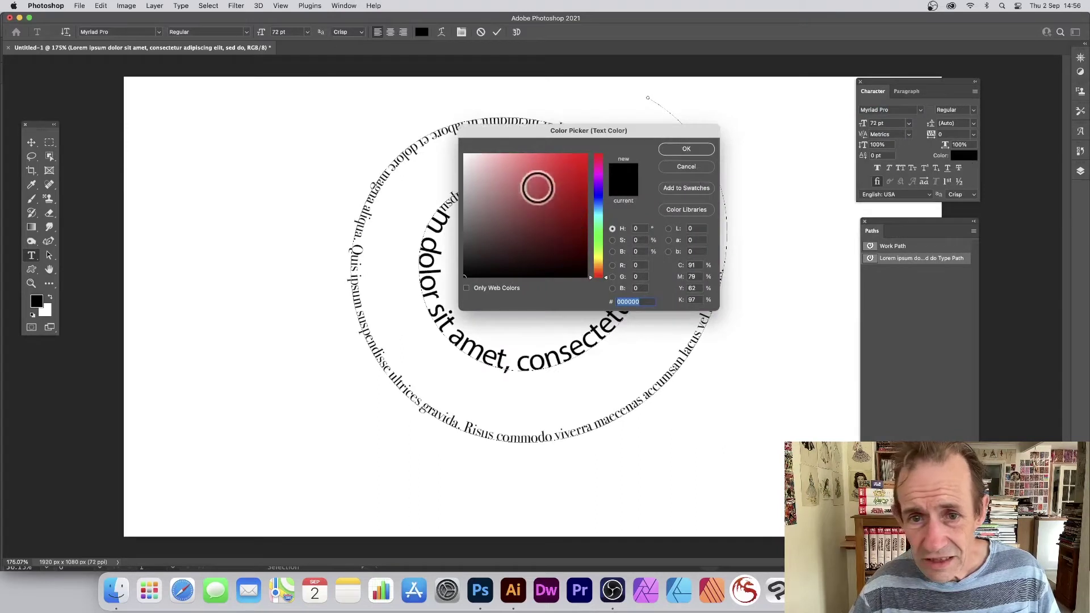
click(584, 165)
click(685, 148)
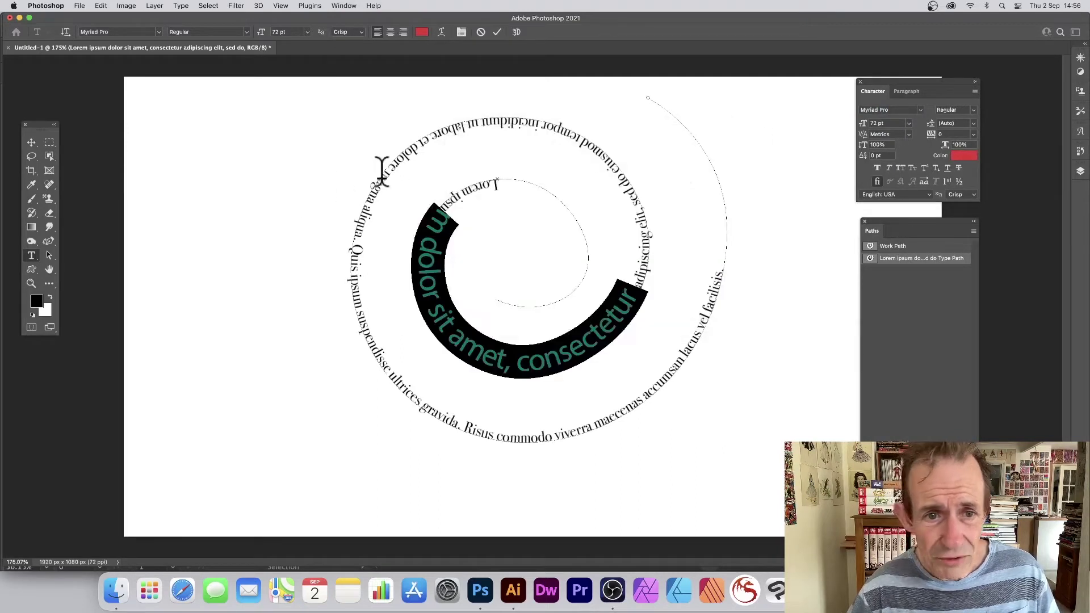
- Colour the text "magna aliqua. Quis ipsum s" bright green, set its font to Arial Black, and commit the edits
drag(395, 166, 349, 317)
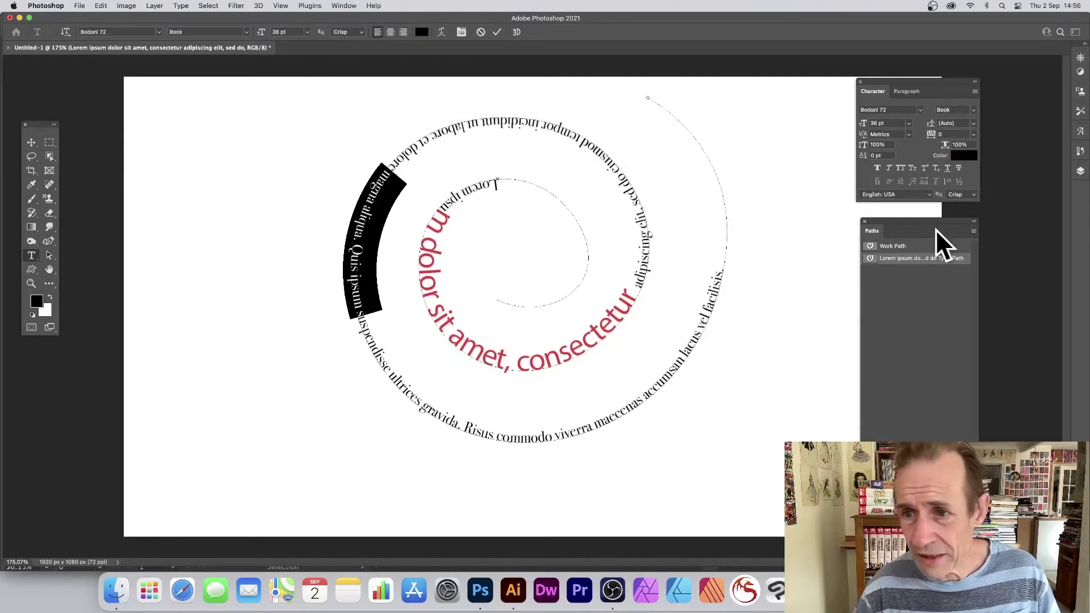
click(963, 162)
click(595, 239)
click(588, 149)
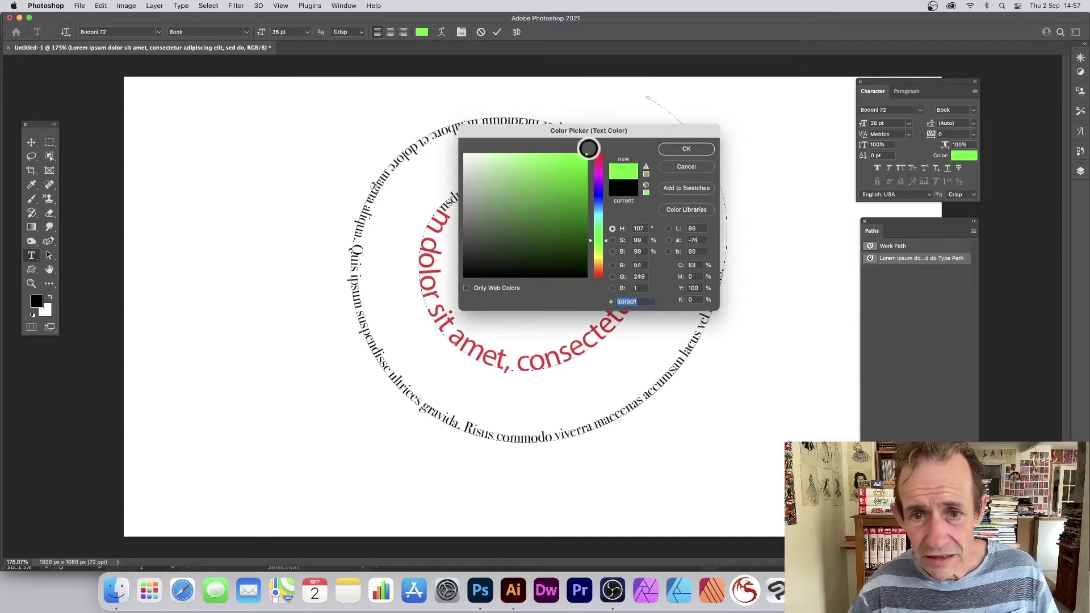
click(686, 149)
click(919, 110)
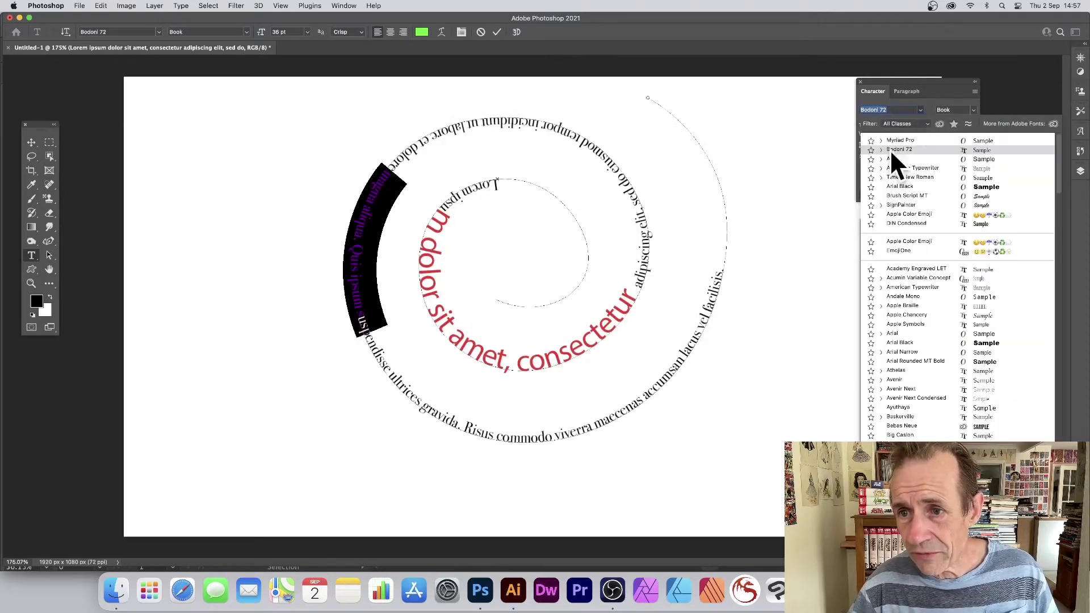
click(903, 343)
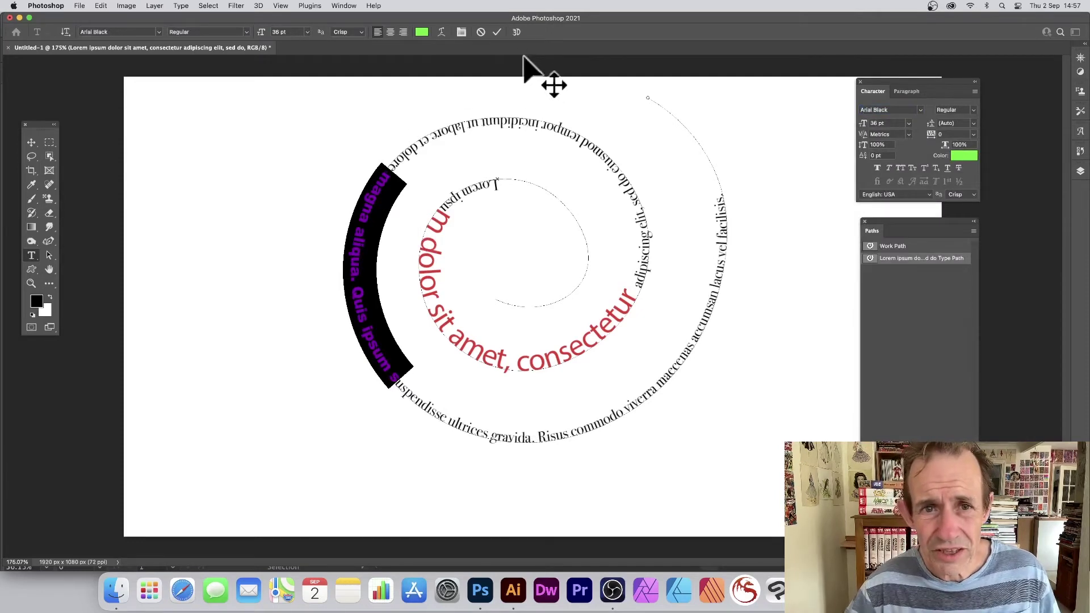
click(497, 32)
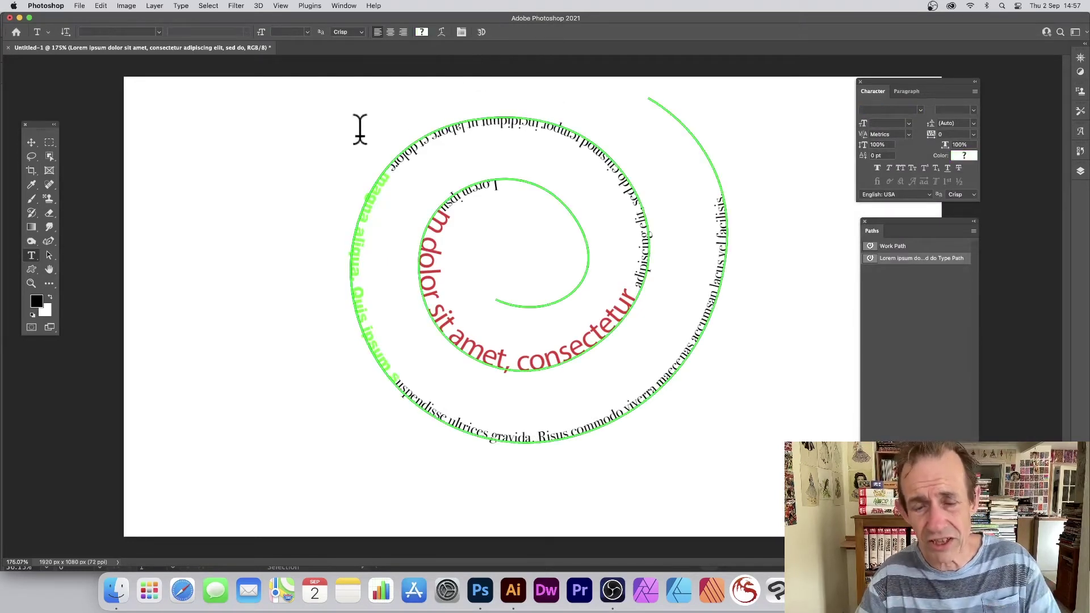
- Delete the original Work Path, keeping only the type path
click(901, 247)
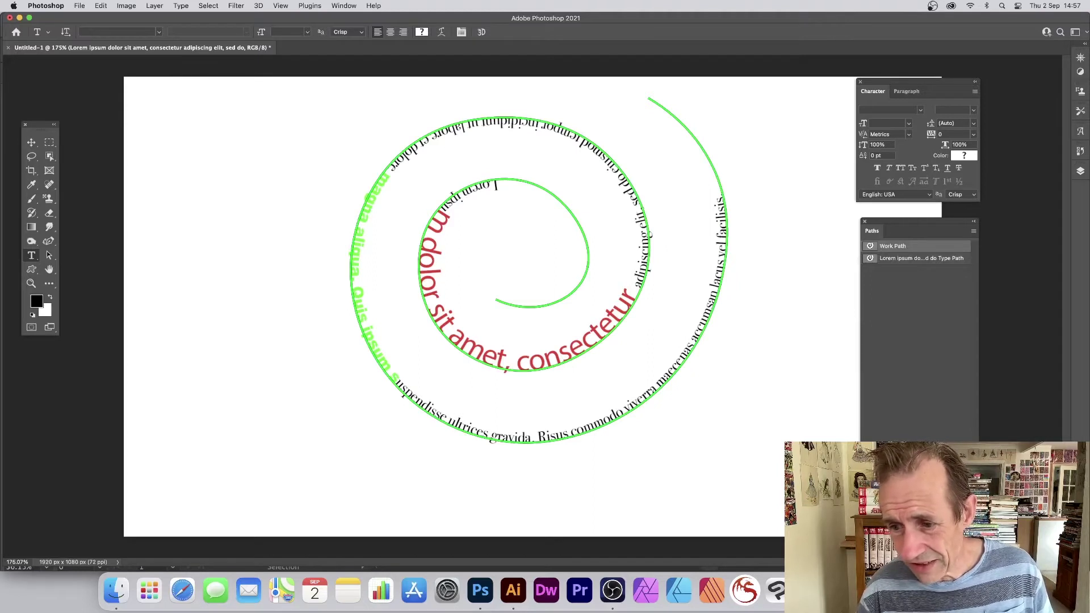
key(BackSpace)
click(576, 204)
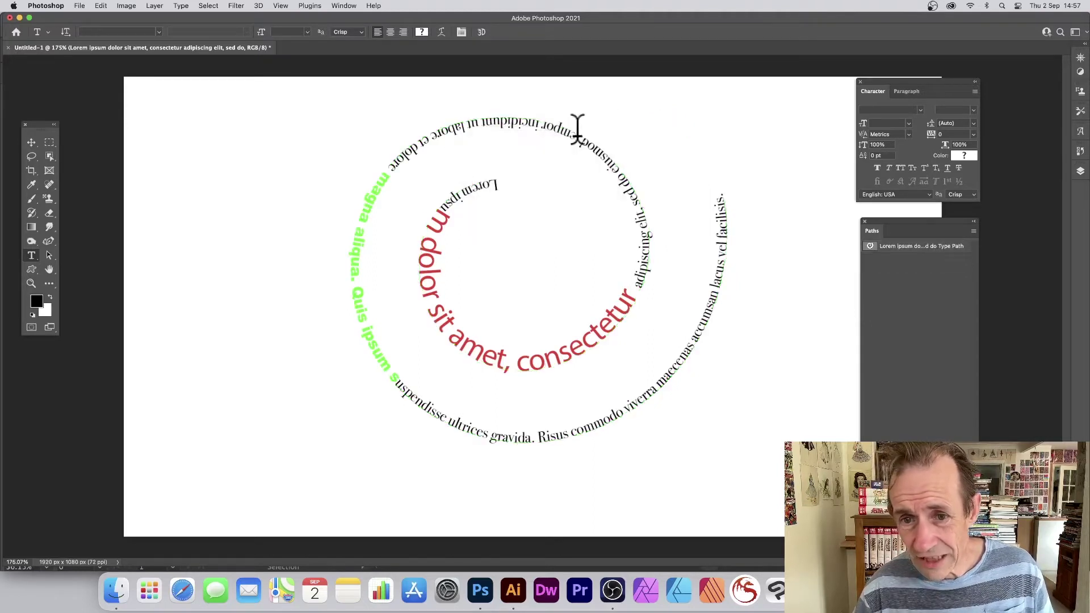
- Set the words "tempor incididunt ut" along the top of the spiral to the SignPainter font and commit the edit
drag(514, 363, 359, 293)
click(419, 151)
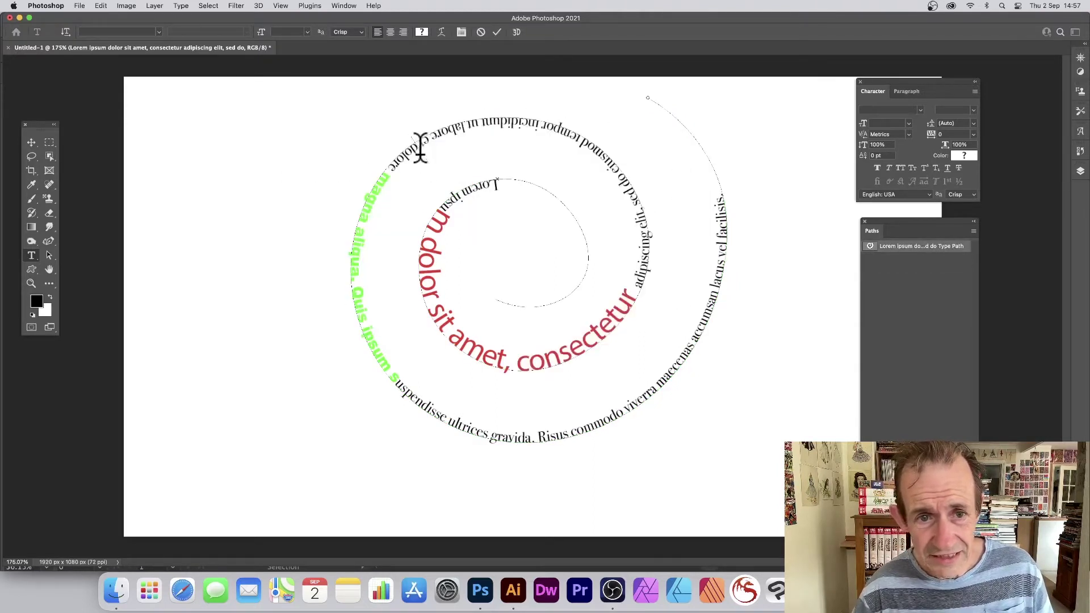
drag(470, 134, 585, 122)
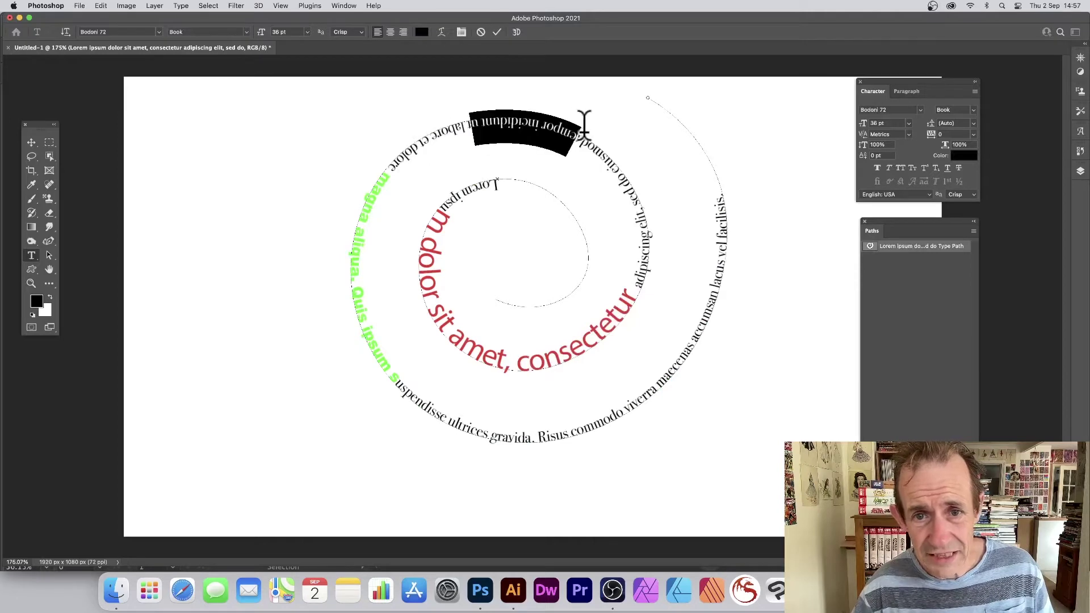
click(158, 32)
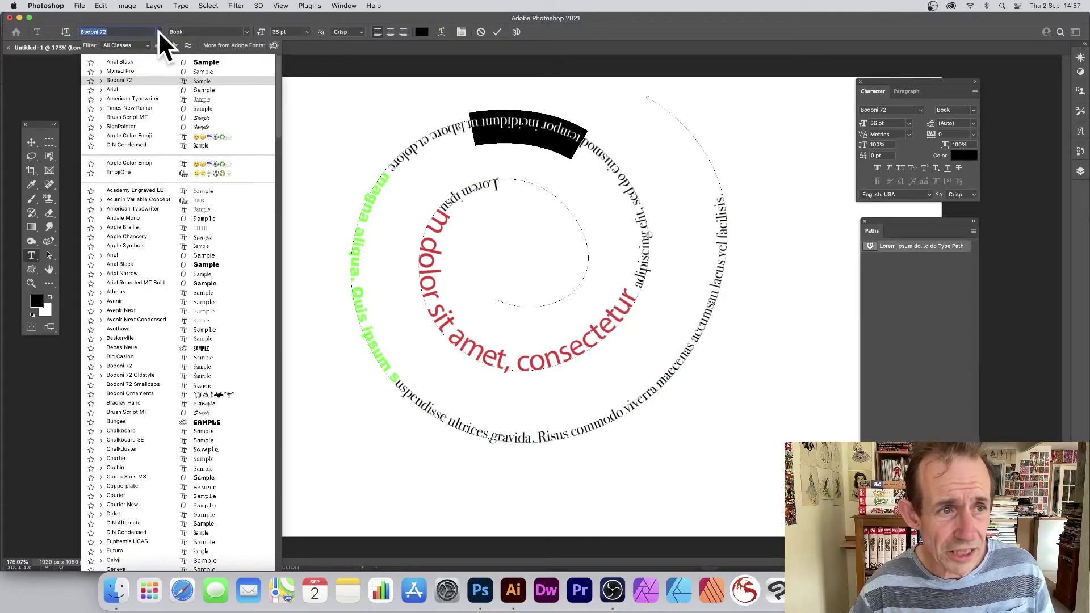
click(115, 127)
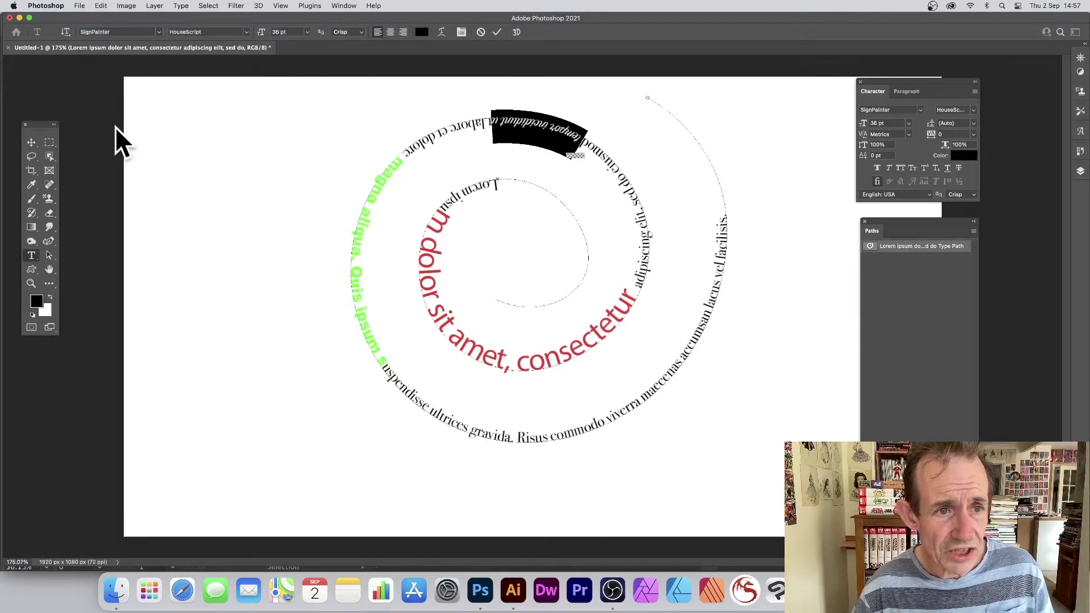
click(497, 32)
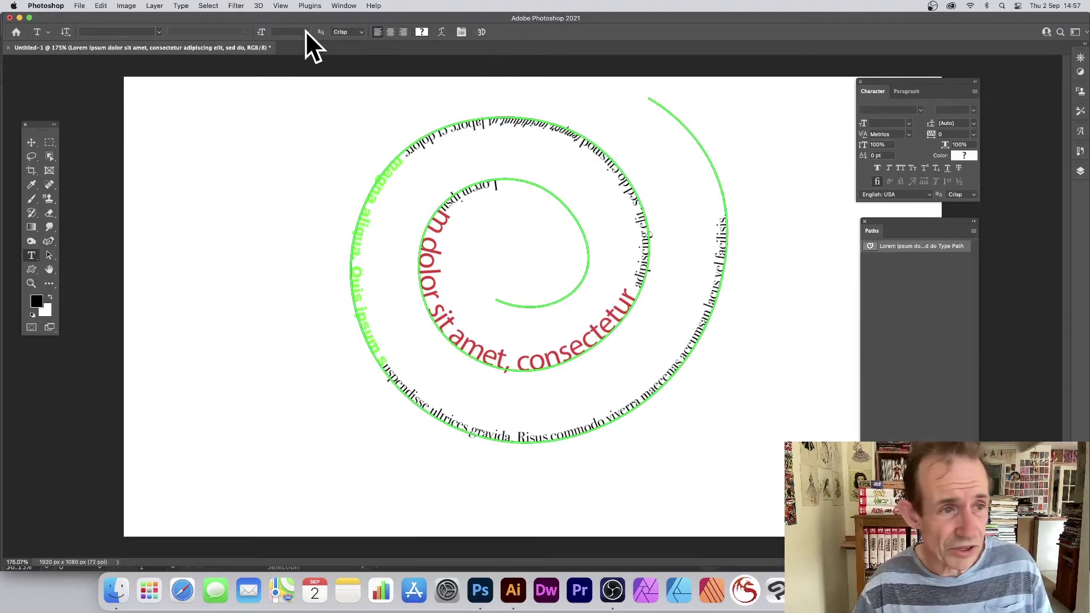
- Move the whole spiral text layer slightly down and to the left on the canvas
click(32, 143)
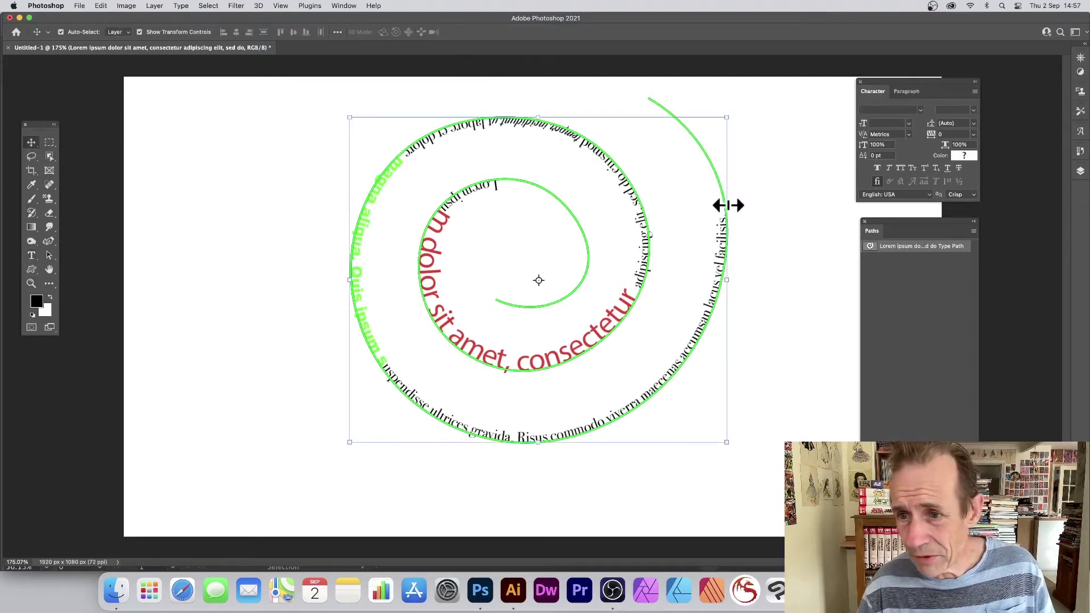
drag(579, 153, 535, 180)
- Try a Warp transform on the text's path, bending its upper edge down toward the spiral's centre, and undo it
click(101, 6)
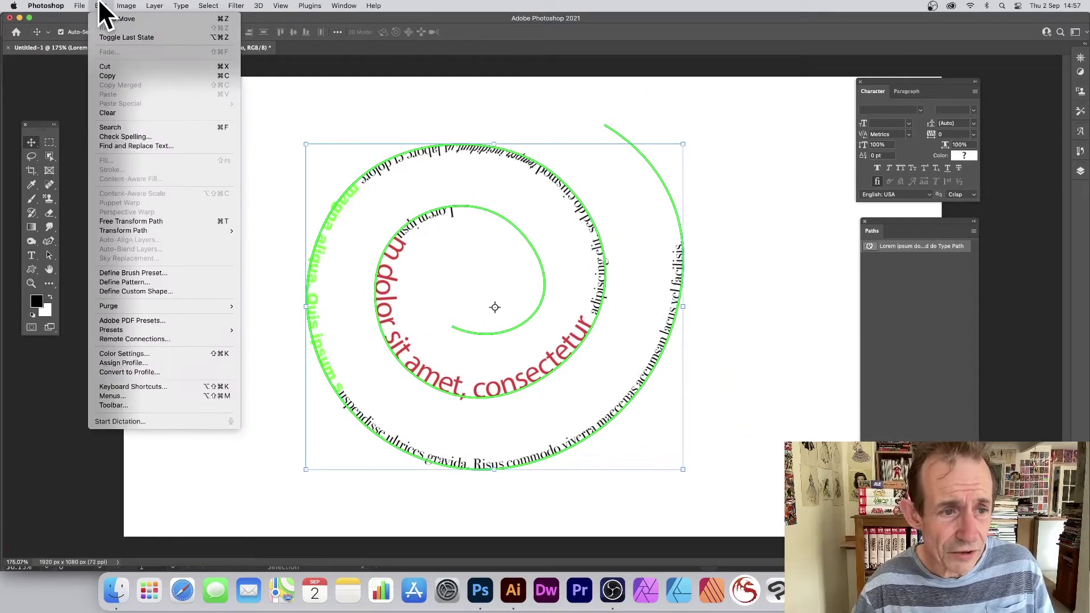
mouse_move(155, 227)
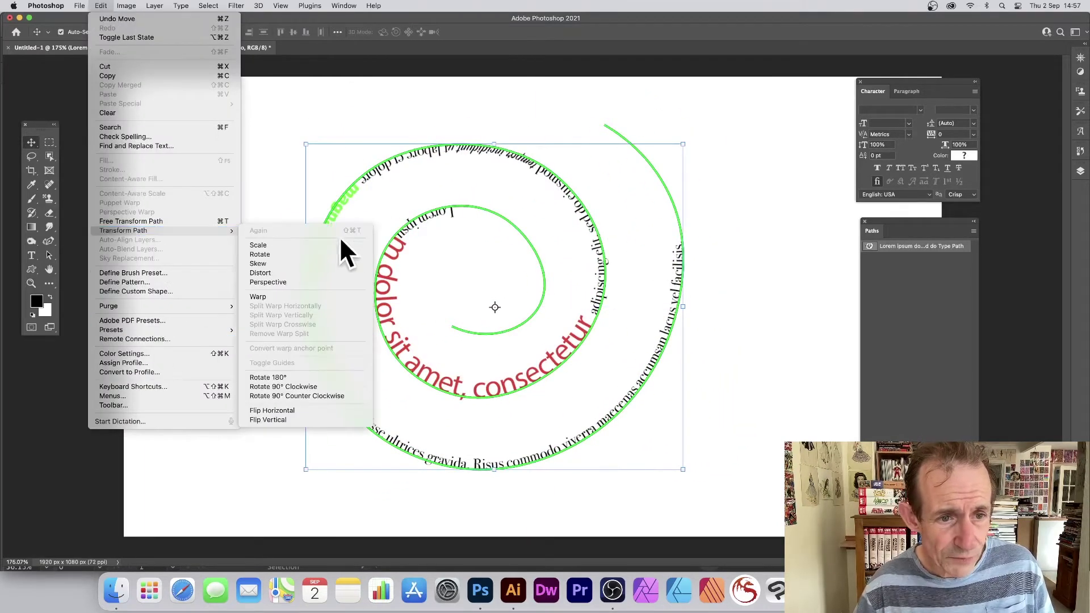
click(275, 296)
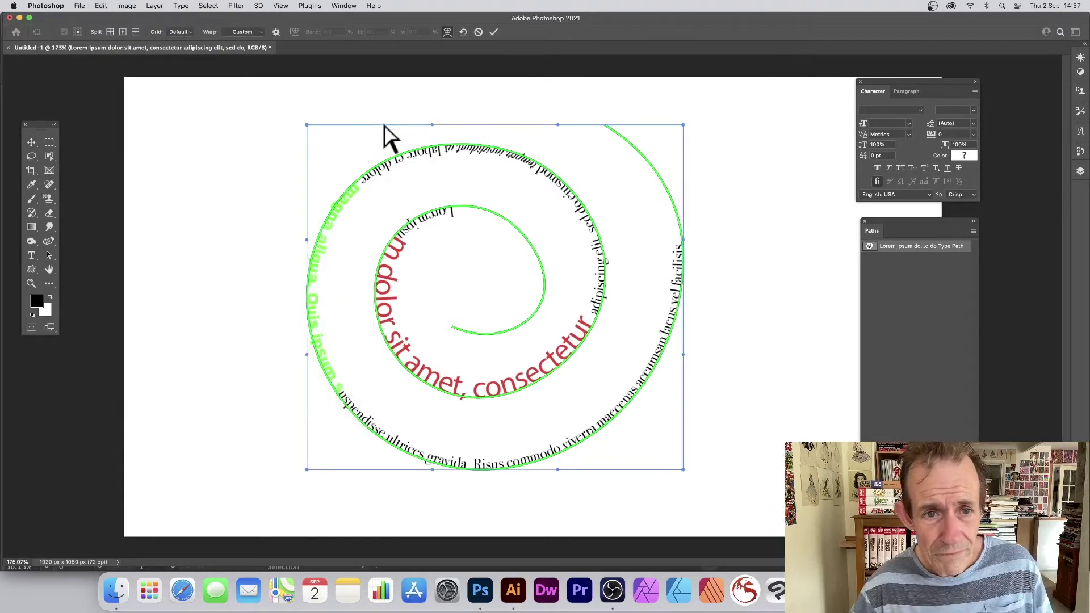
drag(433, 126, 454, 333)
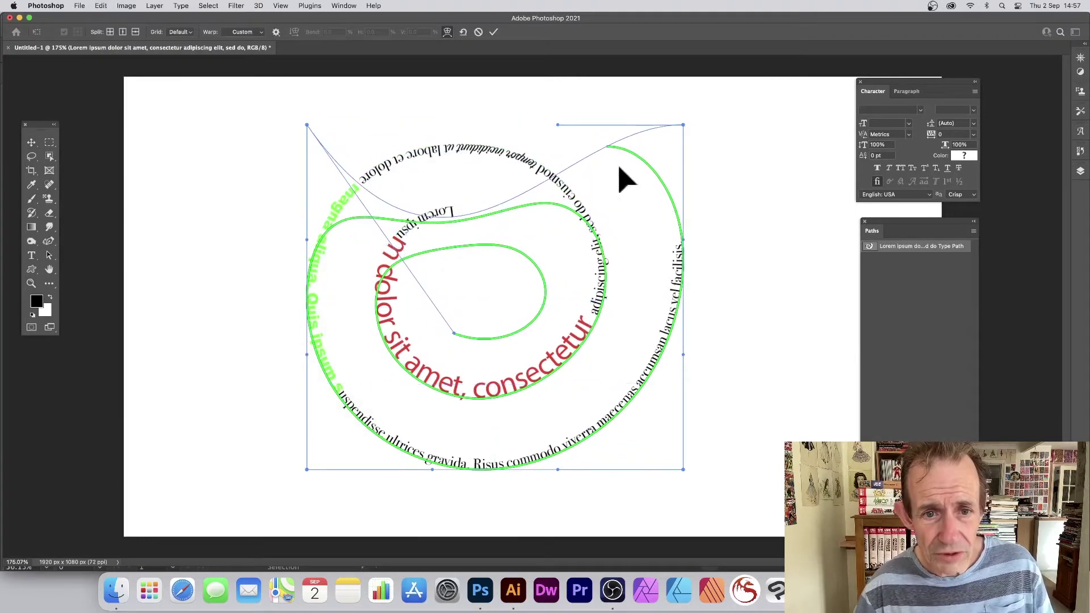
click(492, 33)
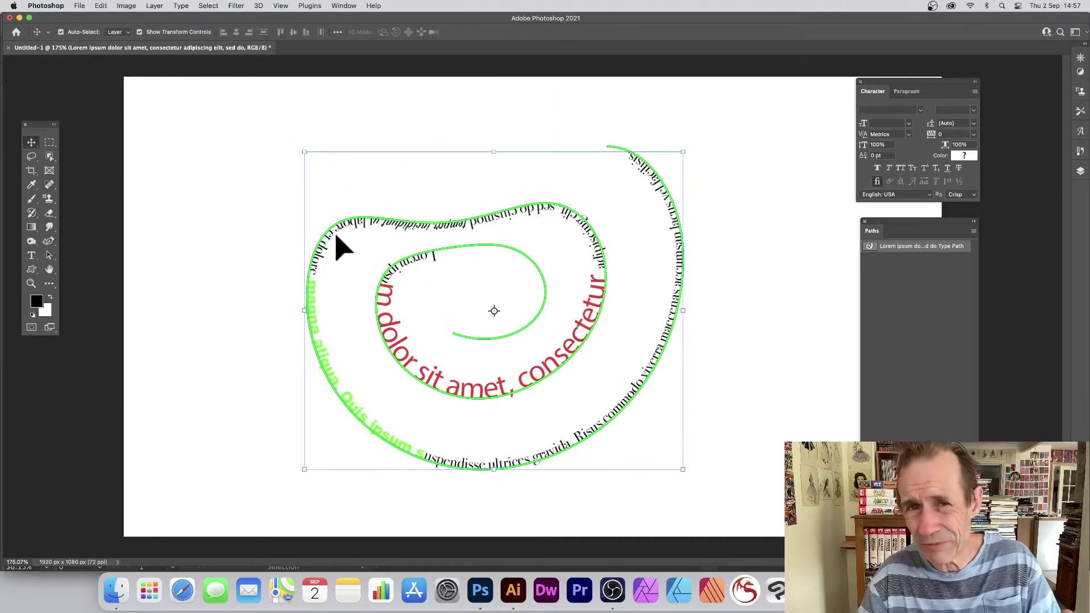
key(super+z)
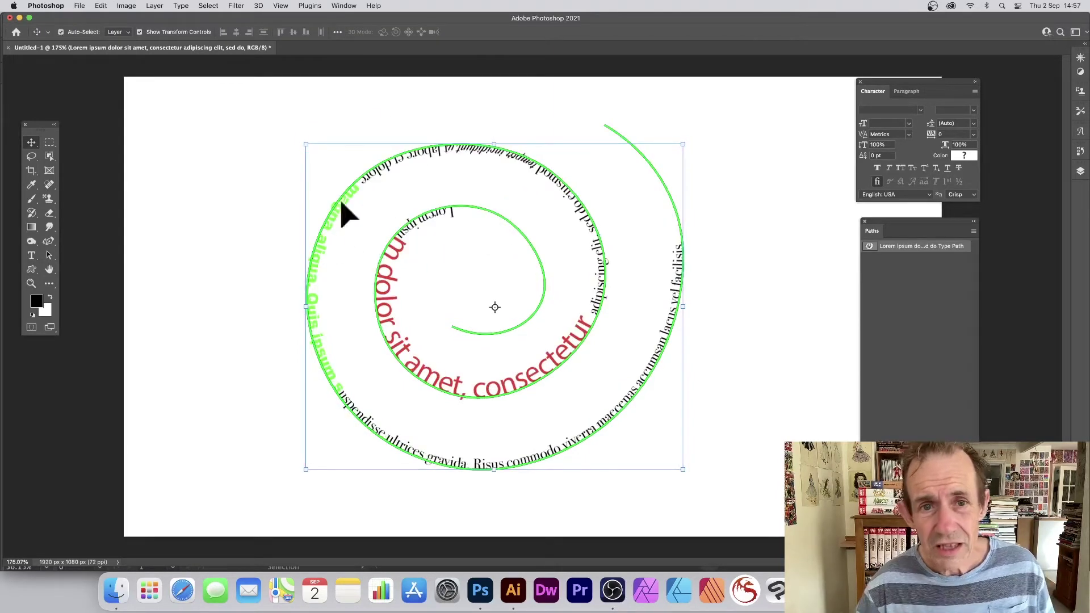
- Convert the spiral text layer to a shape, deselect it, and reselect the resulting shape
click(181, 5)
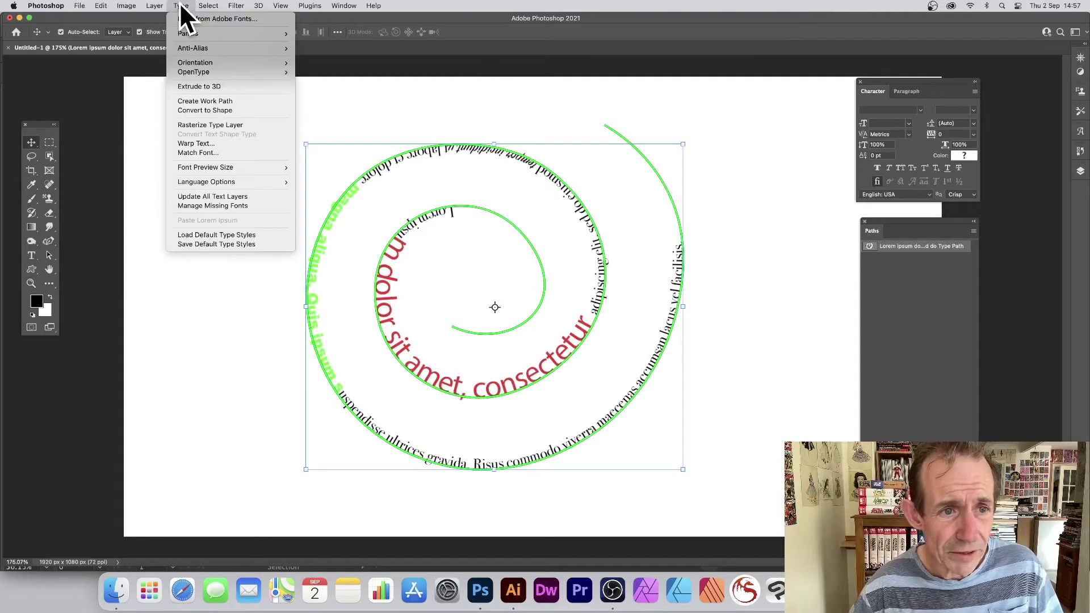
click(201, 111)
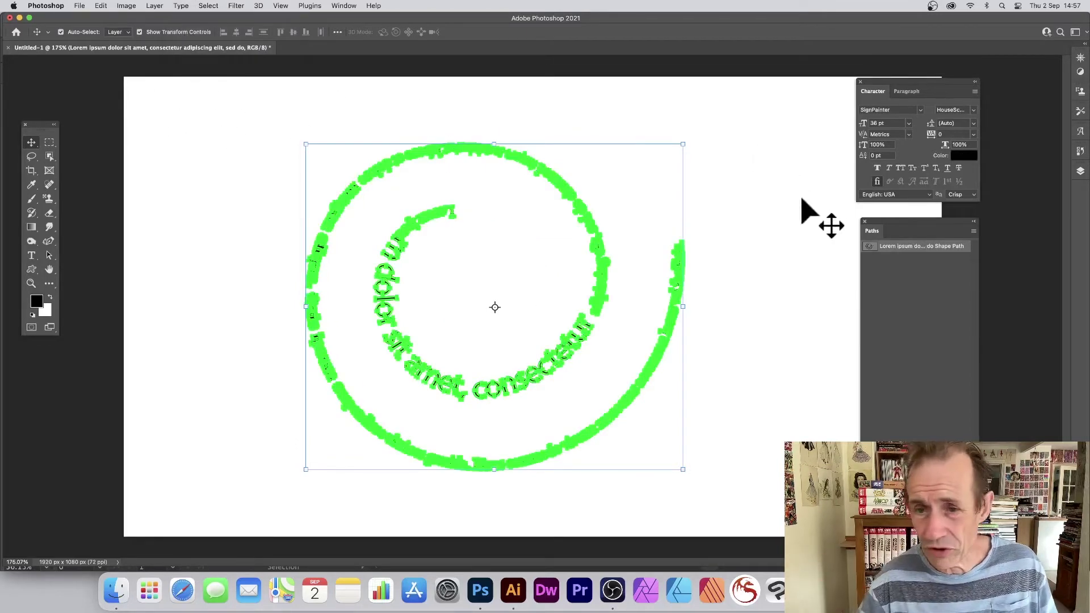
click(243, 165)
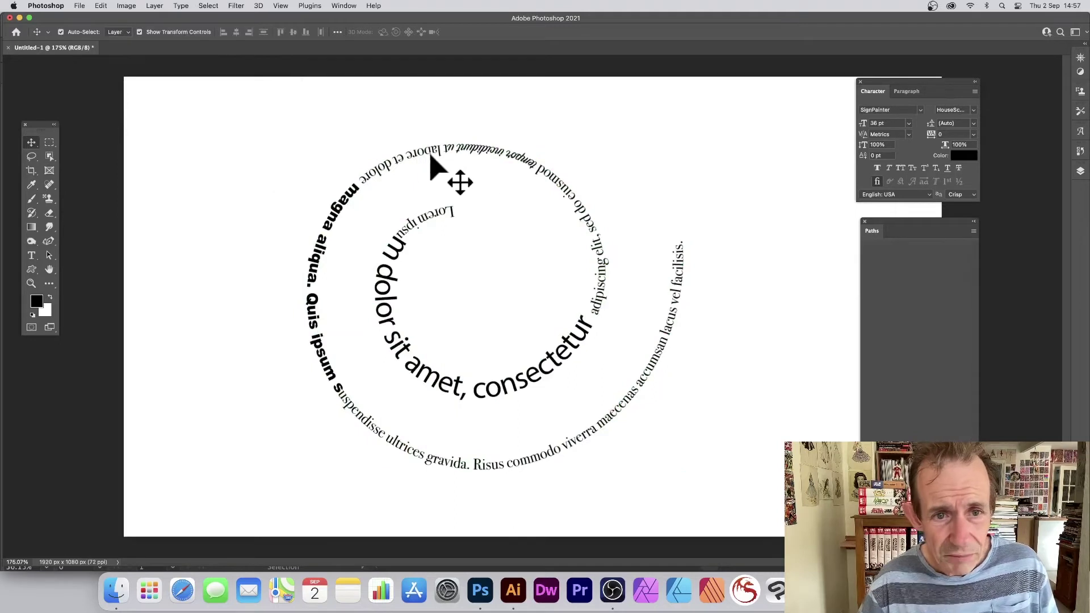
drag(433, 162, 393, 120)
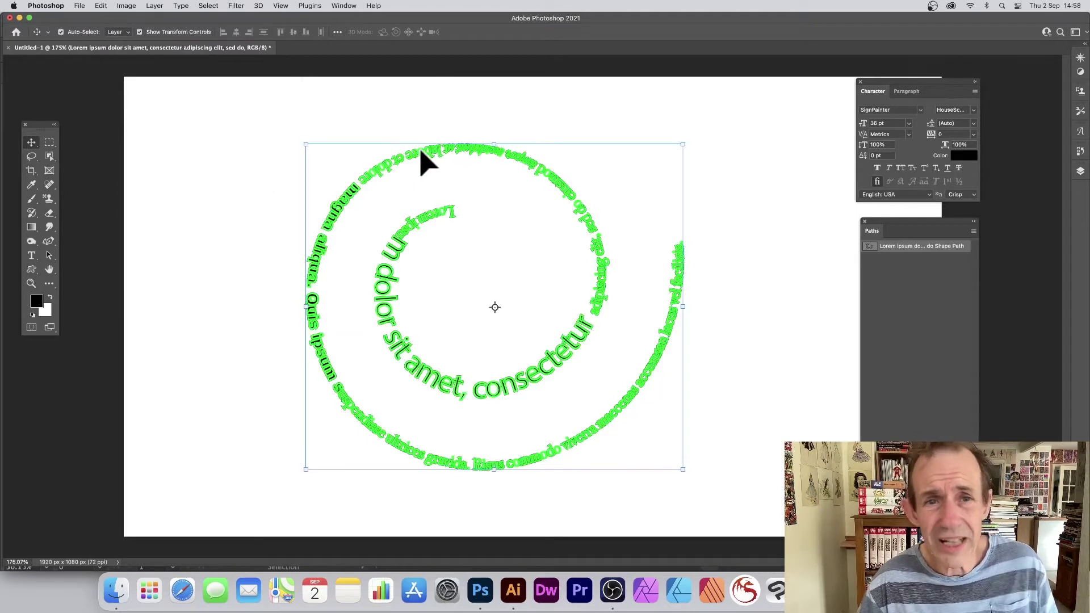
- Reapply the Gaussian Blur filter to the spiral text shape, and delete the blurred layer from the canvas
click(235, 5)
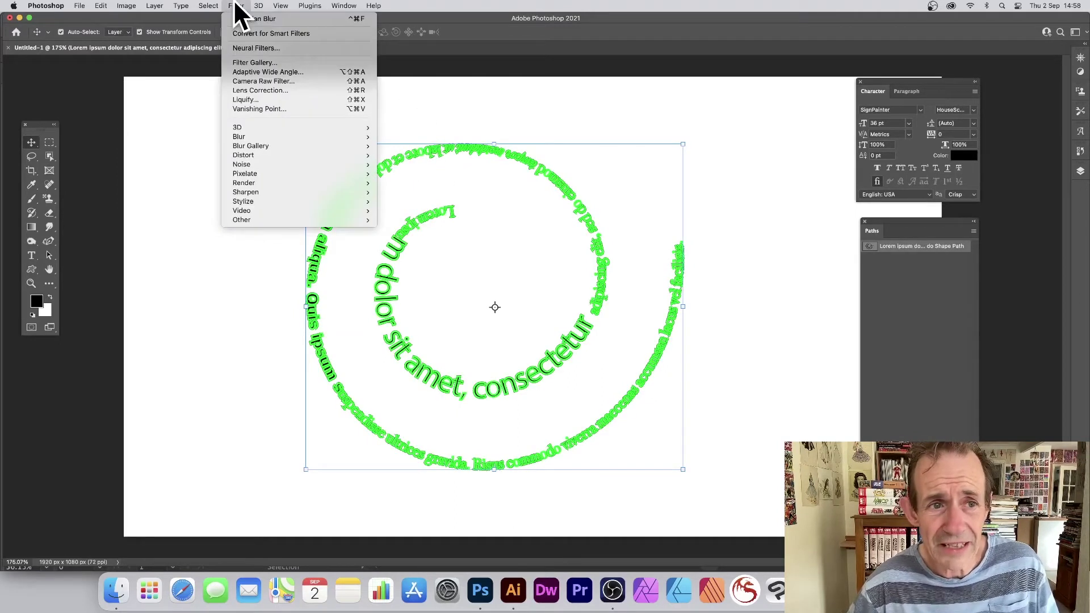
click(236, 19)
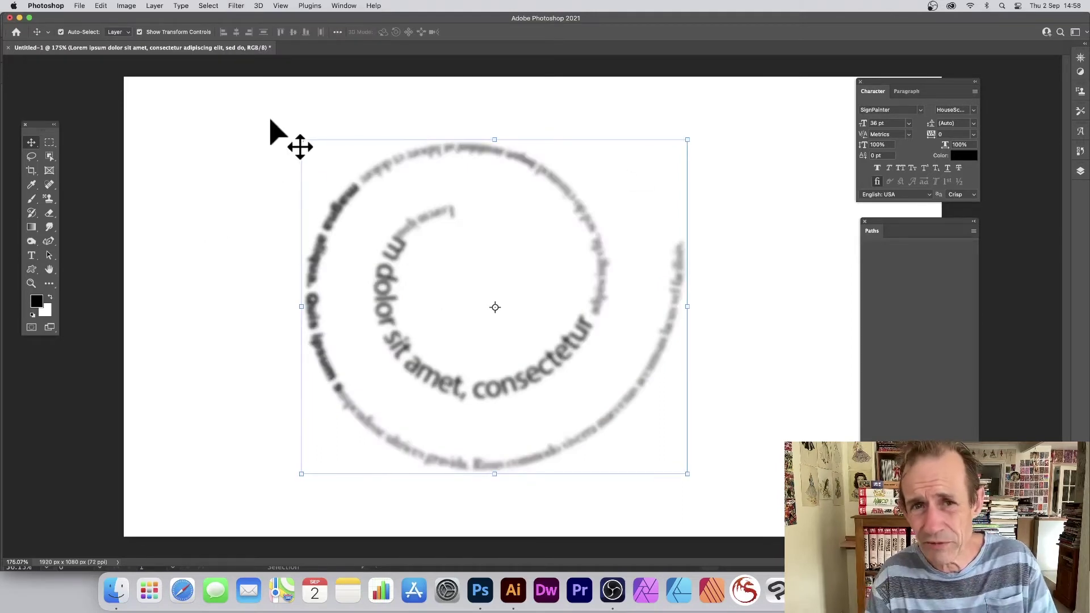
key(BackSpace)
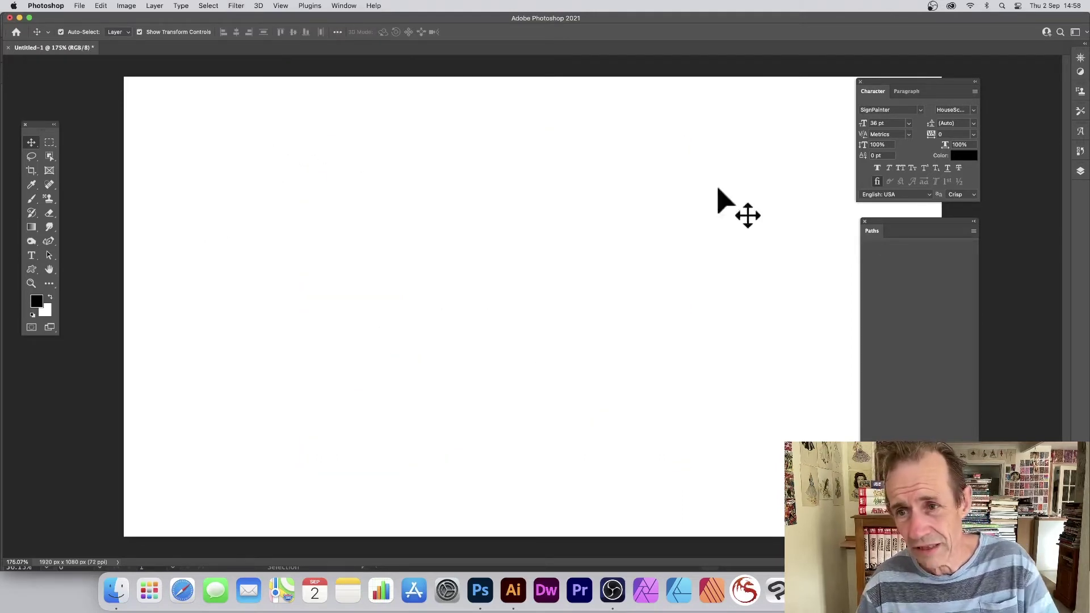
drag(879, 222, 869, 226)
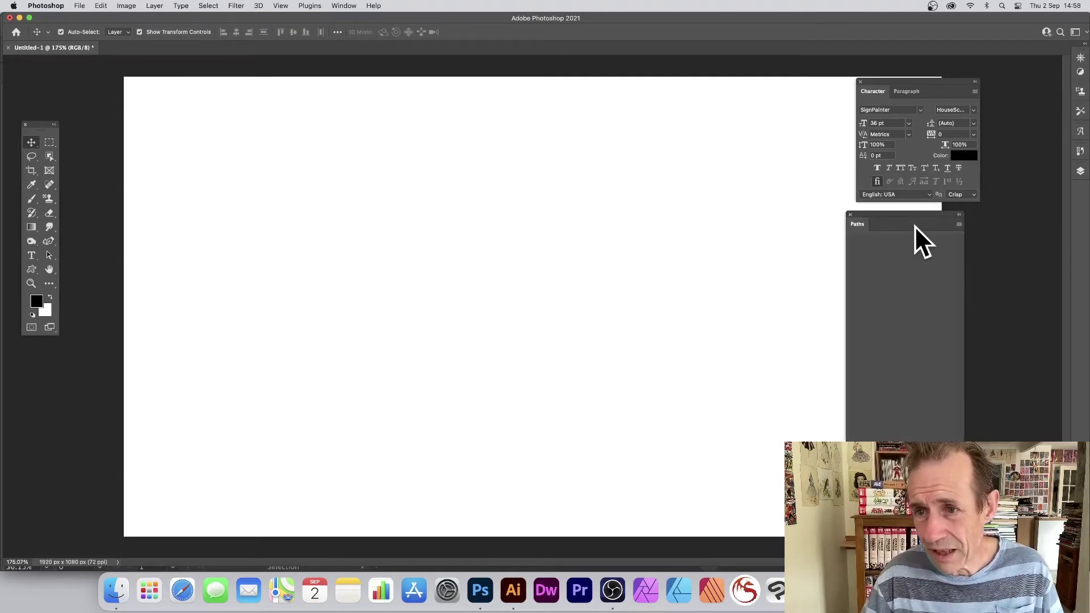
- Draw an open squared spiral path of 14 straight segments with the Pen tool, winding counterclockwise outward from near the canvas centre
click(47, 241)
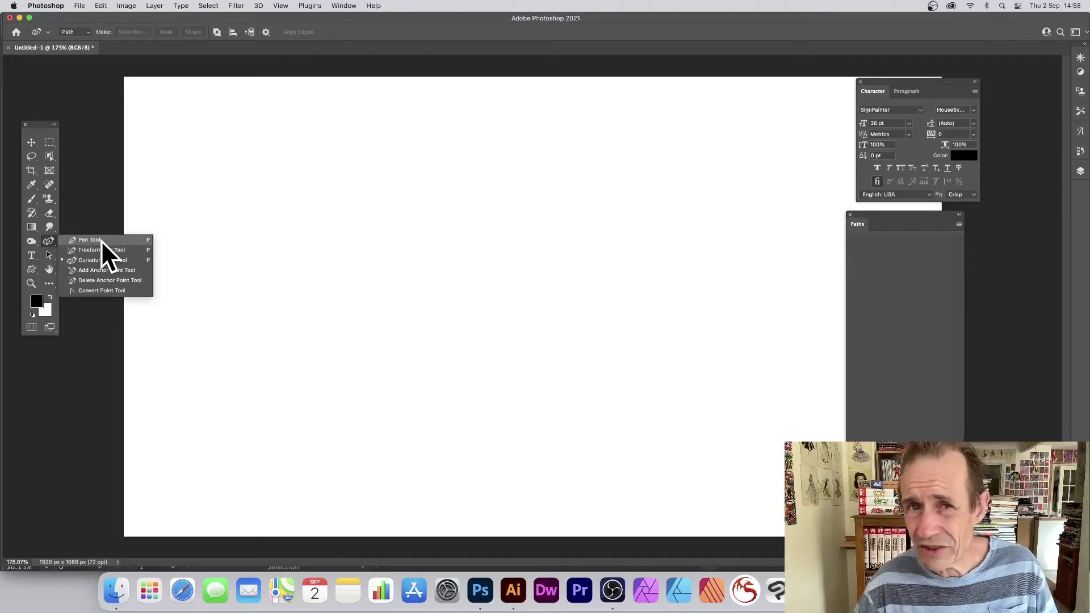
click(101, 240)
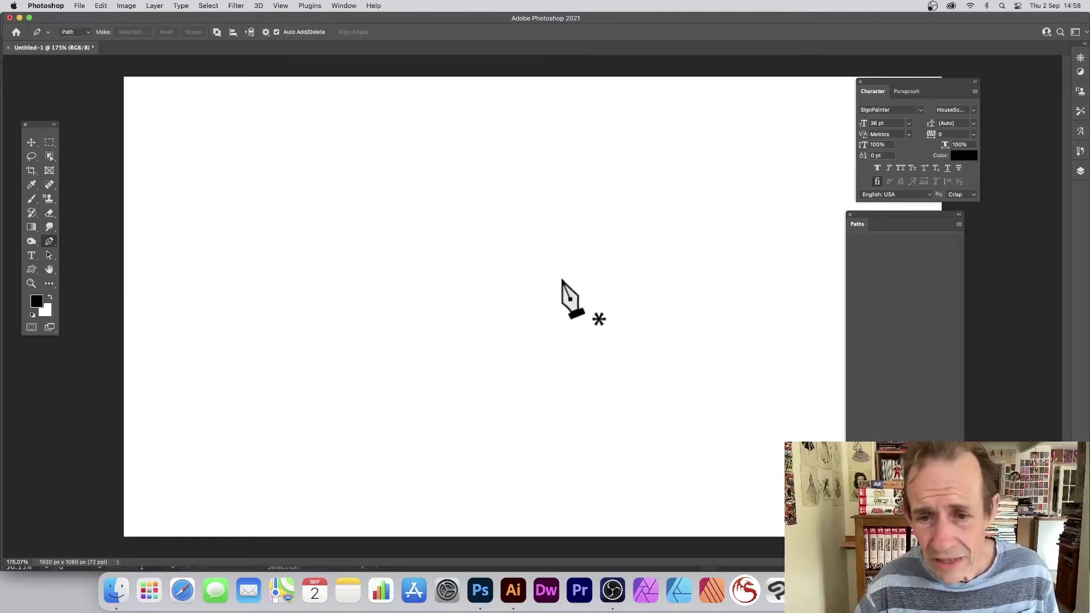
click(564, 252)
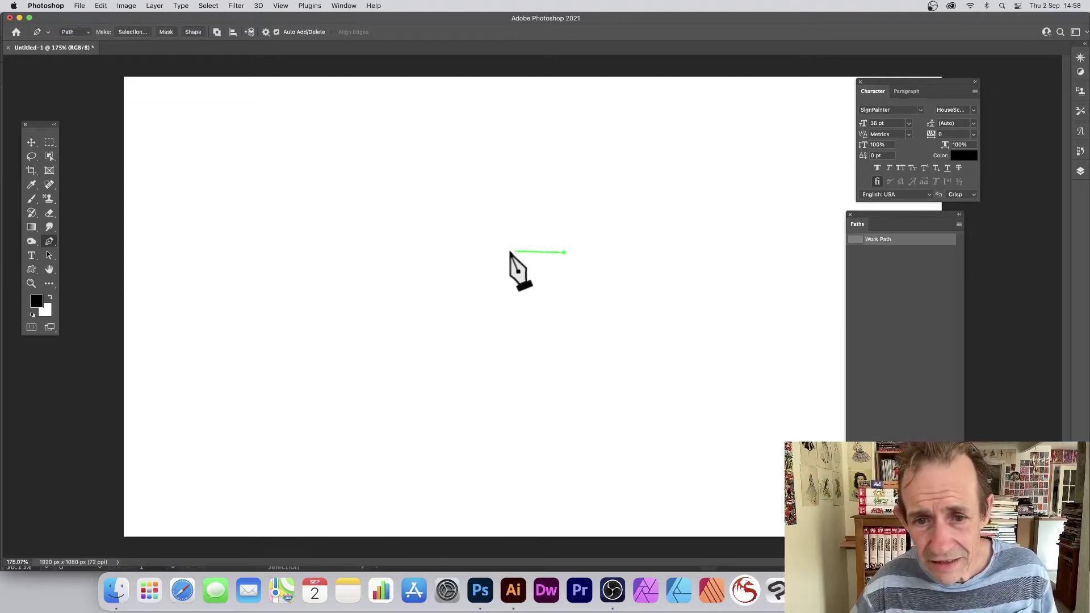
click(478, 254)
click(475, 349)
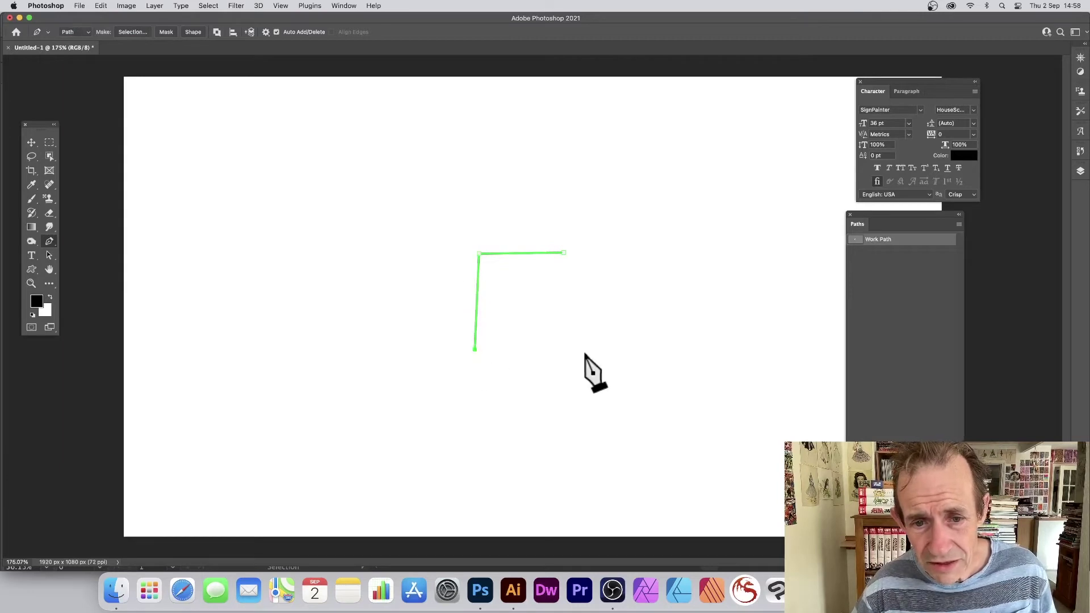
click(630, 345)
click(622, 191)
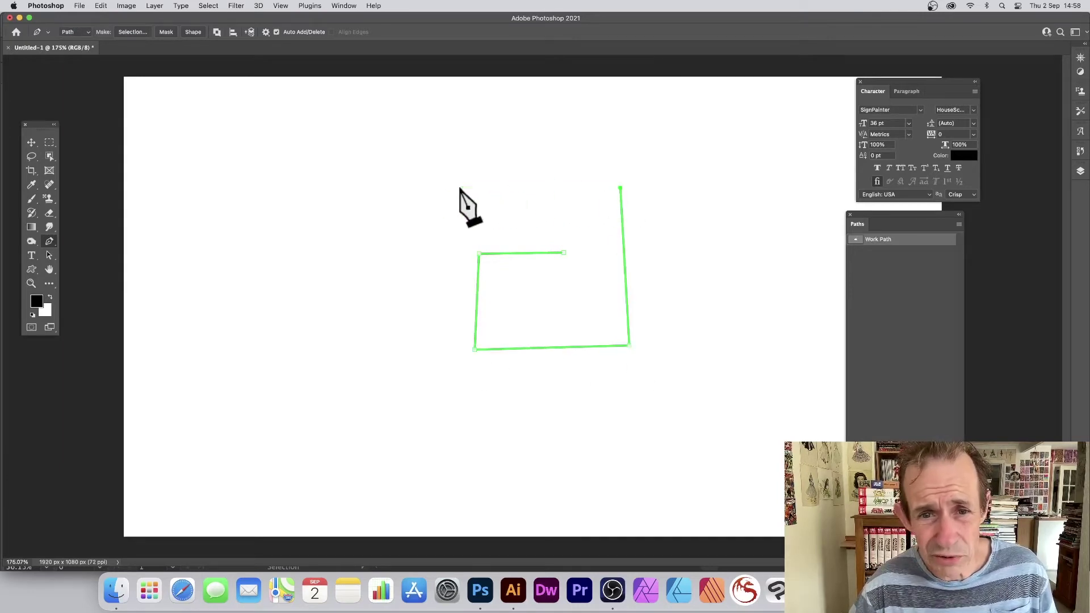
click(426, 185)
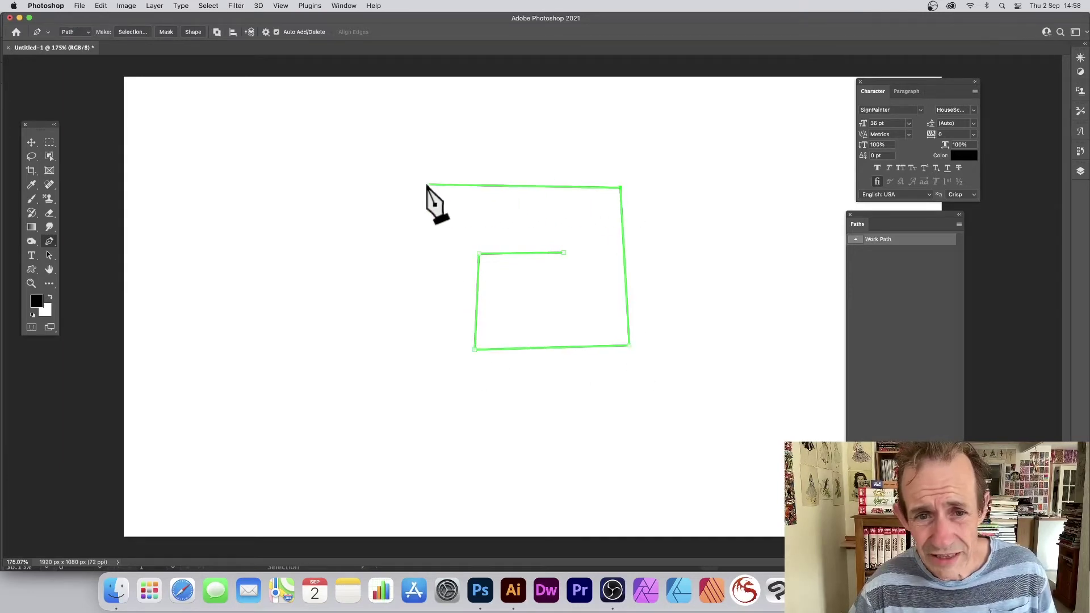
click(413, 413)
click(705, 412)
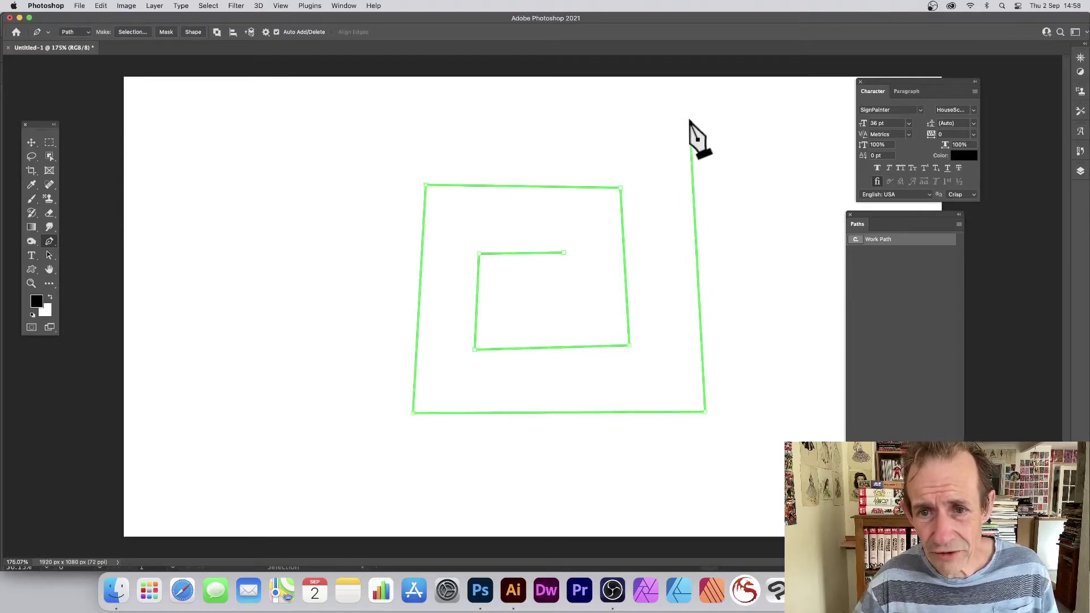
click(689, 120)
click(372, 112)
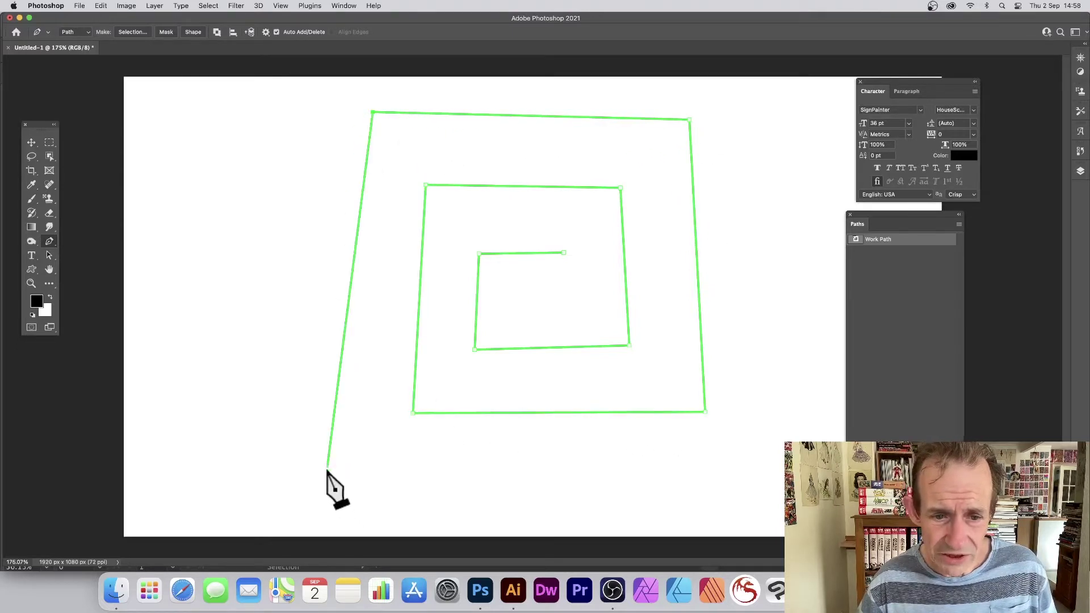
click(327, 470)
click(788, 473)
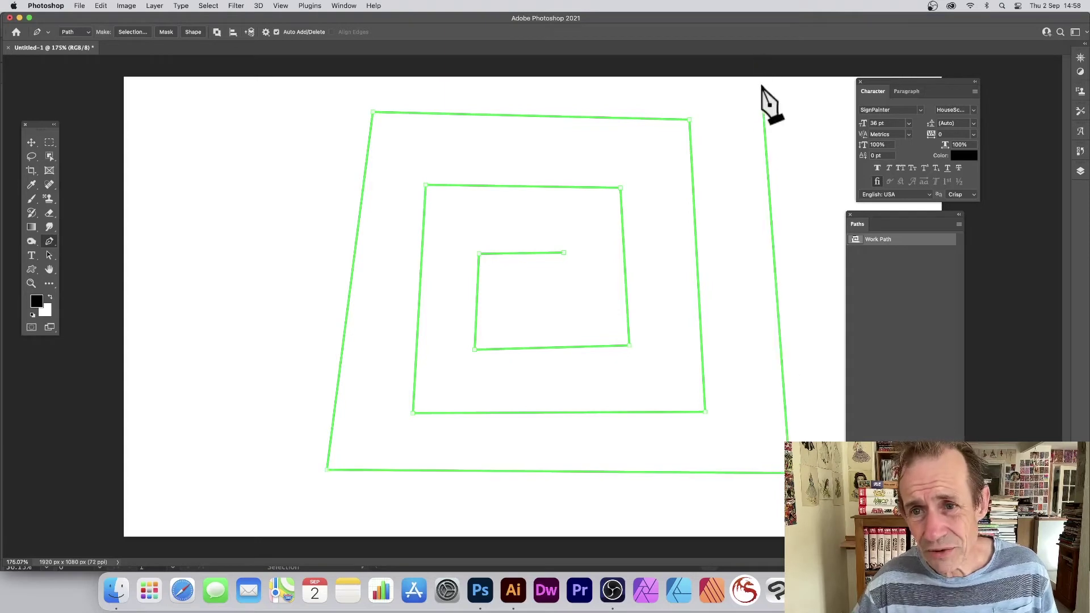
click(761, 84)
click(309, 79)
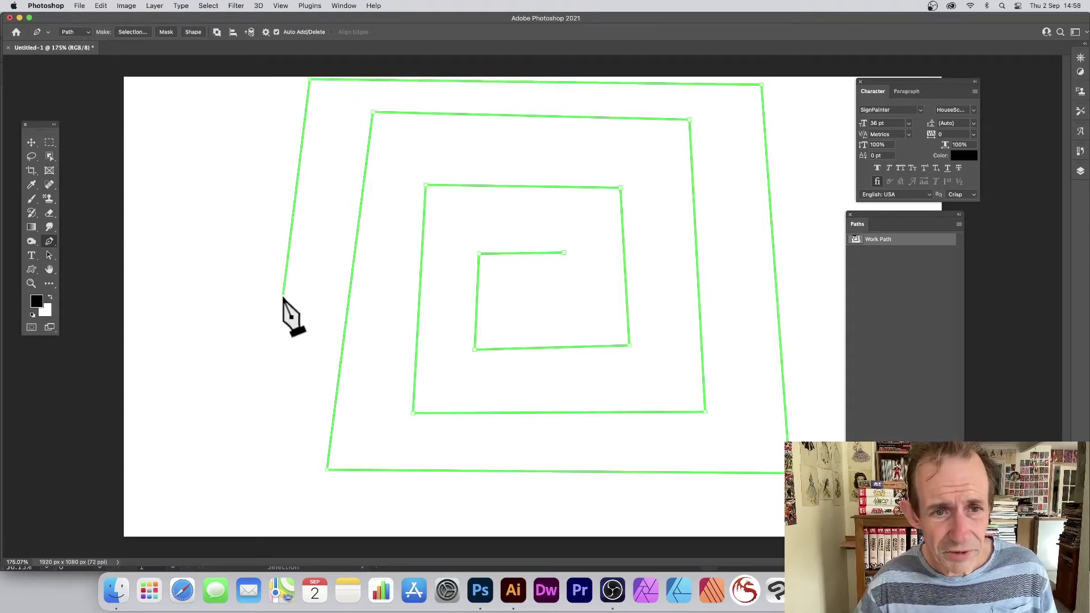
click(282, 297)
key(Return)
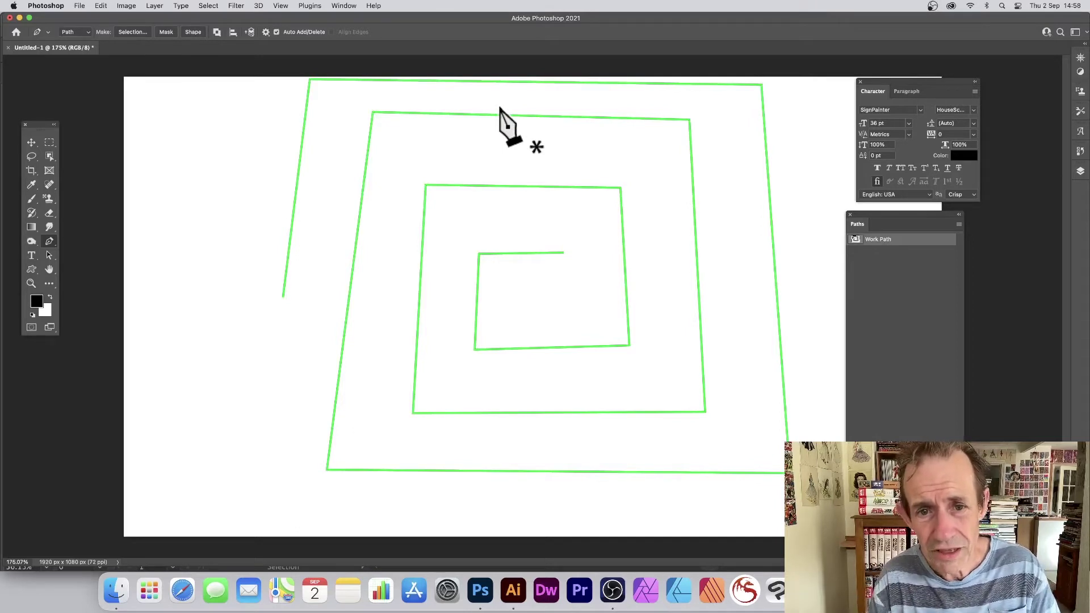
- Try adding 36 pt SignPainter placeholder text along the squared spiral, starting on the upper edge of its second turn, and undo it
click(32, 256)
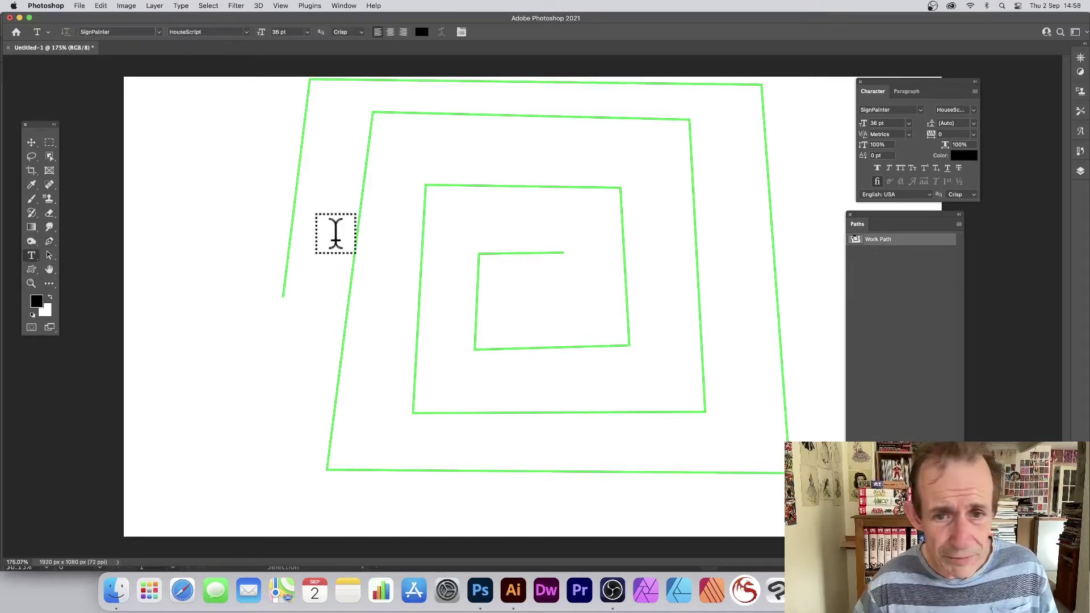
click(506, 184)
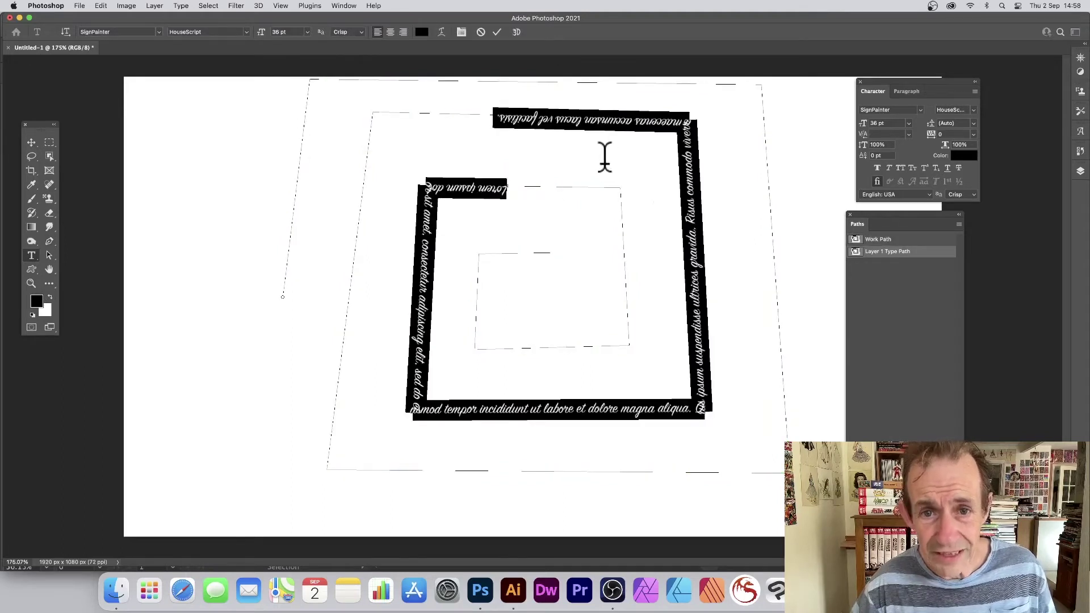
click(497, 32)
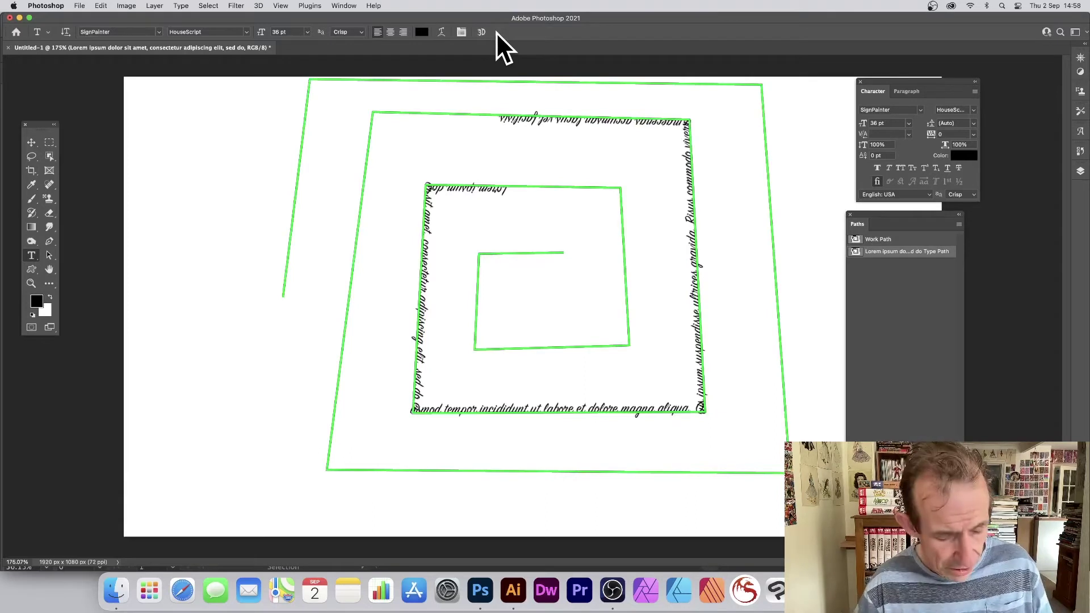
key(super+z)
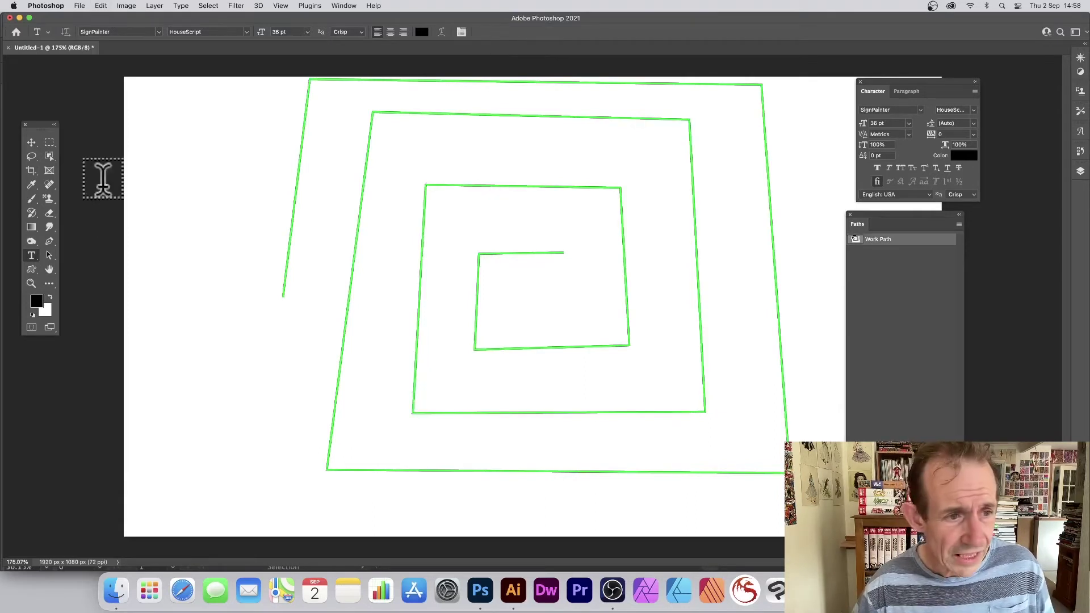
- Select all anchor points of the squared spiral and smooth the middle turns' upper corners and the outermost upper-right corner with the Curvature Pen tool
click(51, 259)
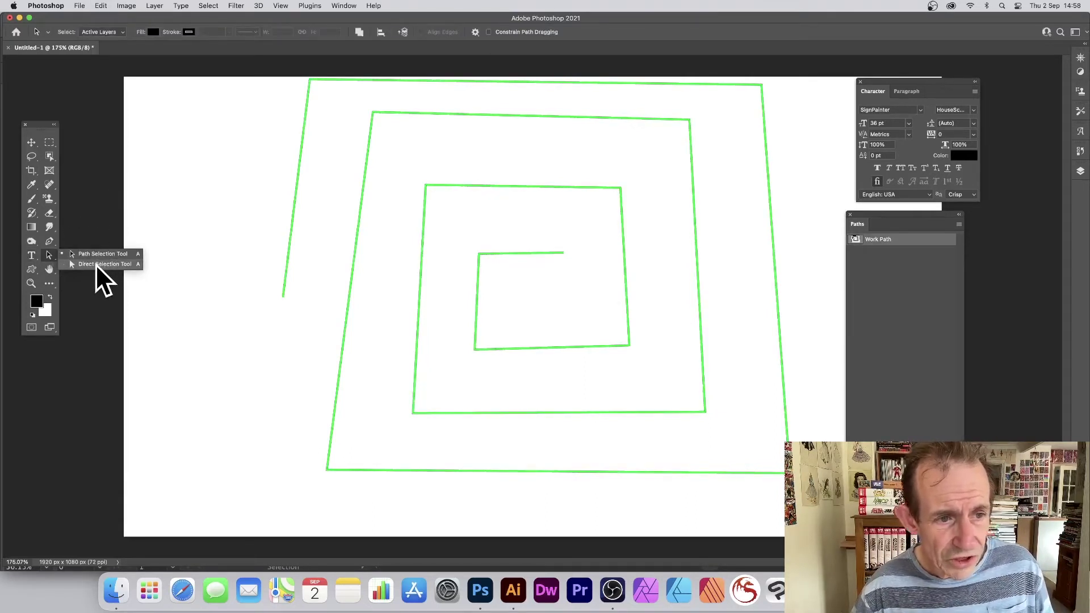
click(95, 264)
drag(257, 65, 815, 487)
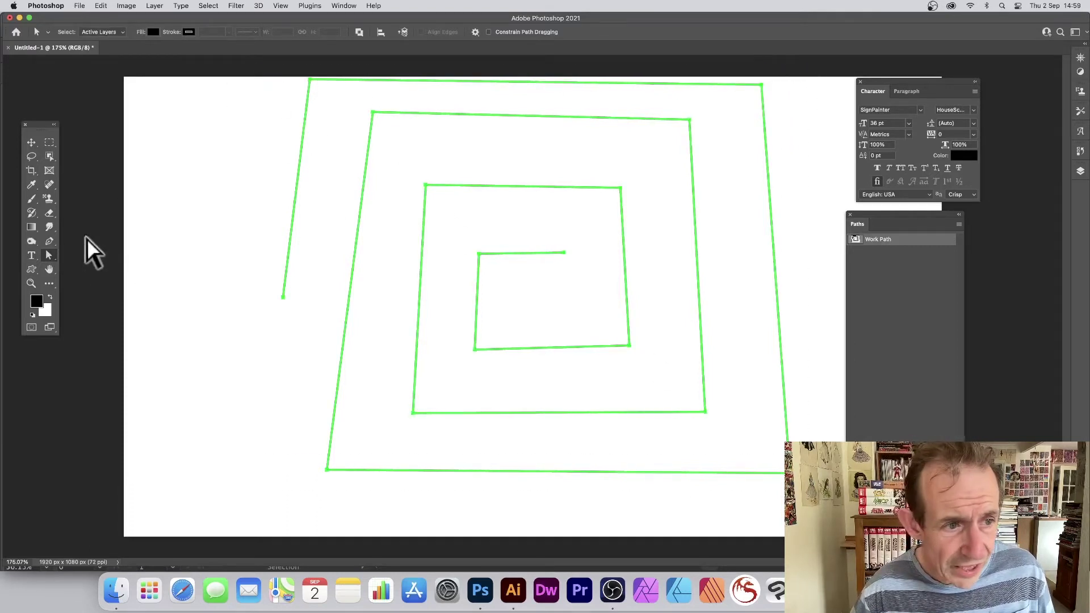
click(50, 241)
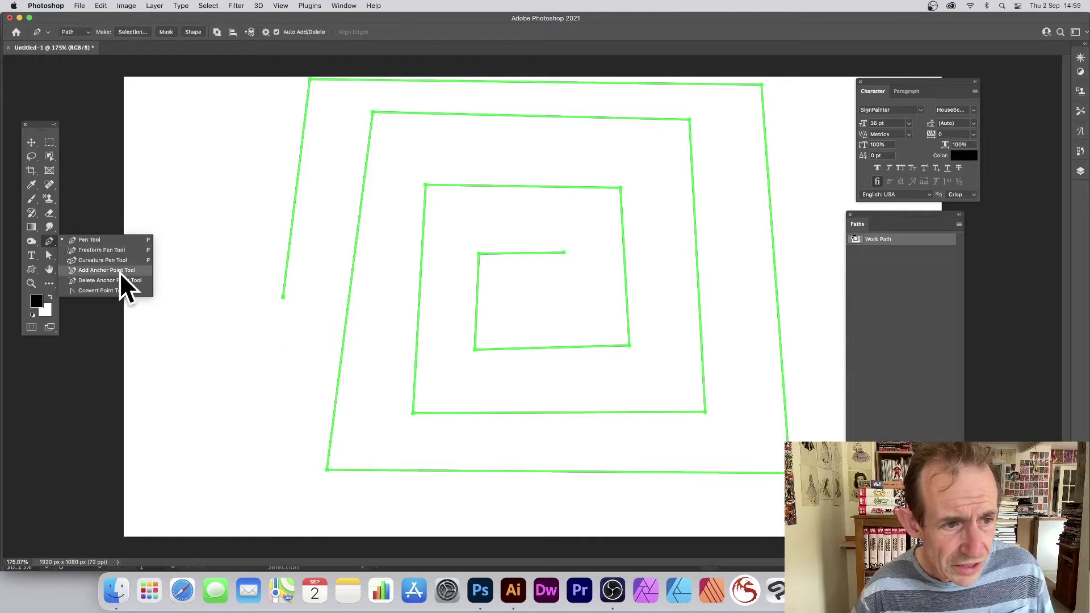
click(103, 262)
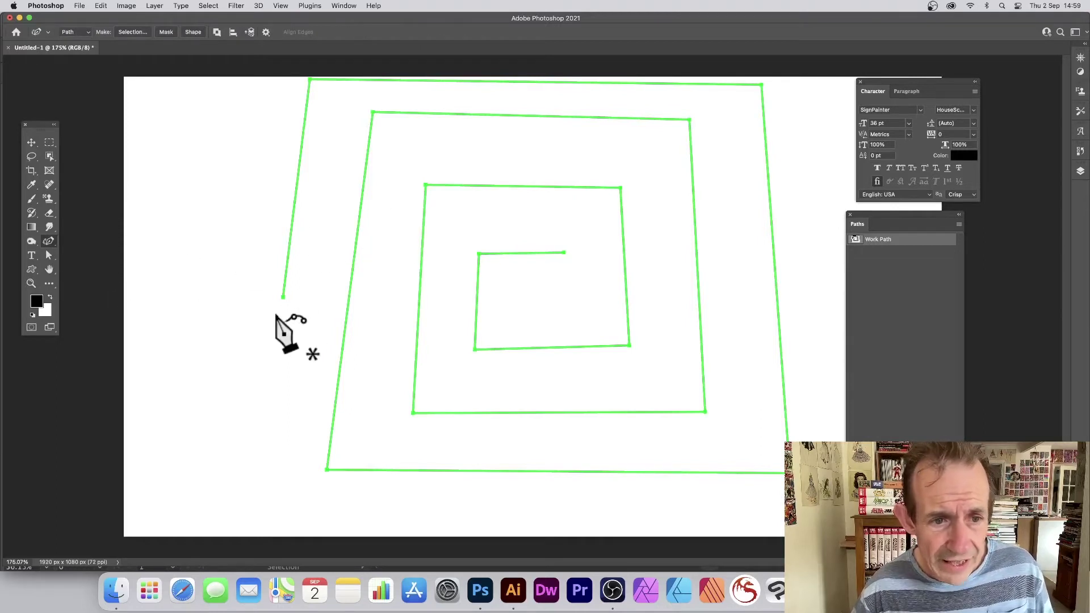
double_click(373, 112)
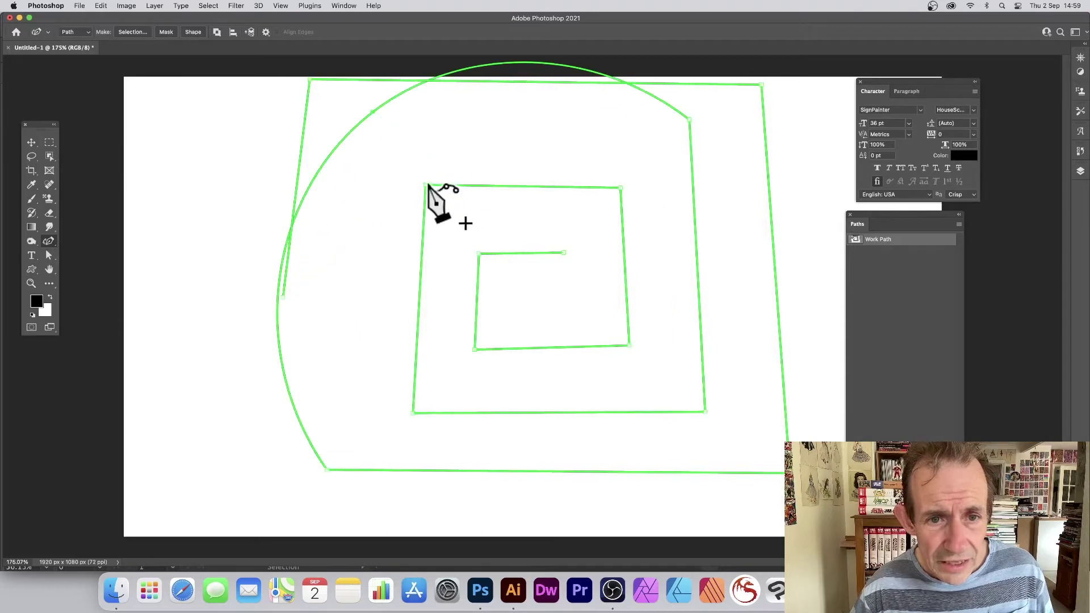
drag(424, 186, 622, 189)
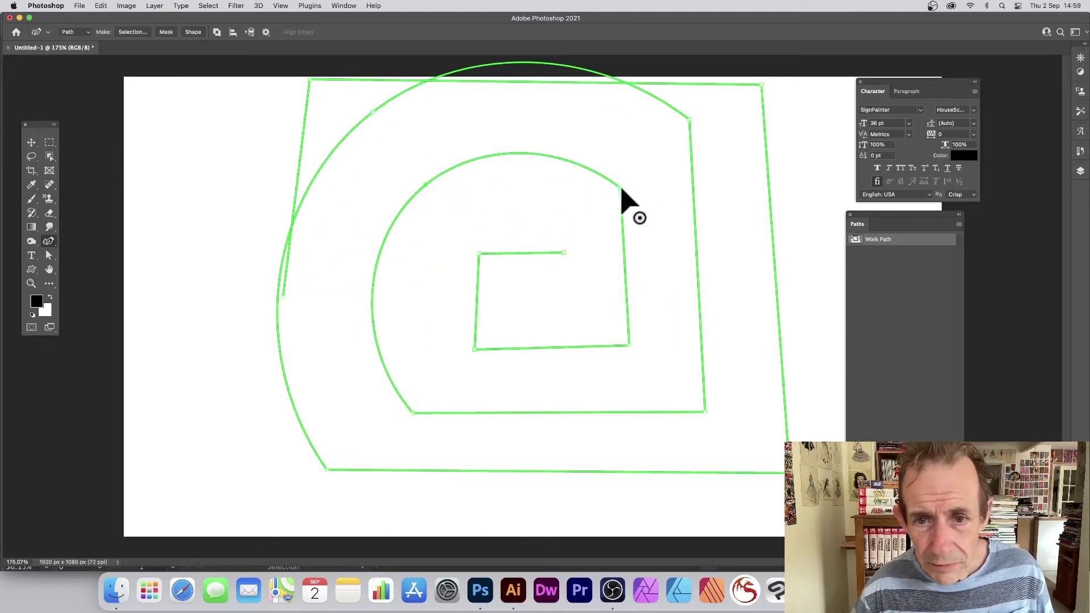
double_click(620, 190)
double_click(690, 120)
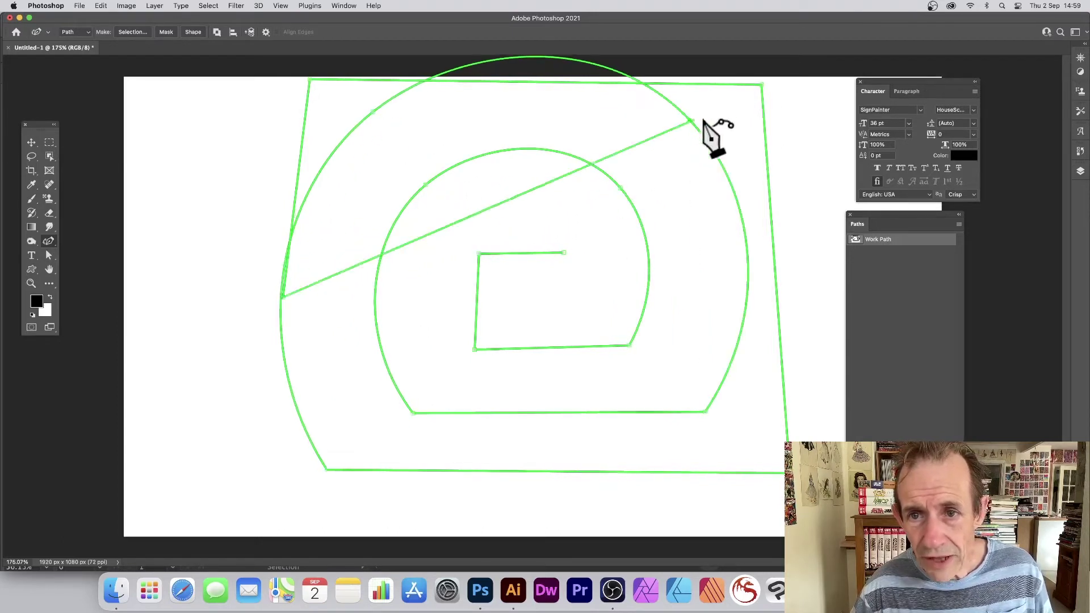
double_click(761, 87)
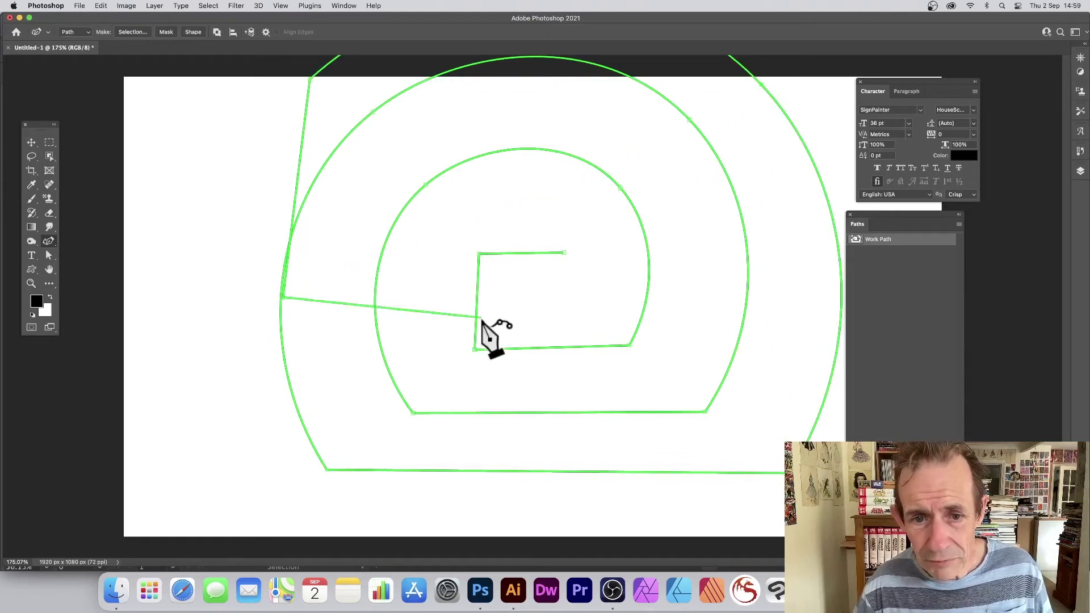
- Smooth the innermost turn's corners and the second turn's two lower corners into curves, and finish editing the spiral path
double_click(479, 255)
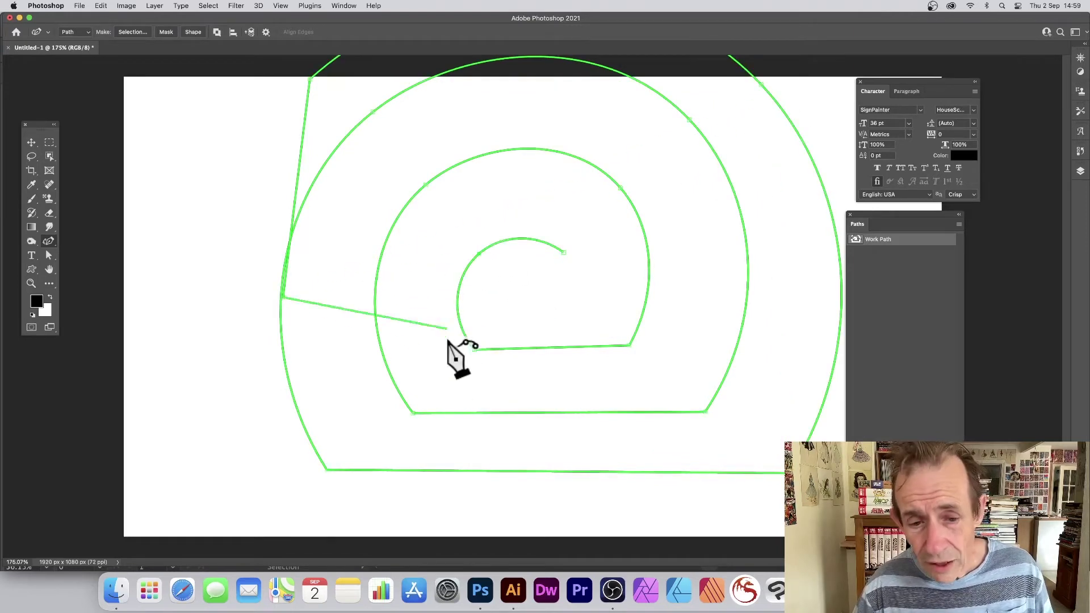
double_click(476, 350)
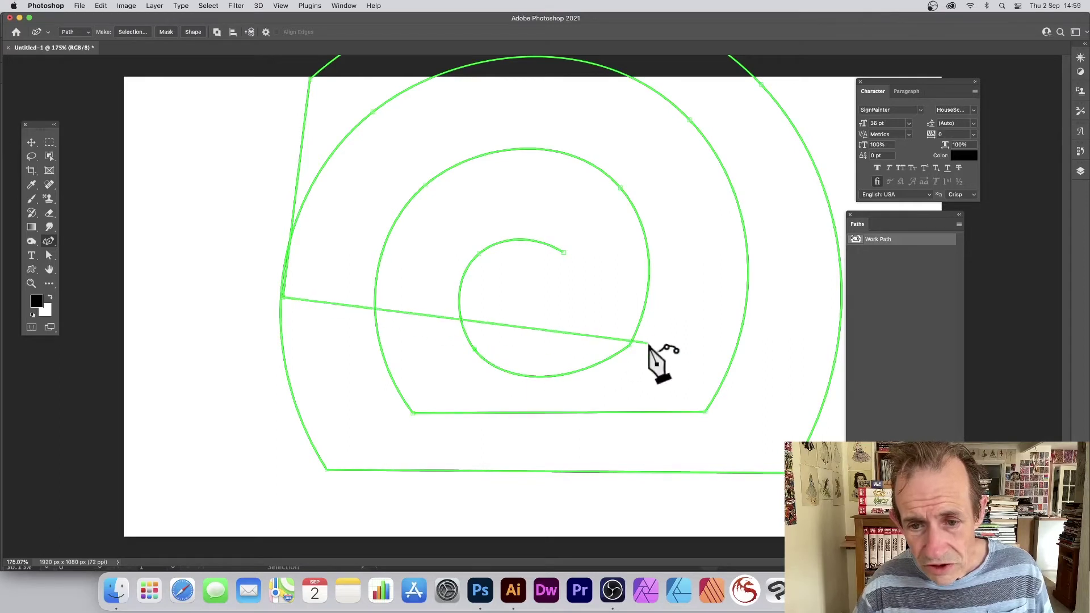
double_click(628, 345)
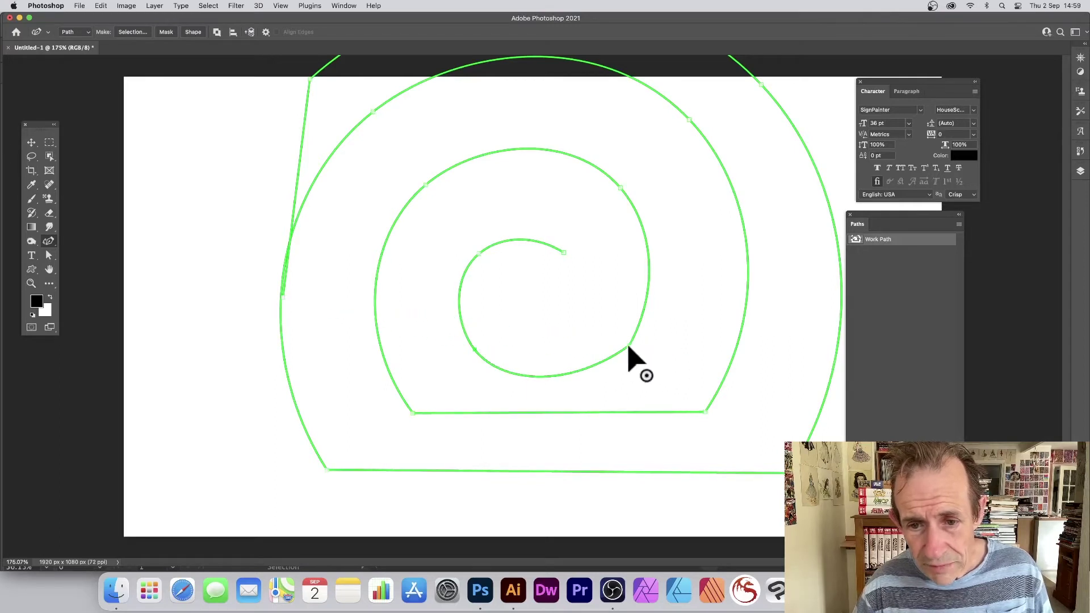
double_click(621, 188)
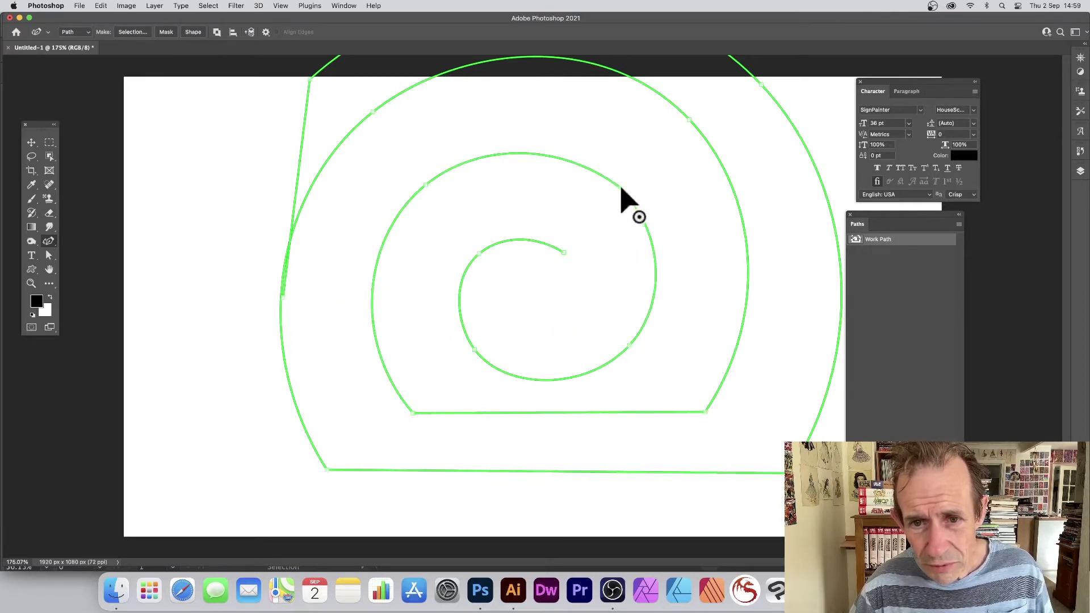
double_click(704, 411)
double_click(413, 413)
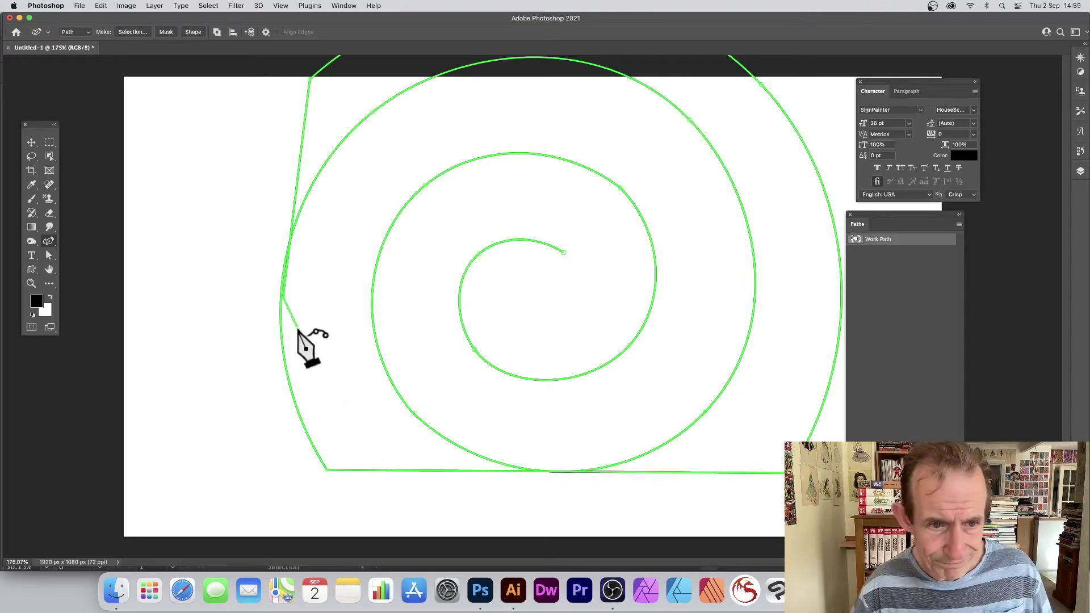
drag(282, 296, 271, 364)
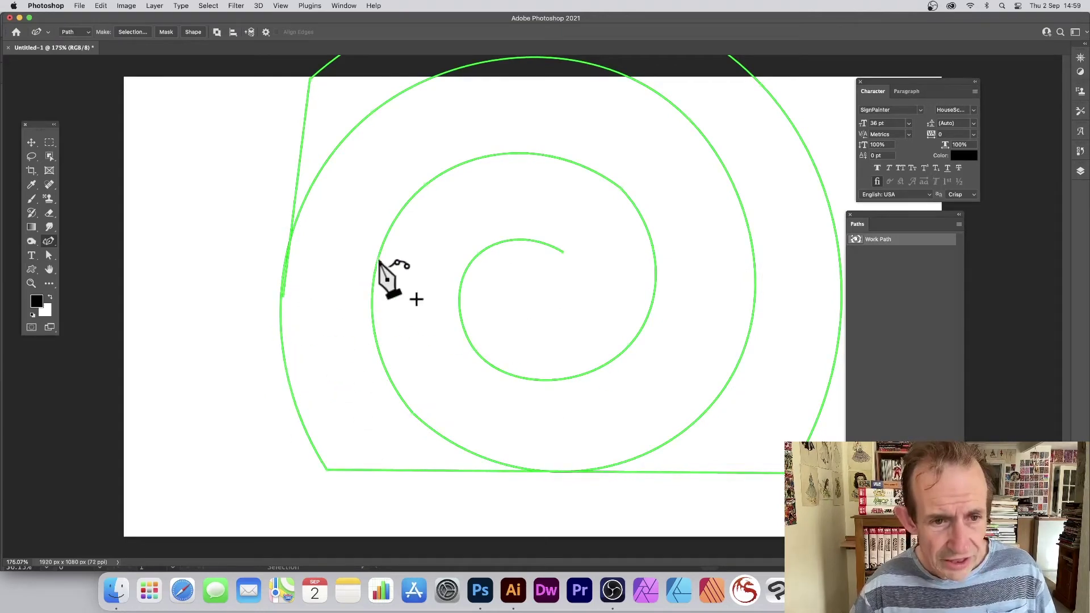
- Add 36 pt SignPainter placeholder text along the rounded spiral, starting at the top of its innermost turn
click(33, 142)
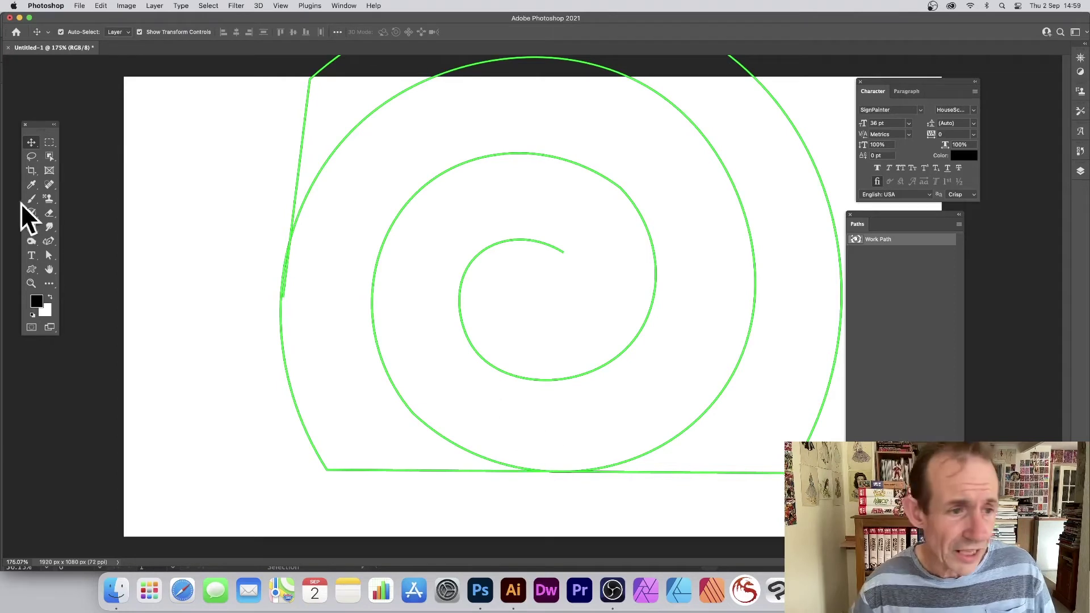
click(32, 254)
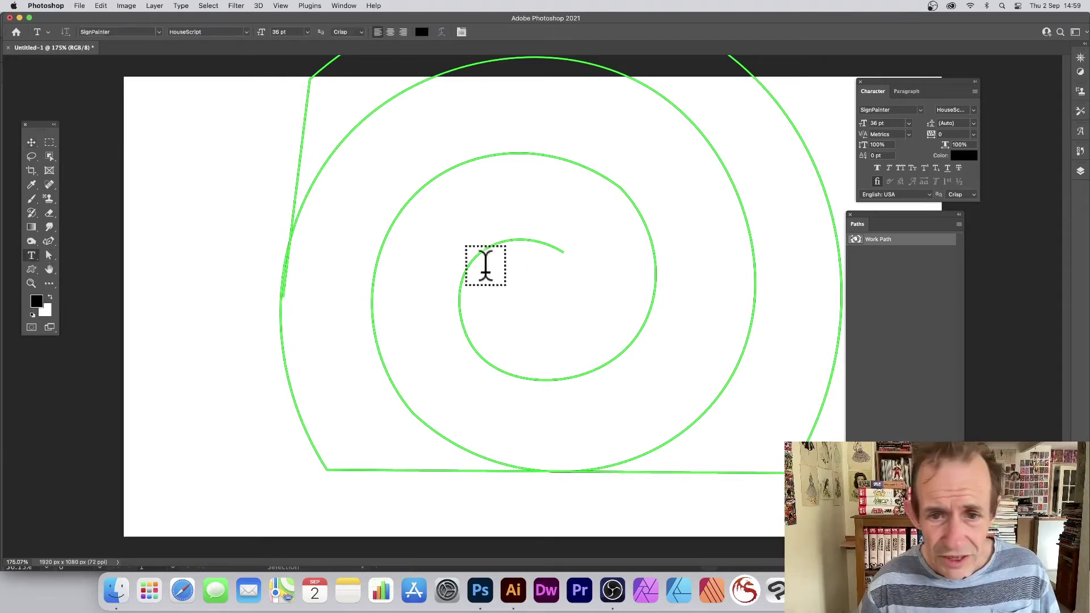
click(529, 237)
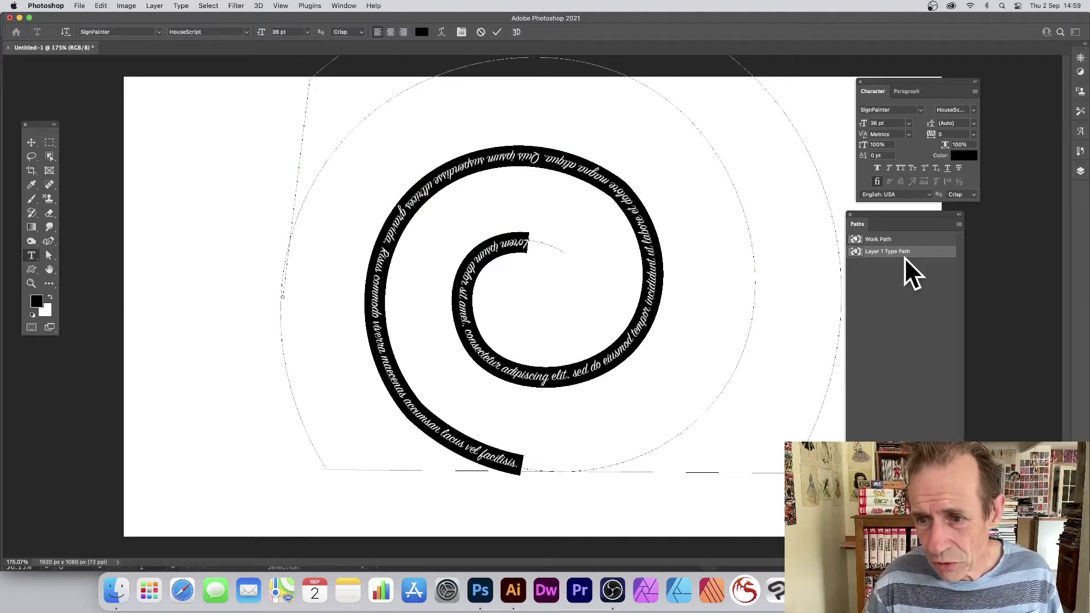
click(493, 32)
- Delete the original Work Path, leaving only the text's own type path
click(879, 239)
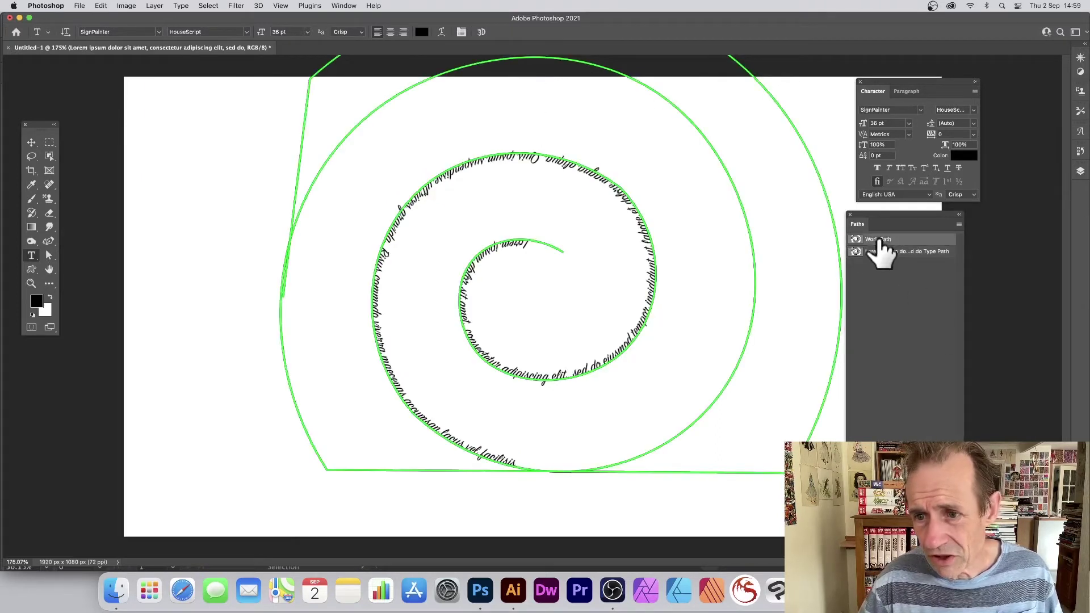
key(BackSpace)
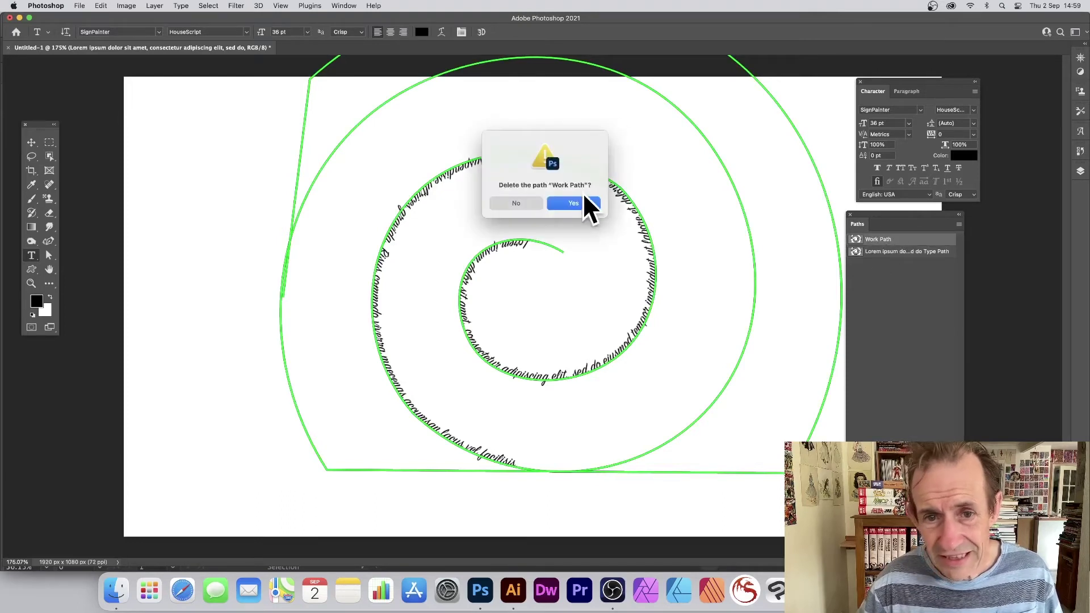
click(587, 204)
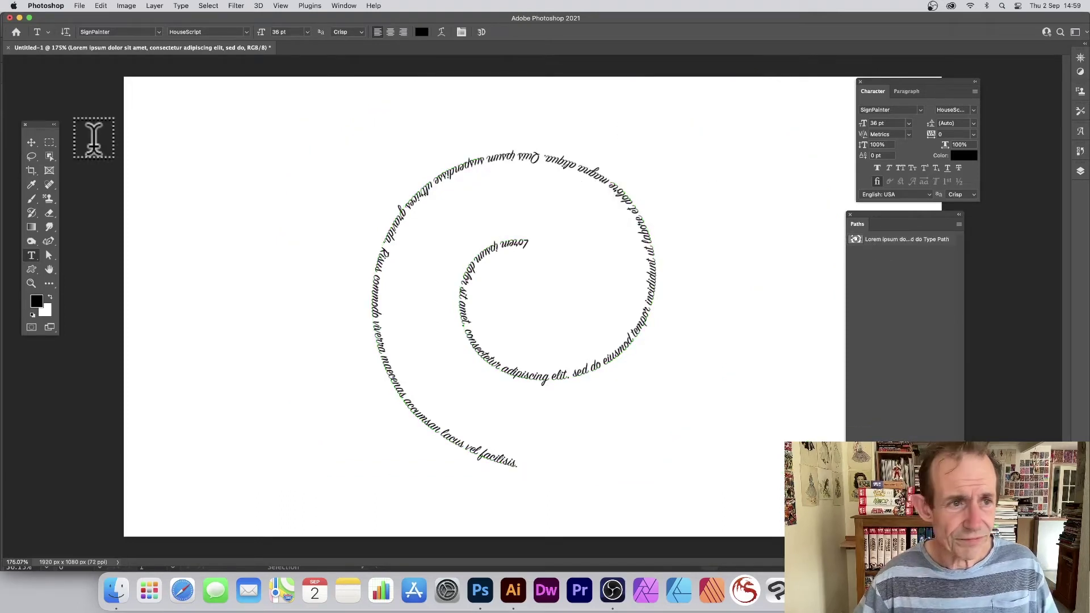
- Rotate the spiral text clockwise by about 100° and move it slightly left on the canvas
click(31, 142)
key(super+t)
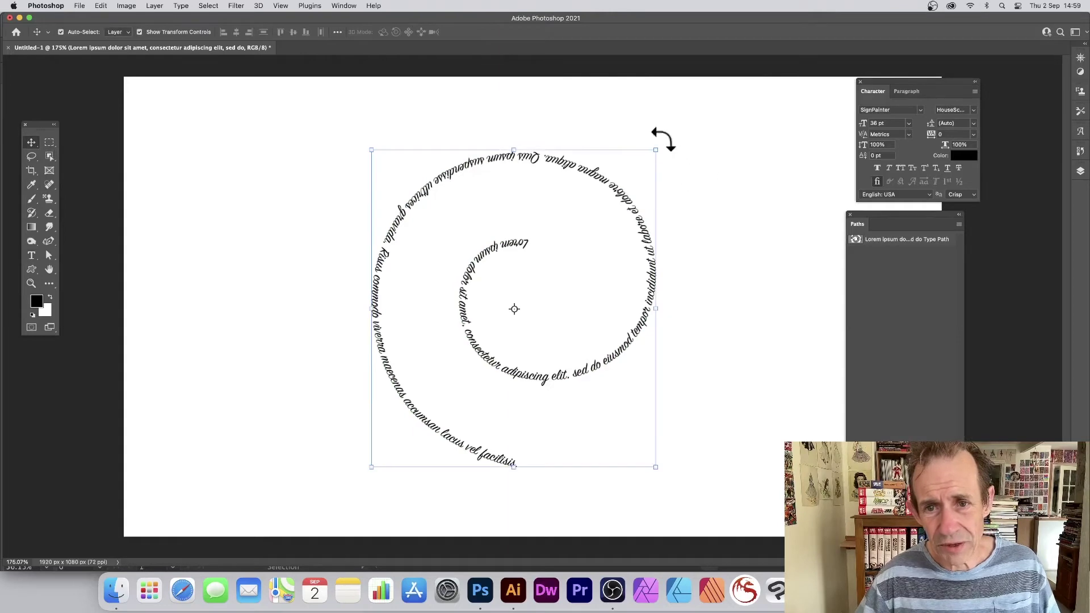
drag(659, 139, 540, 67)
drag(742, 406, 392, 182)
drag(528, 227, 522, 407)
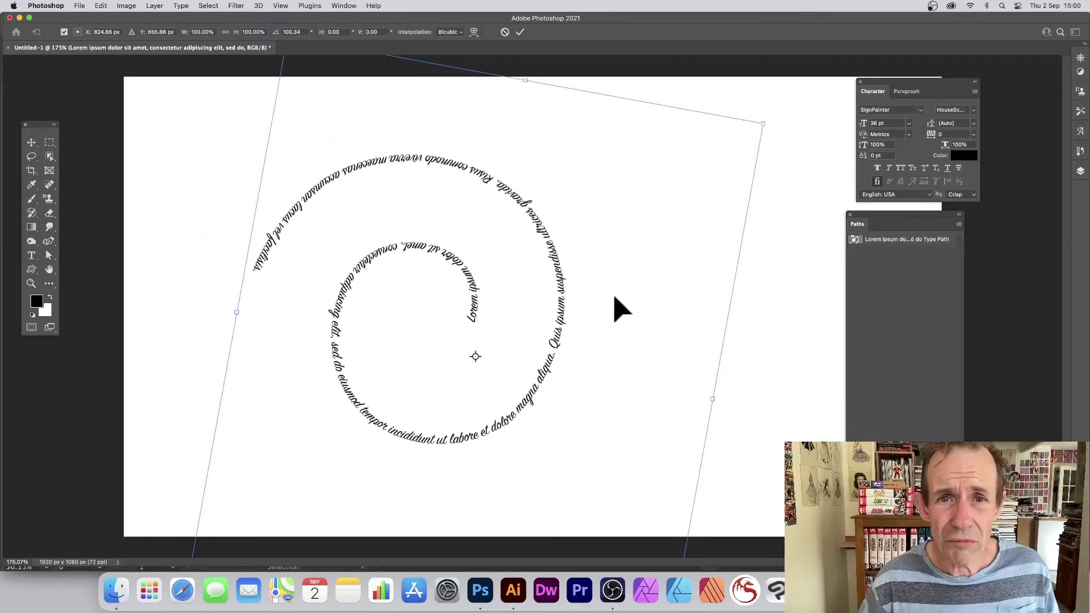
click(518, 30)
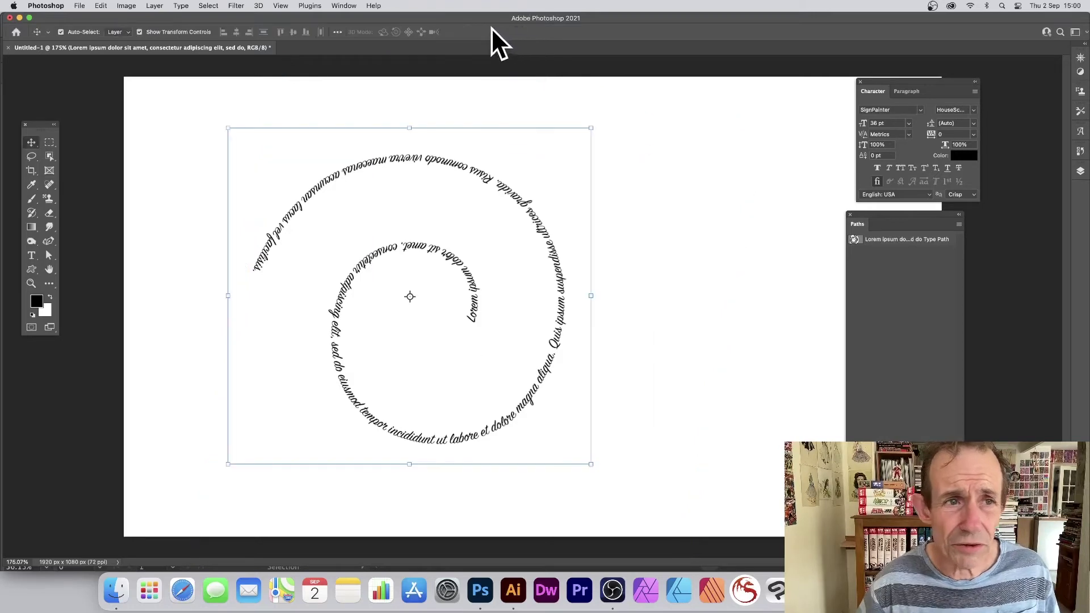
- Apply a Drop Shadow to the spiral text, repositioned to an angle of 45° and a distance of about 41 px
click(153, 6)
mouse_move(182, 104)
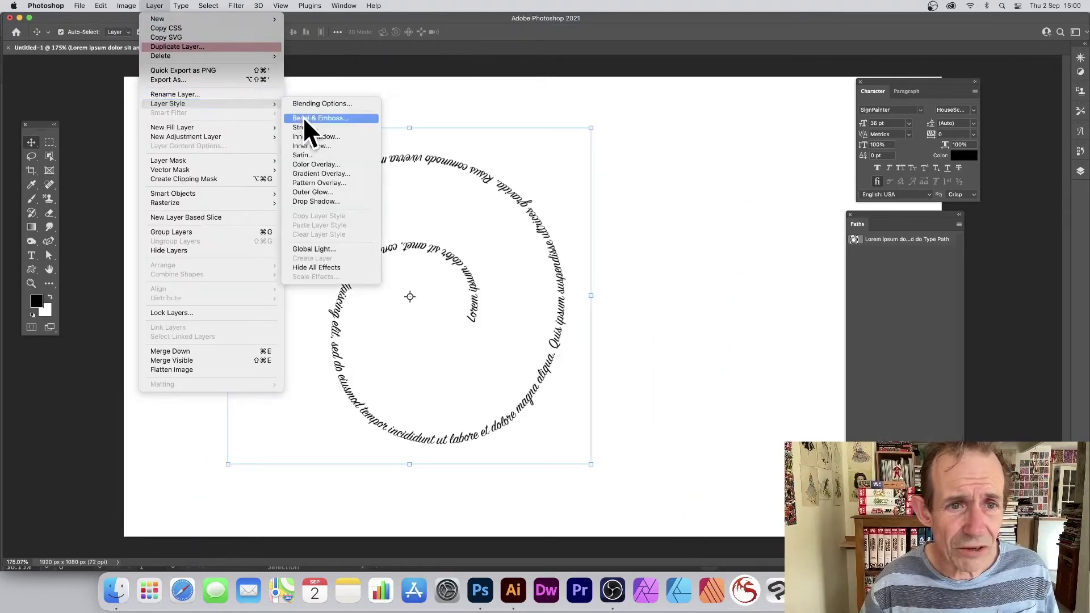
click(321, 200)
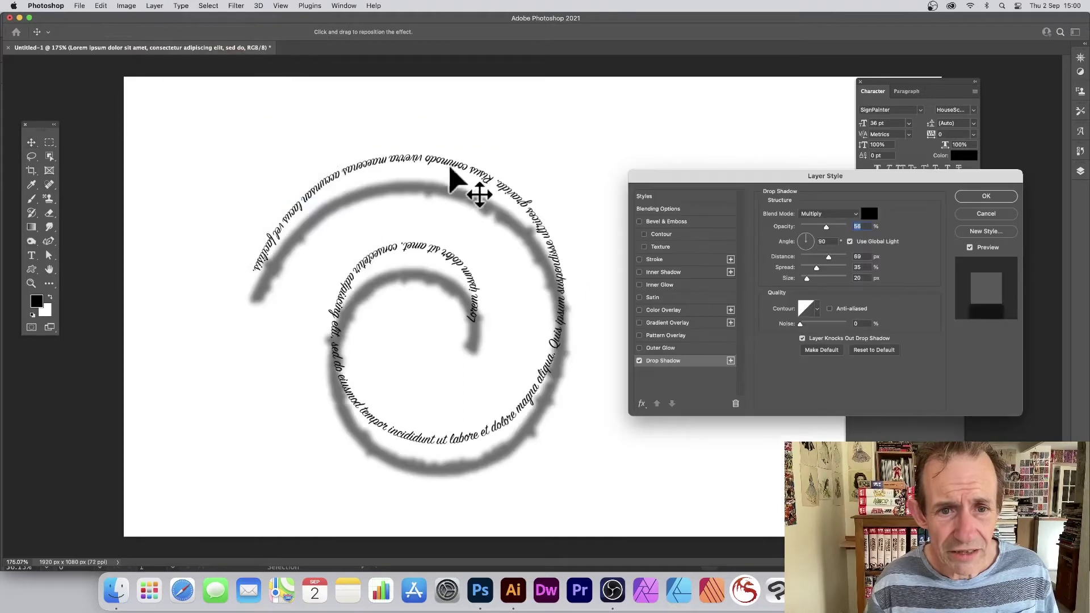
drag(455, 178, 446, 174)
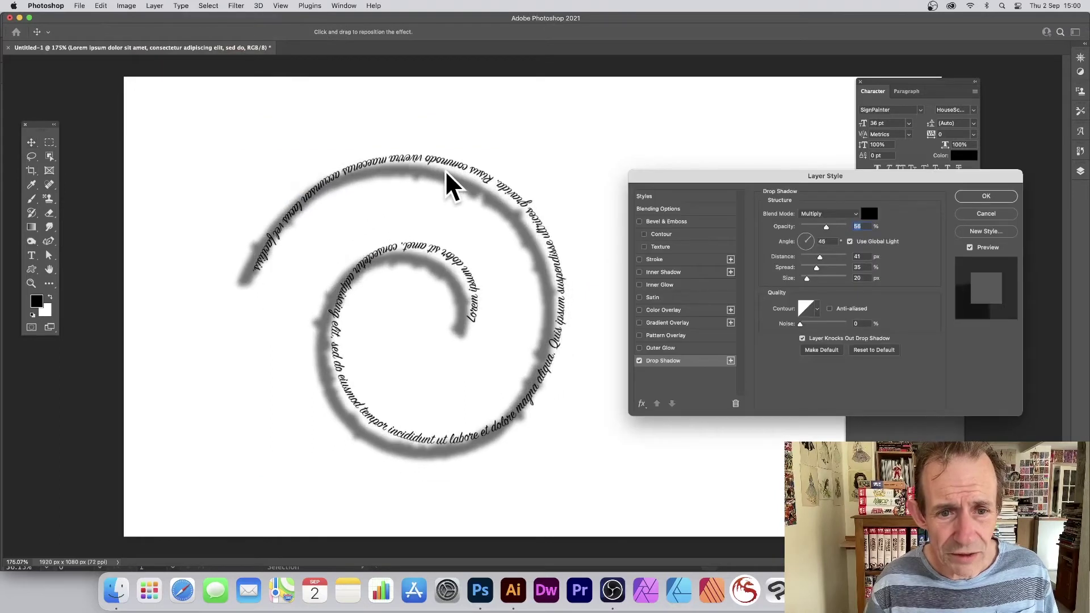
click(980, 196)
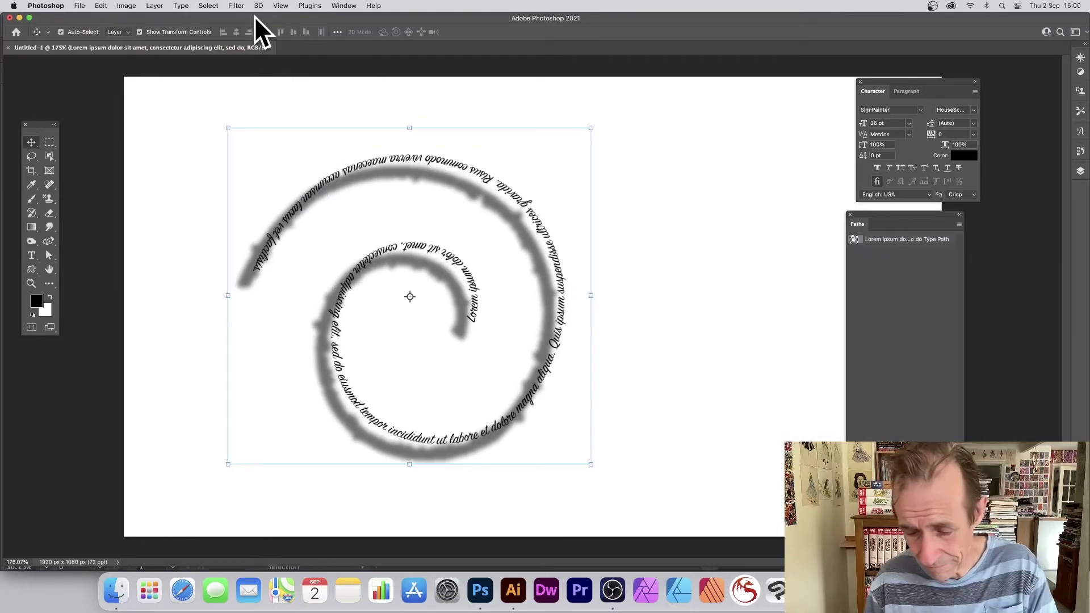
- Delete the spiral text layer and switch to Illustrator
key(BackSpace)
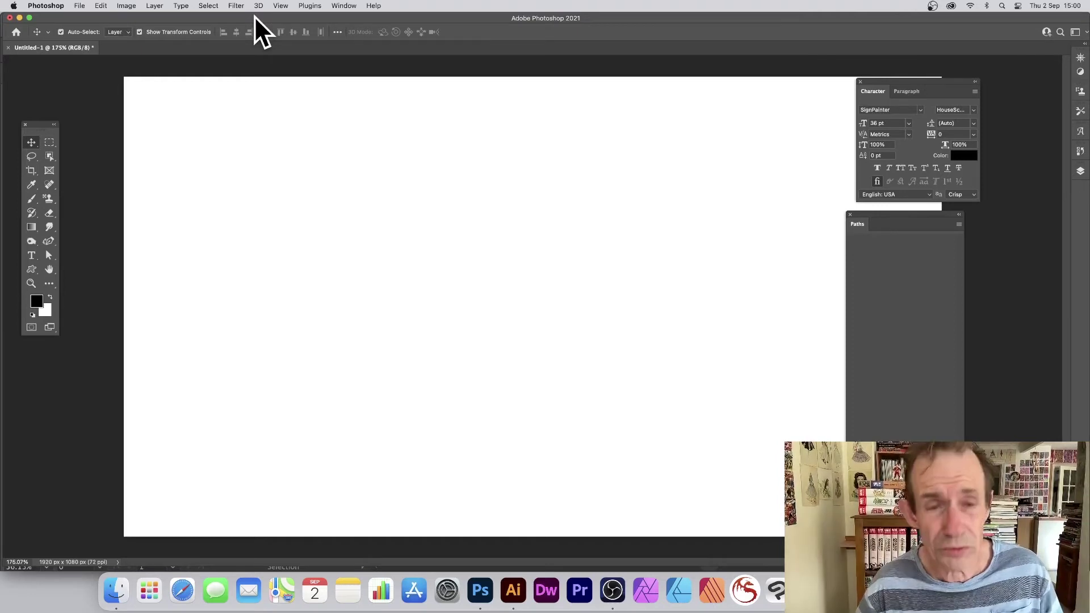
click(514, 592)
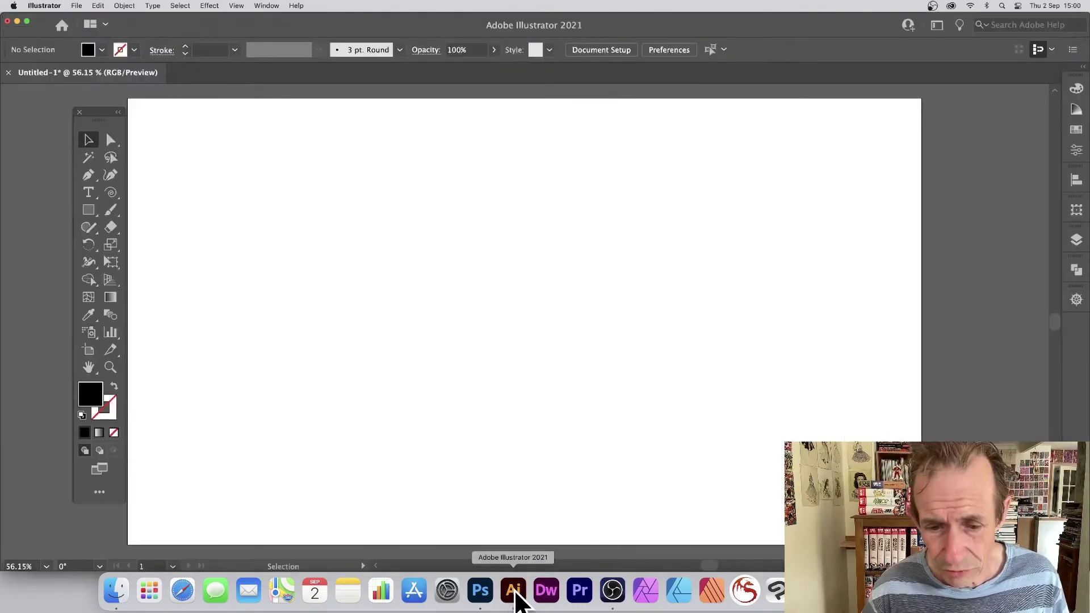
- Draw a spiral of about 407 px radius near the artboard's centre with no fill and a 1 pt black stroke
click(111, 193)
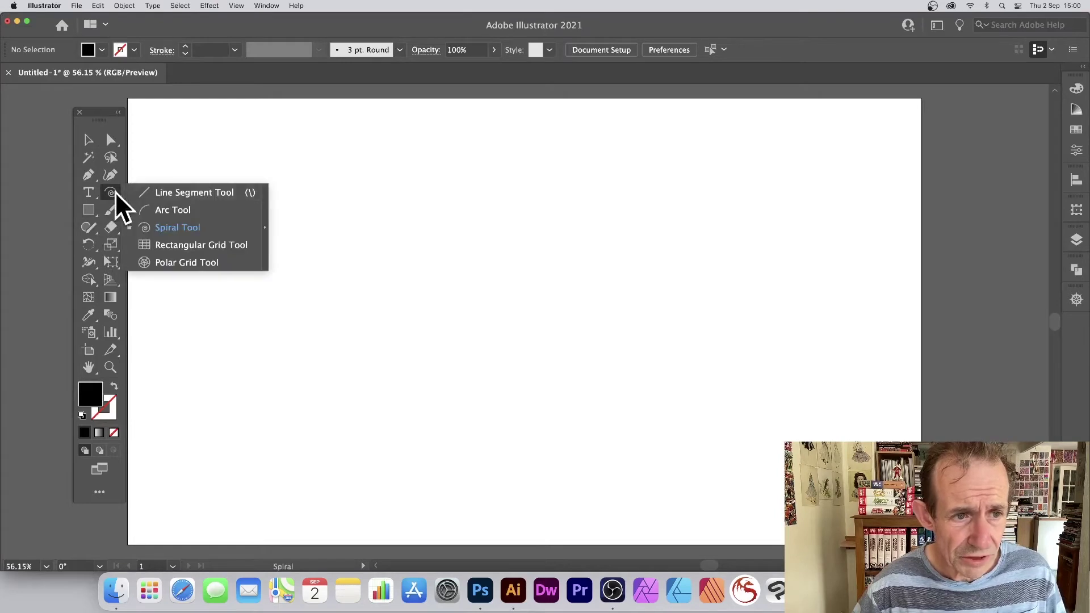
click(183, 228)
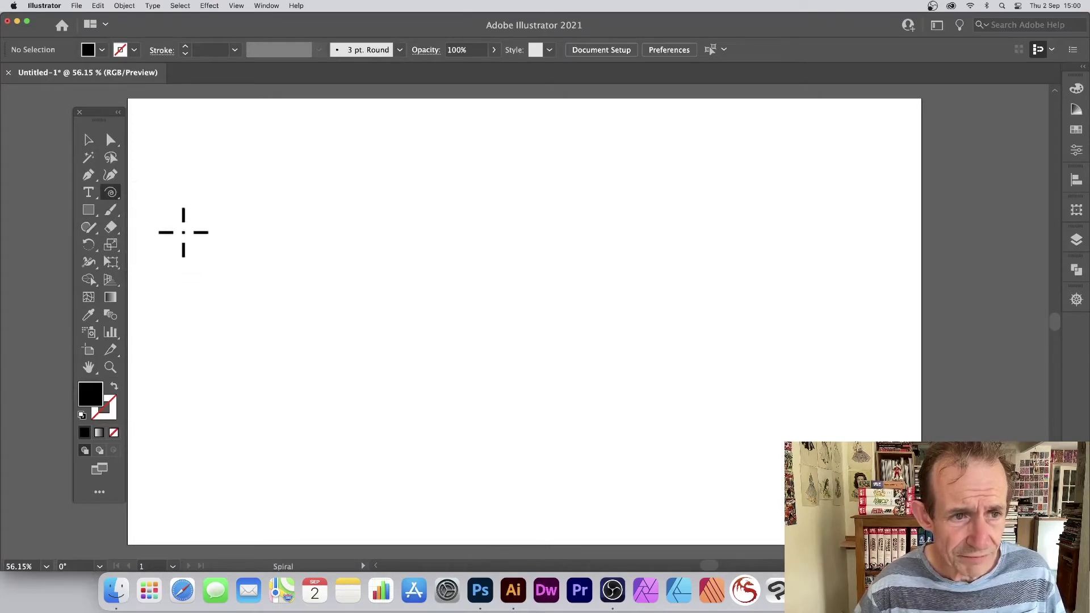
click(91, 50)
click(10, 74)
click(134, 50)
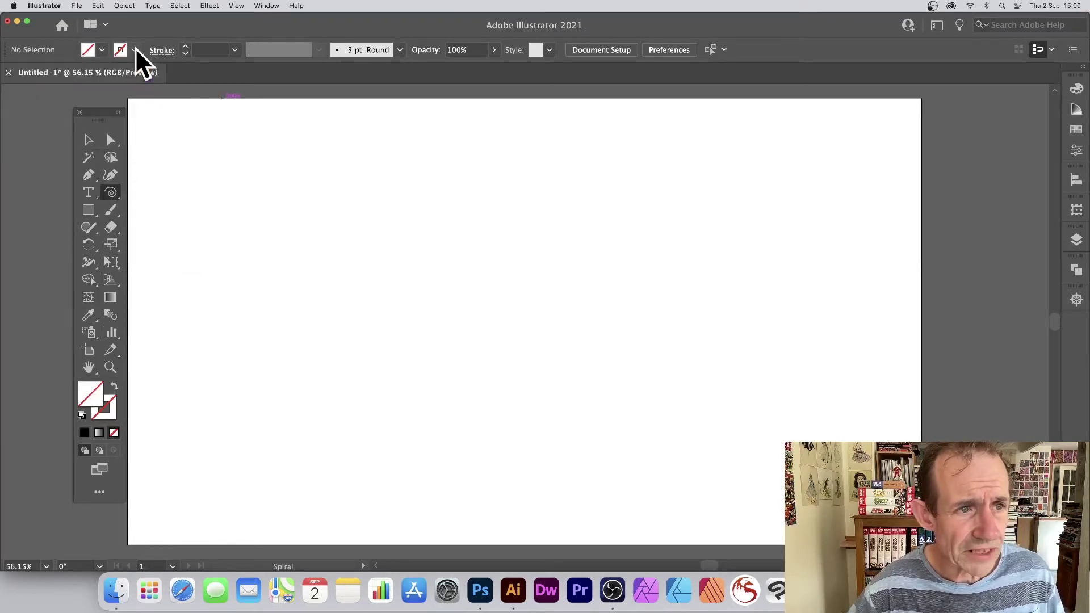
click(134, 48)
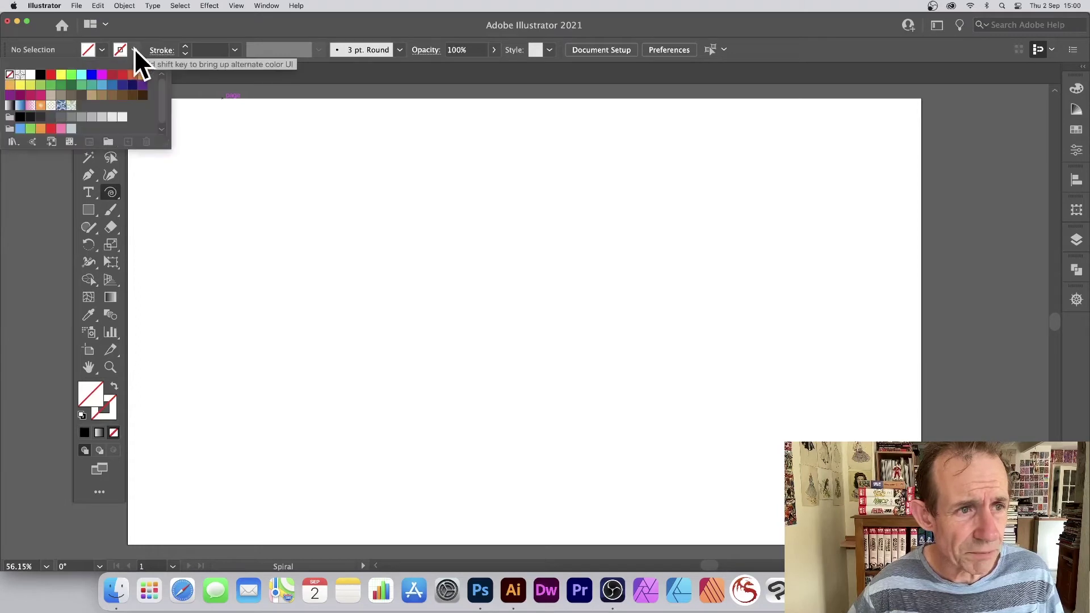
click(40, 74)
click(469, 319)
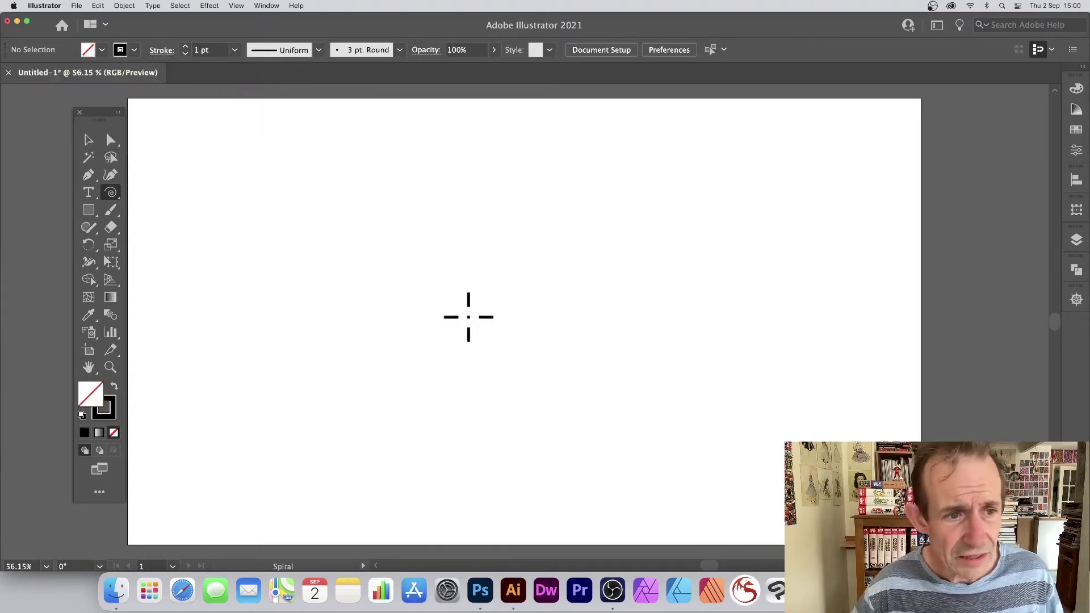
drag(471, 323, 628, 406)
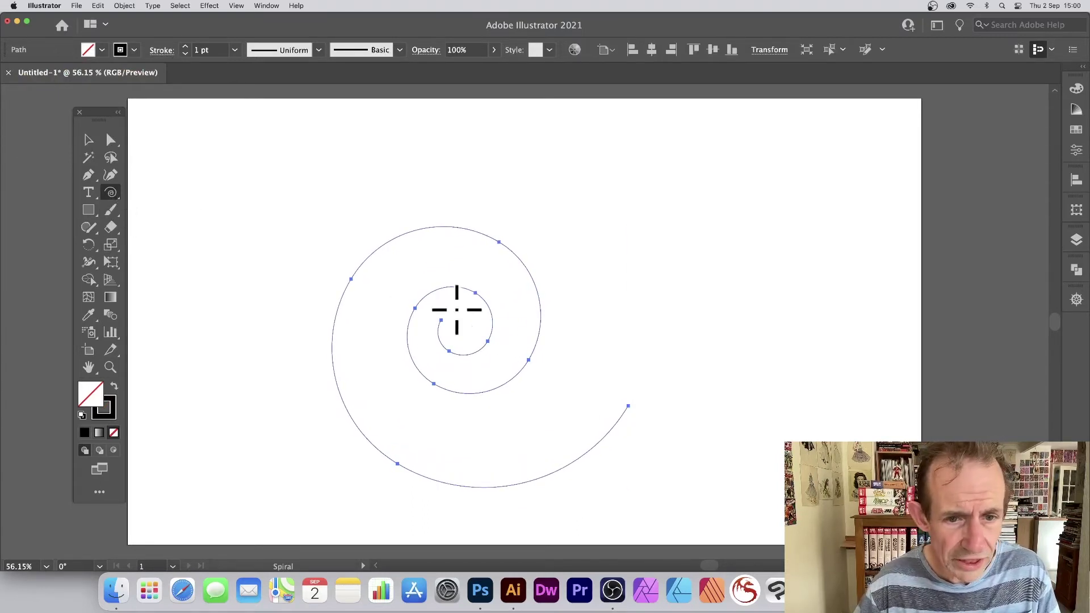
- Create a second 10-segment spiral with 90% decay, placed to the left of the first spiral
click(388, 300)
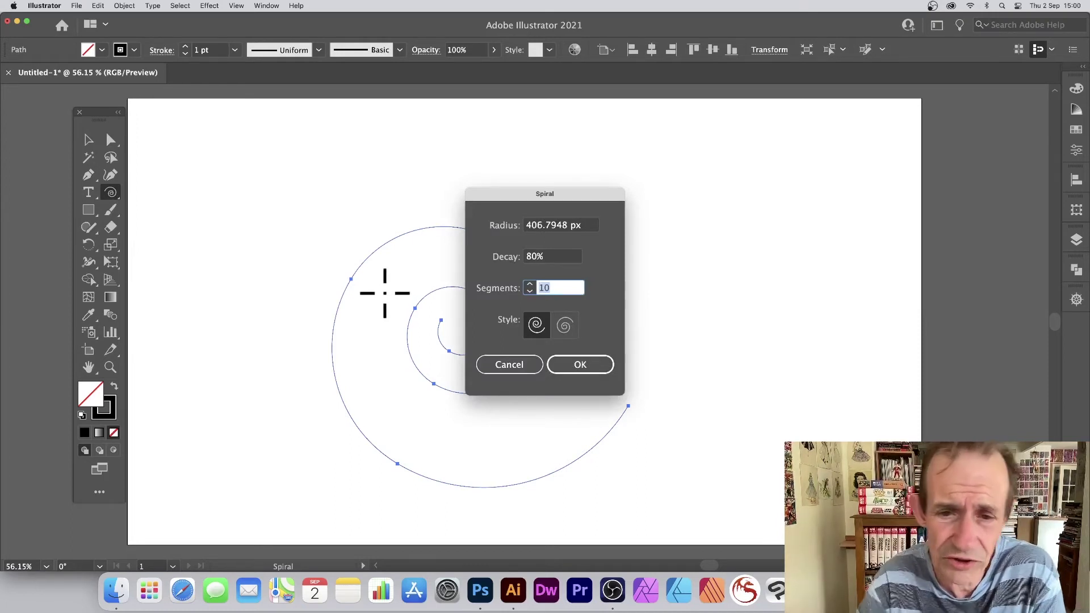
click(507, 364)
click(279, 282)
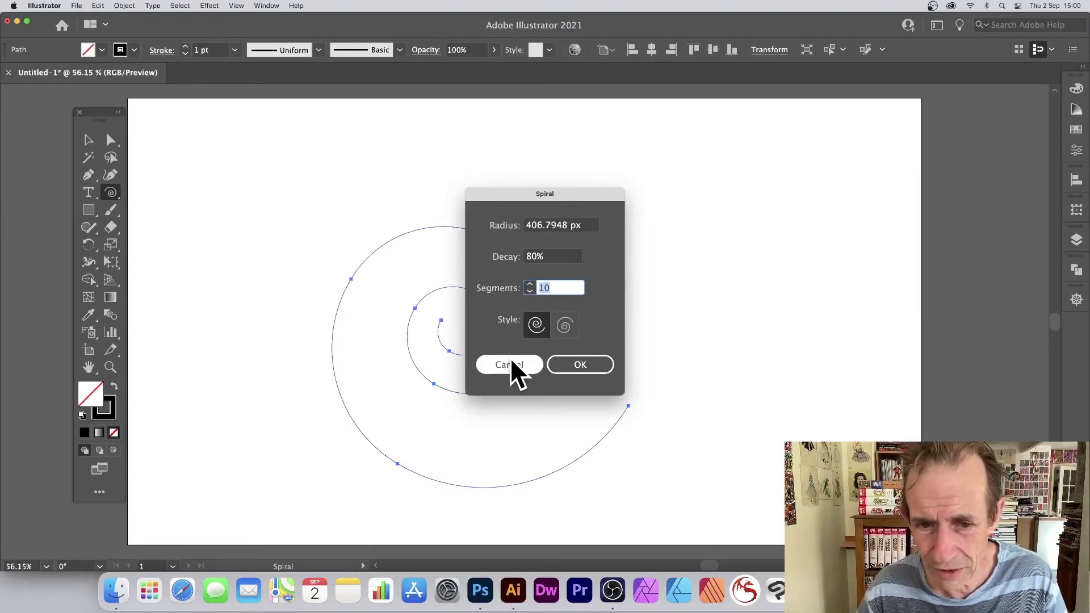
click(558, 255)
text(90)
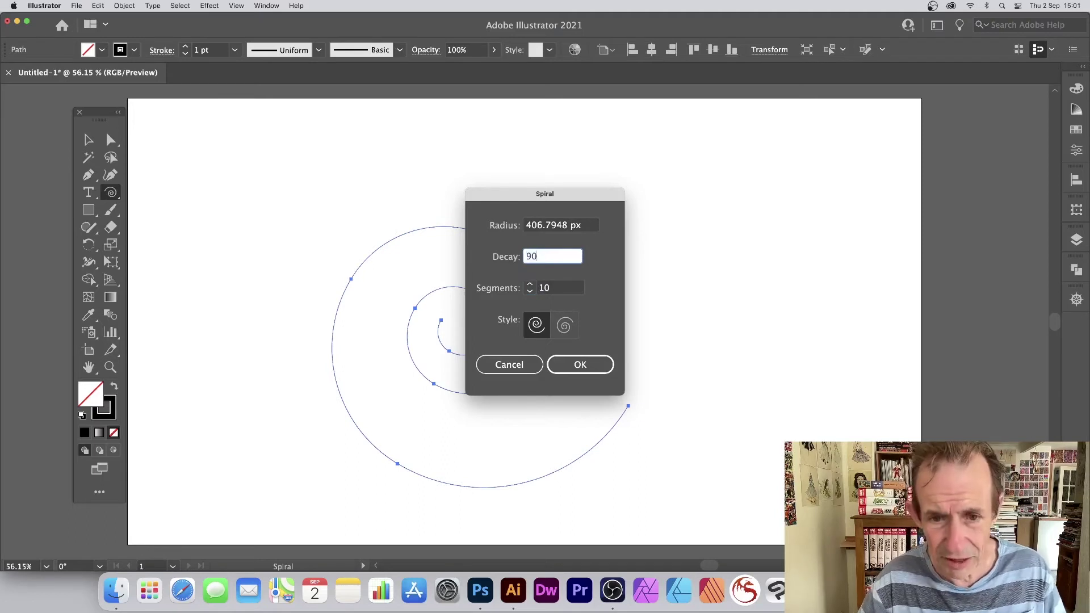
click(579, 366)
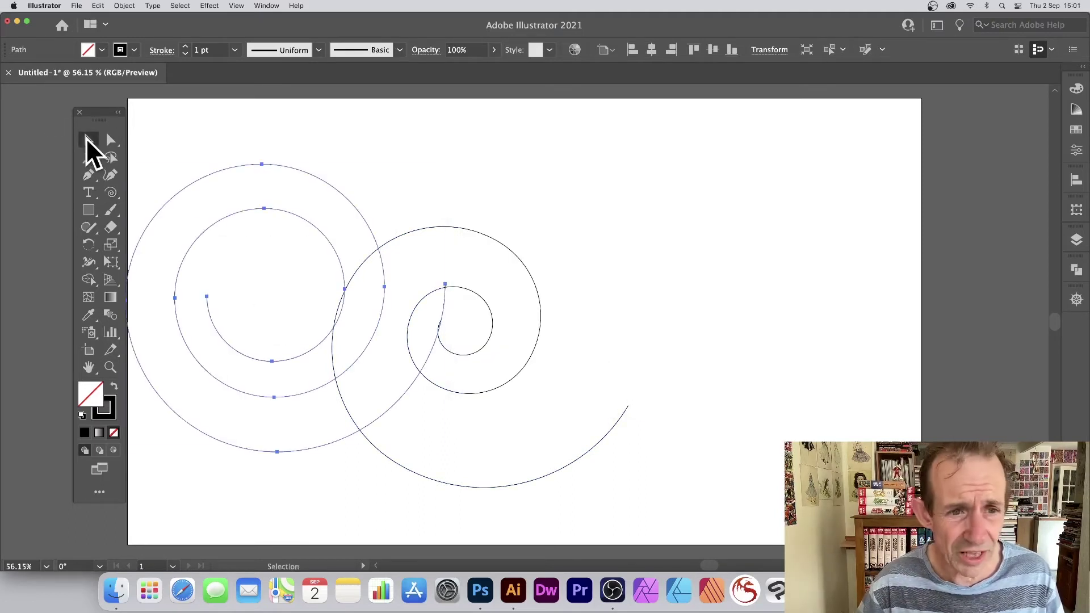
- Separate the two spirals by moving the first one up and right, and shifting the 90% decay spiral right, fully onto the artboard
click(88, 141)
drag(487, 236, 662, 171)
drag(366, 227, 416, 225)
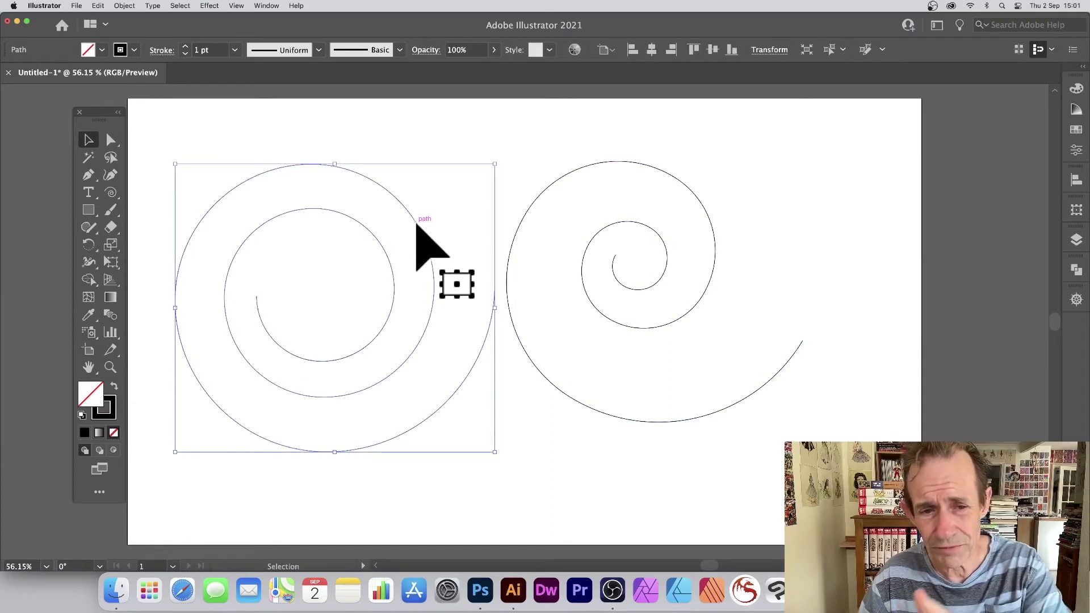
- Copy the 90% decay spiral, switch to Photoshop and paste it into the empty document as a path
key(super)
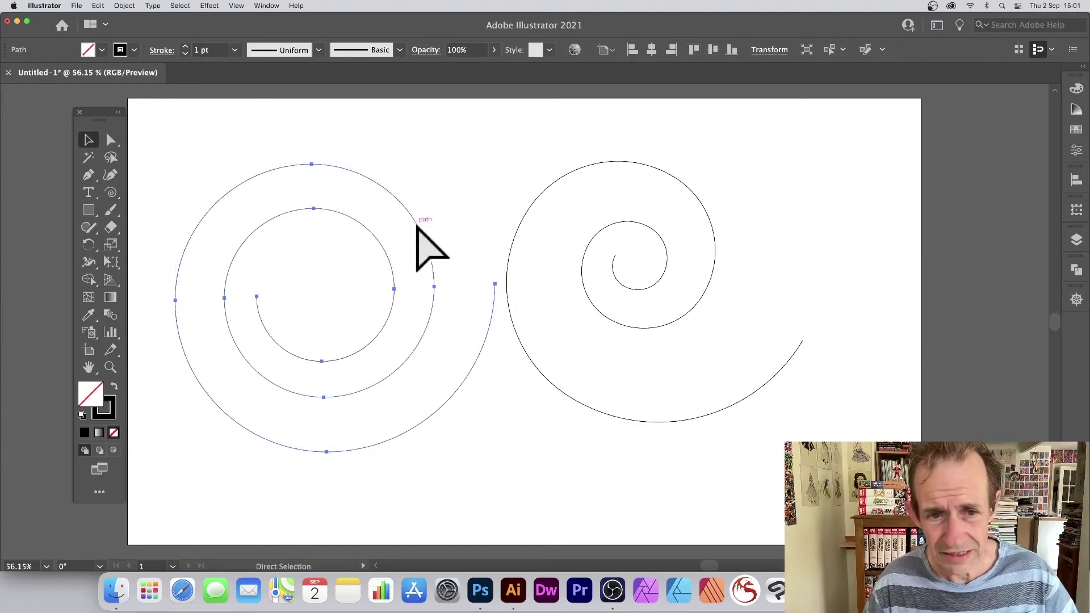
key(super+Tab)
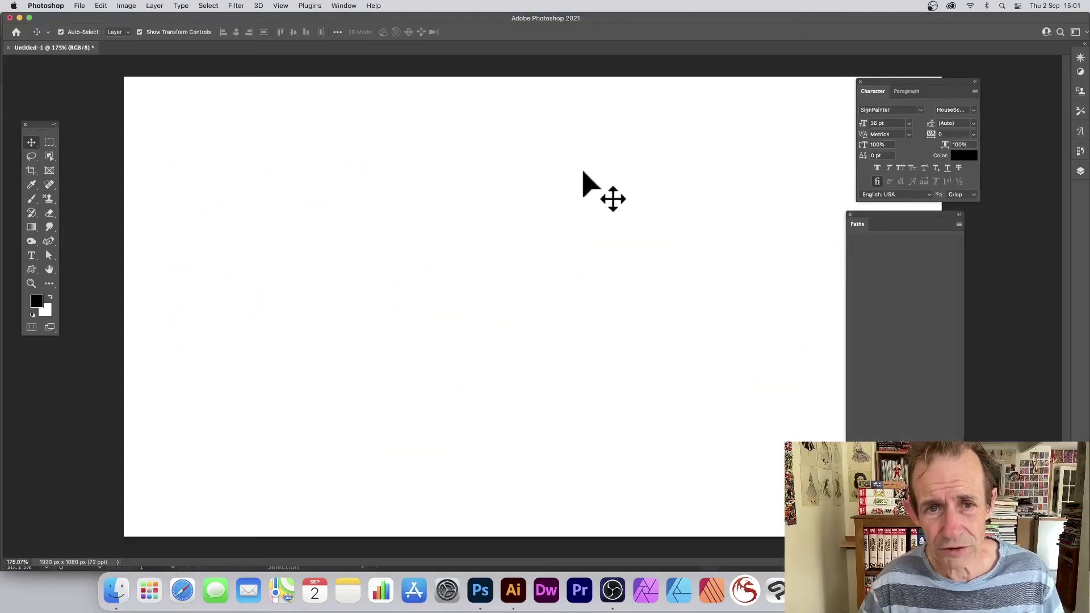
key(super+v)
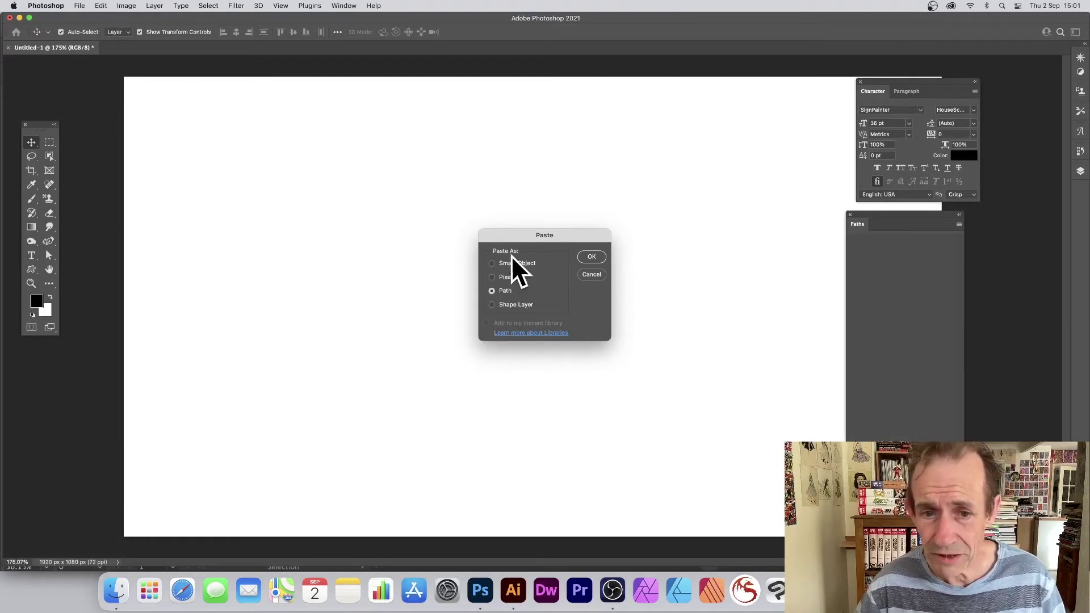
click(592, 257)
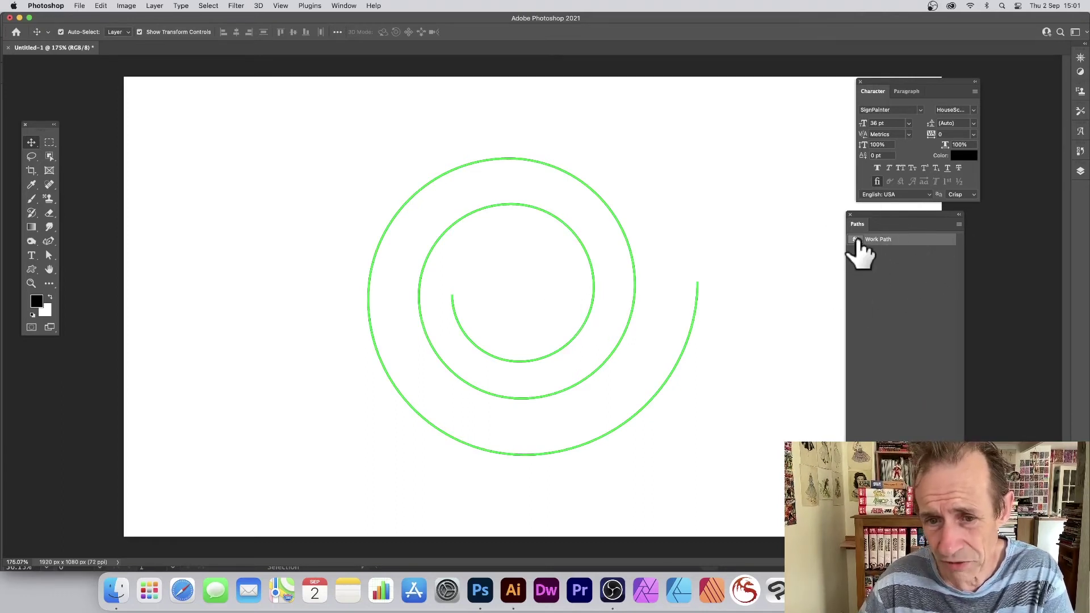
- Place placeholder type on the pasted spiral path, starting at the bottom of its outer ring
click(31, 255)
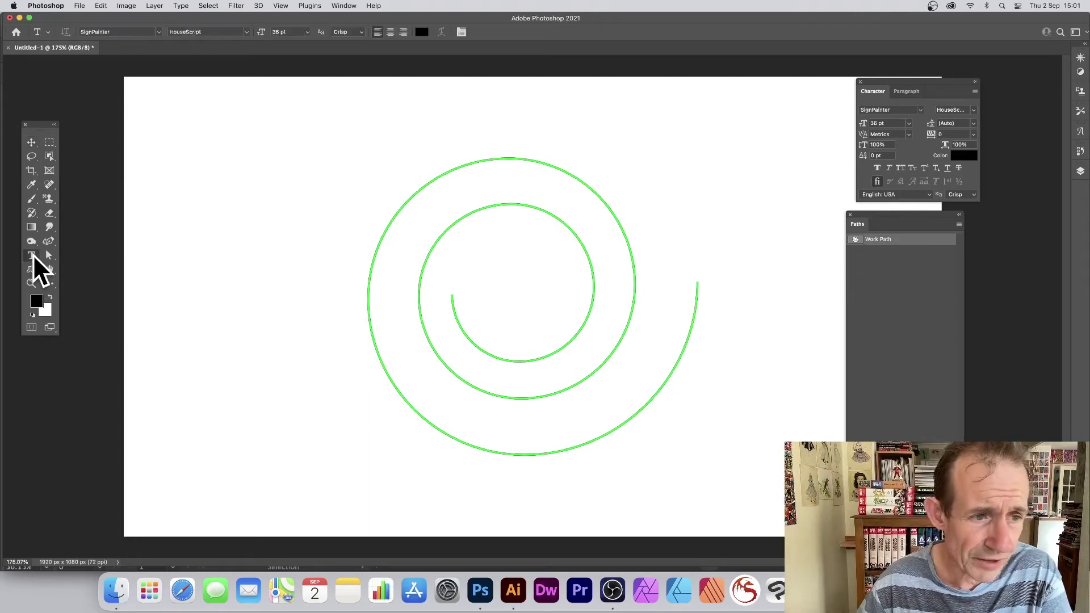
click(498, 199)
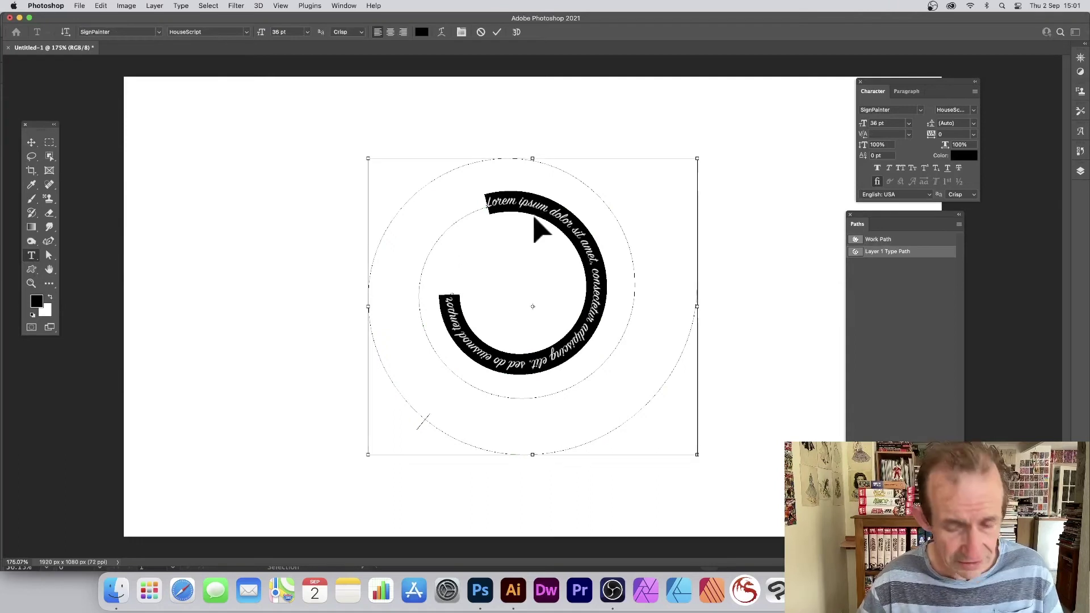
click(480, 33)
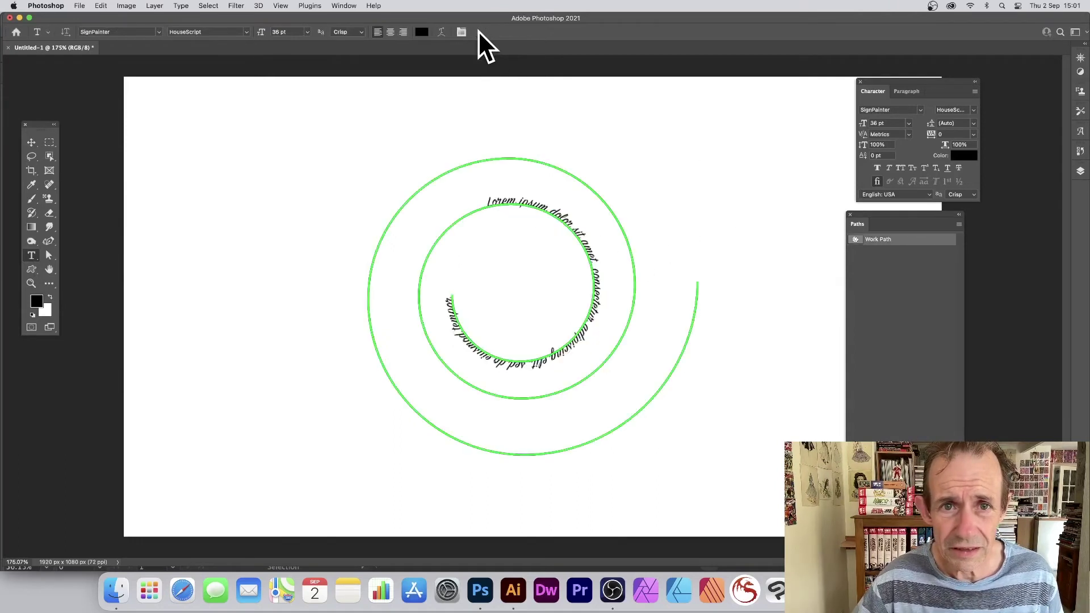
click(497, 448)
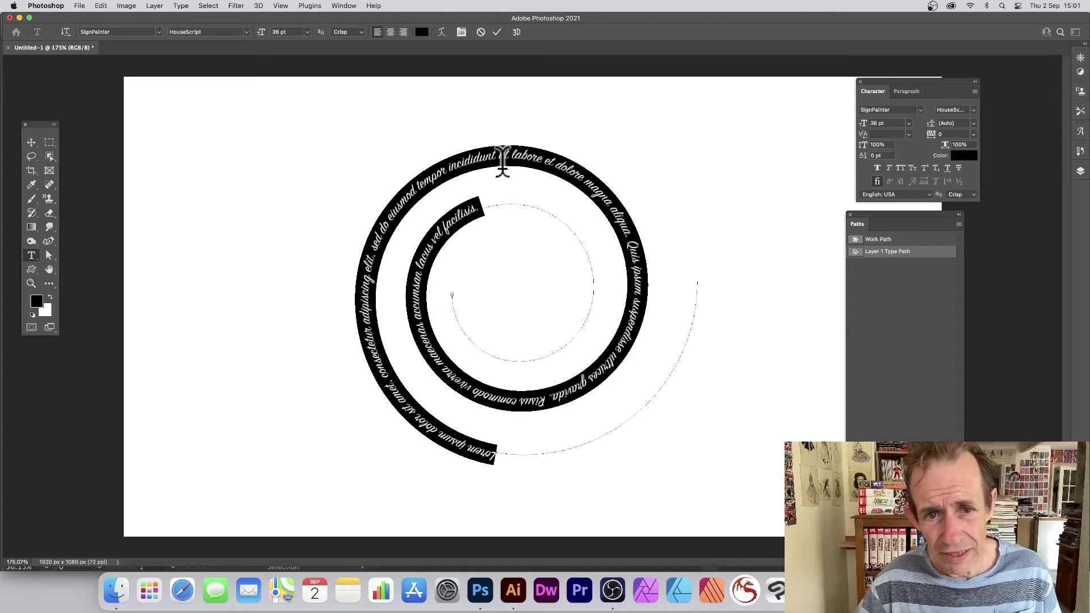
- Set the font of the passage "elit, sed do eiusmod tempor incididunt" to Times New Roman Regular
drag(499, 165, 335, 275)
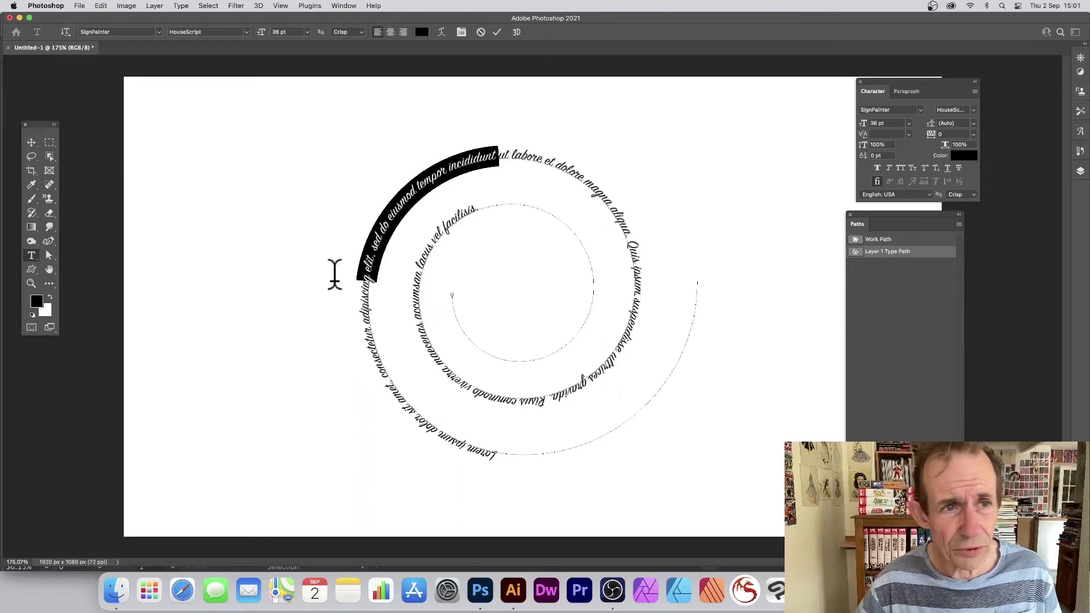
click(244, 30)
click(183, 32)
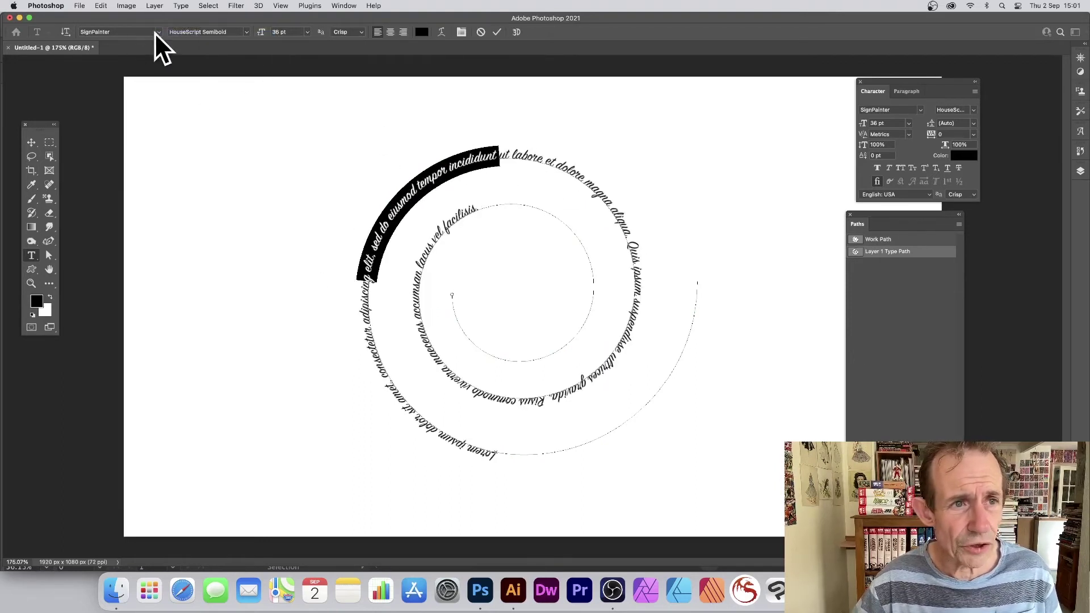
click(155, 33)
click(114, 116)
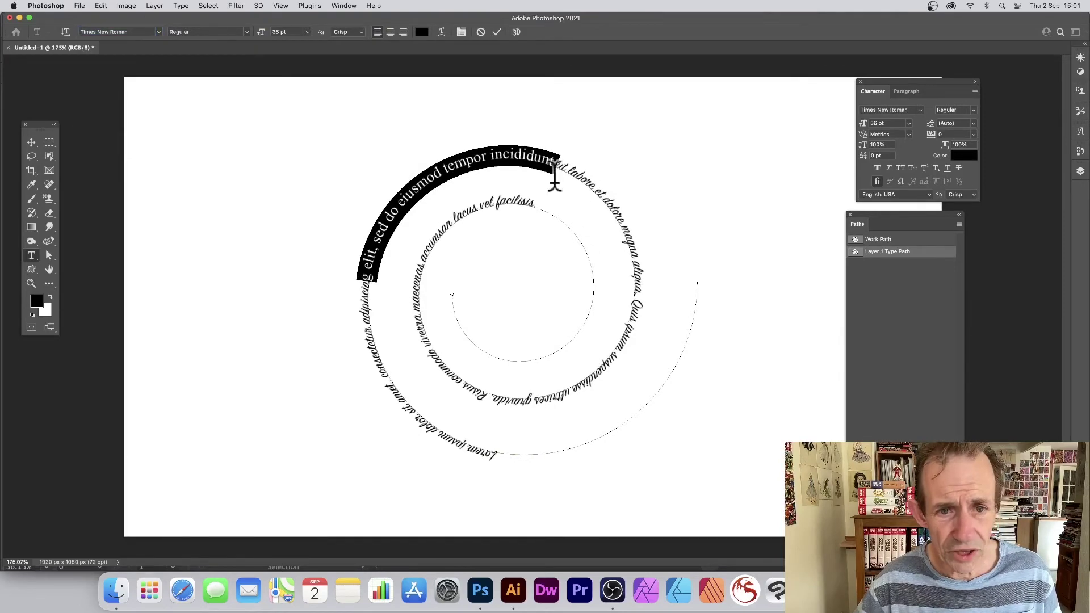
- Colour the selected spiral passage bright red and set its size to 60 pt
click(972, 157)
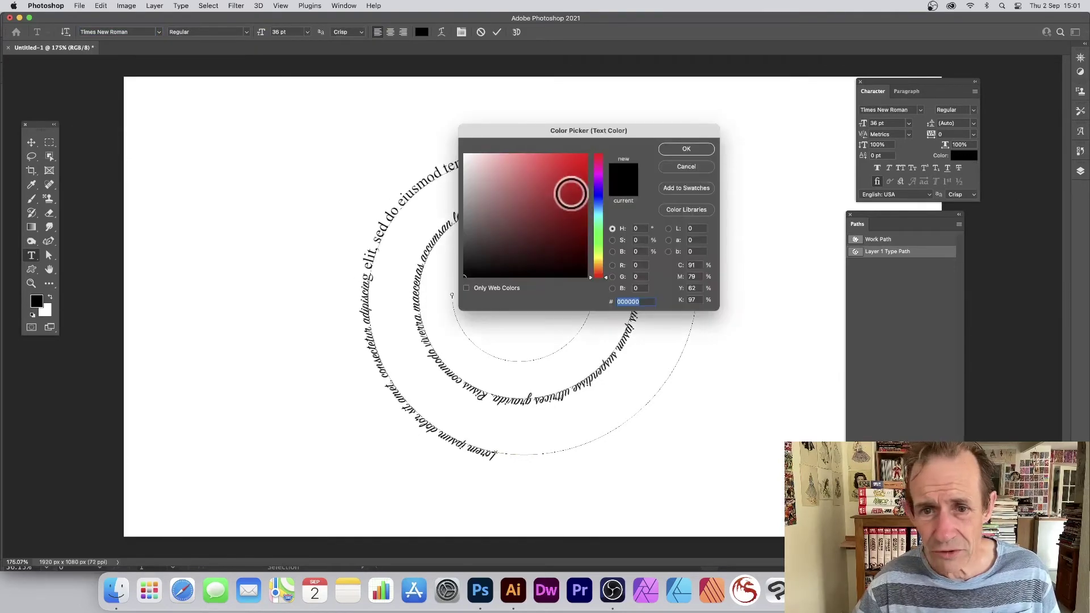
click(573, 163)
click(682, 151)
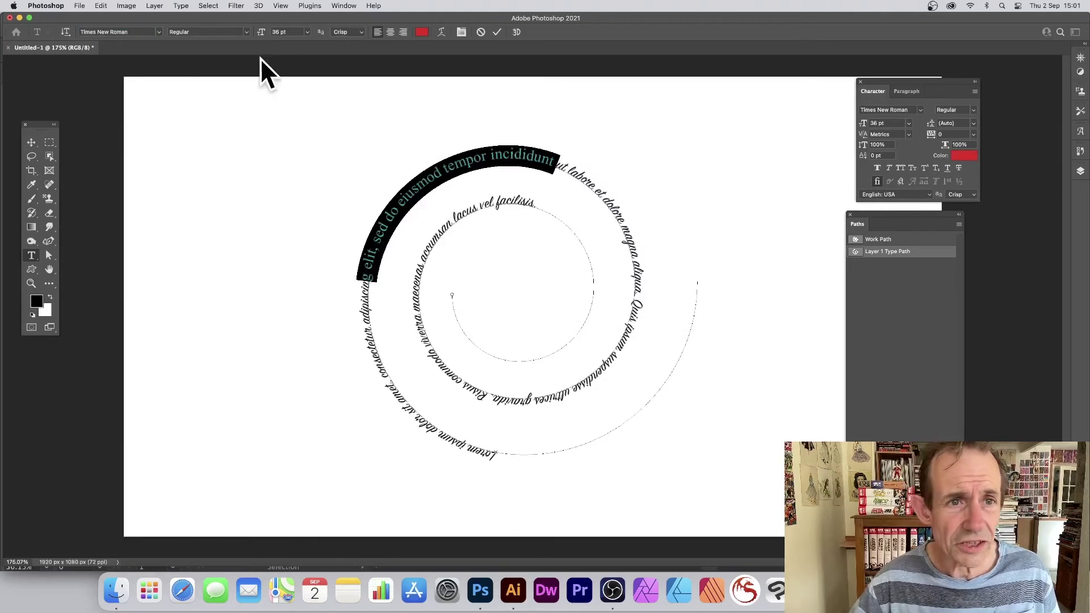
click(307, 31)
click(285, 179)
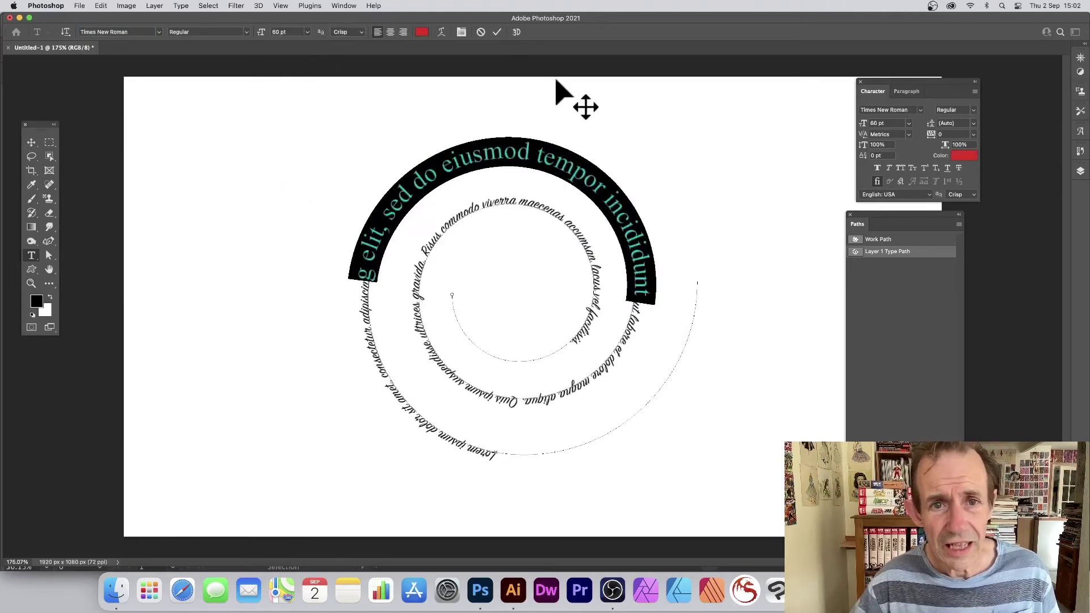
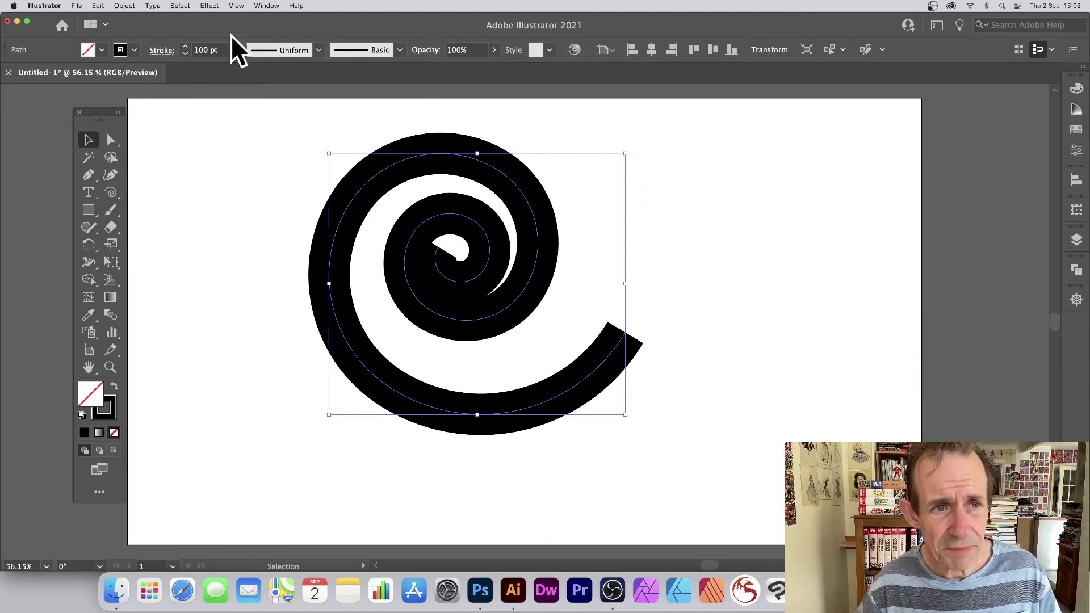
- In Illustrator, apply the width profile tapered at both ends to the 100 pt spiral stroke and expand its appearance
click(319, 51)
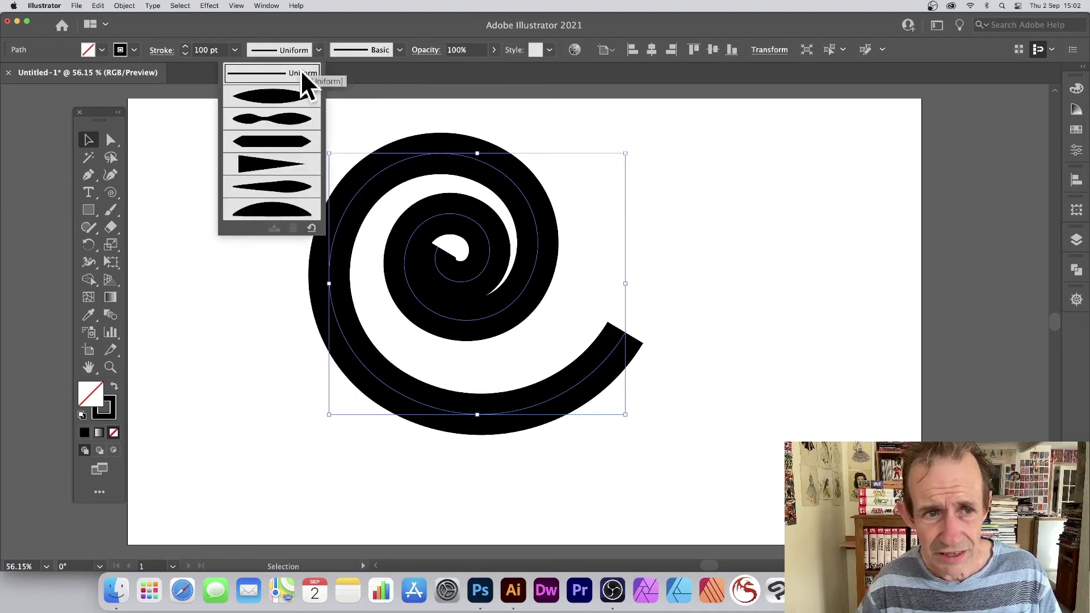
click(285, 110)
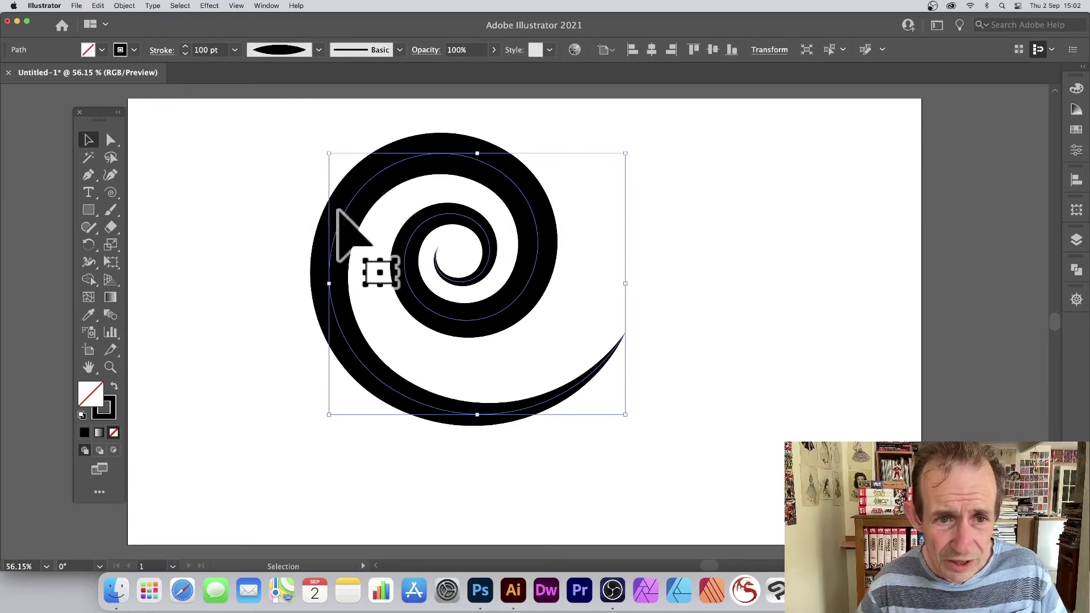
click(125, 6)
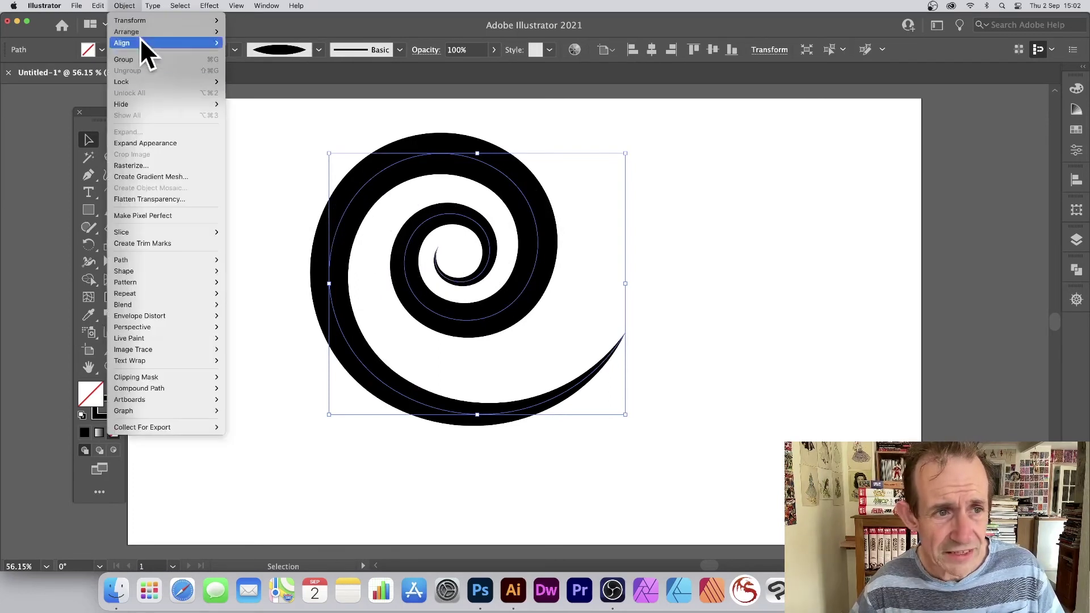
click(158, 143)
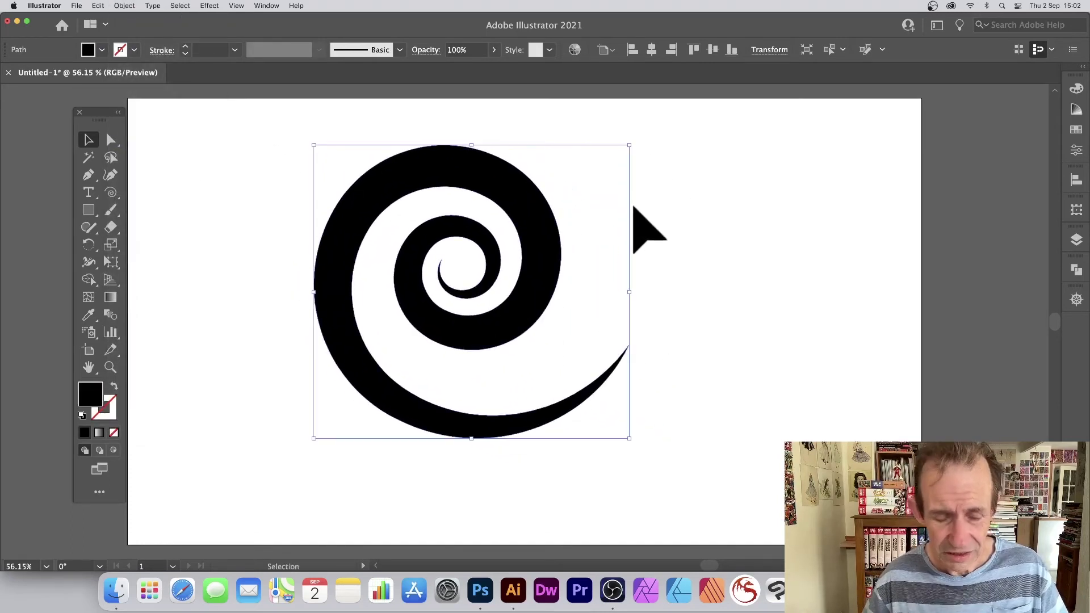
- Copy the expanded tapered spiral, switch to Photoshop and paste it into the empty document as a path
key(super)
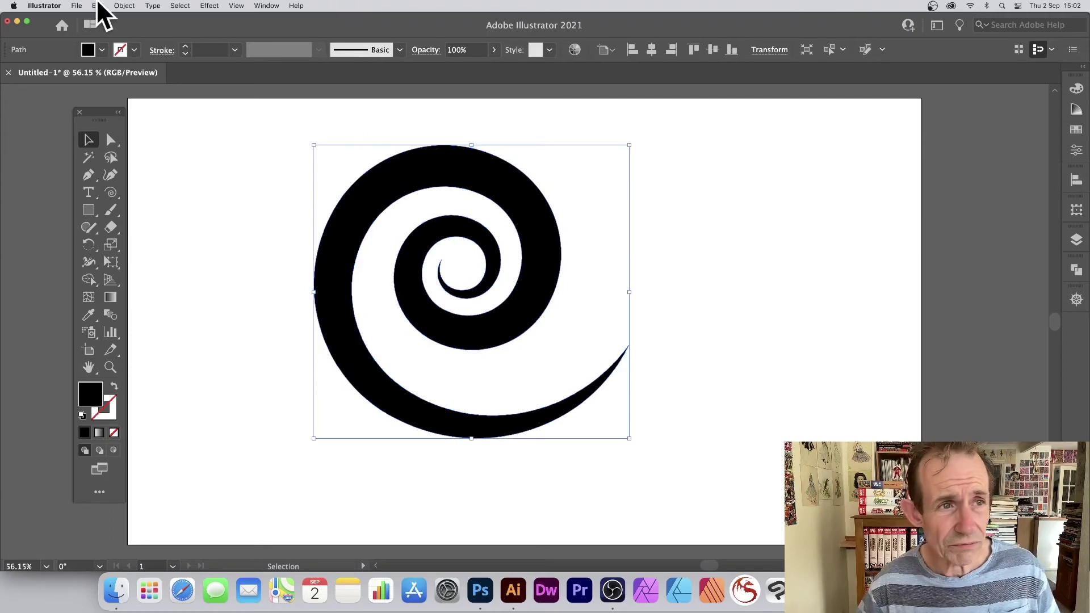
click(97, 6)
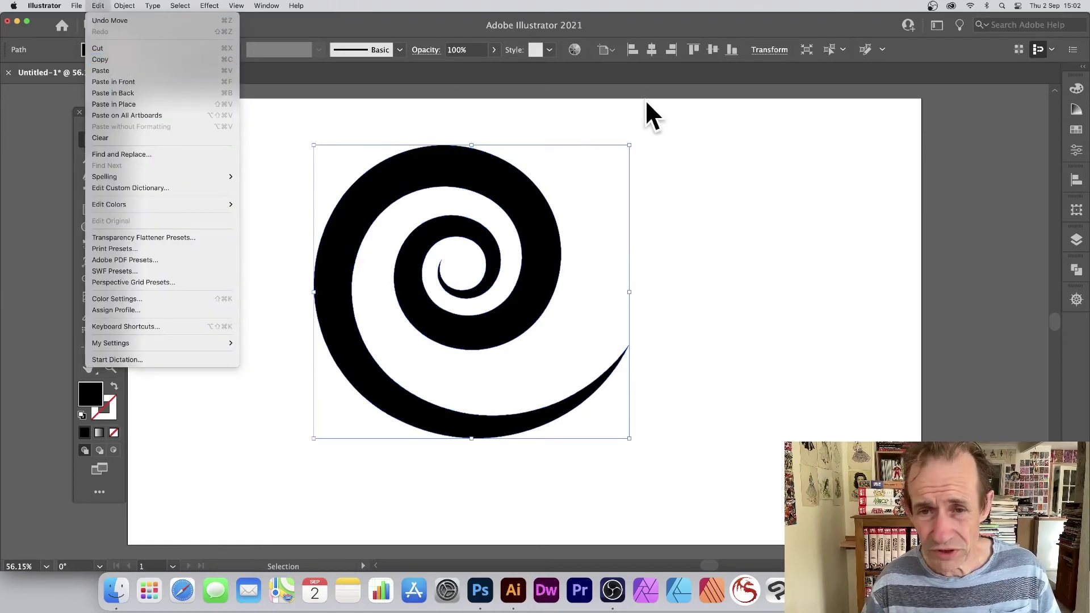
click(647, 131)
key(super+Tab)
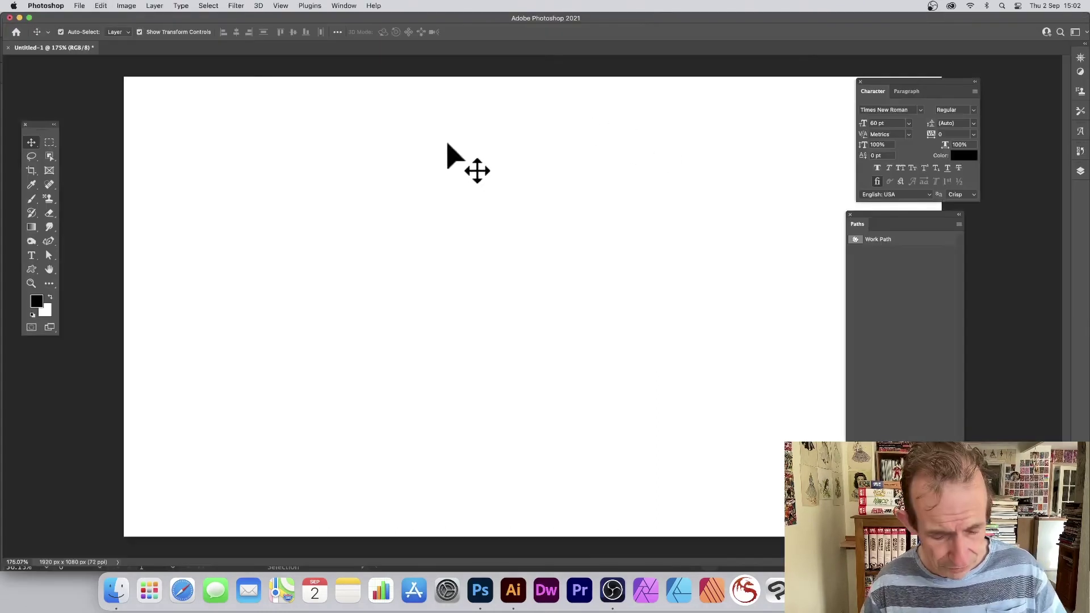
click(96, 6)
mouse_move(128, 104)
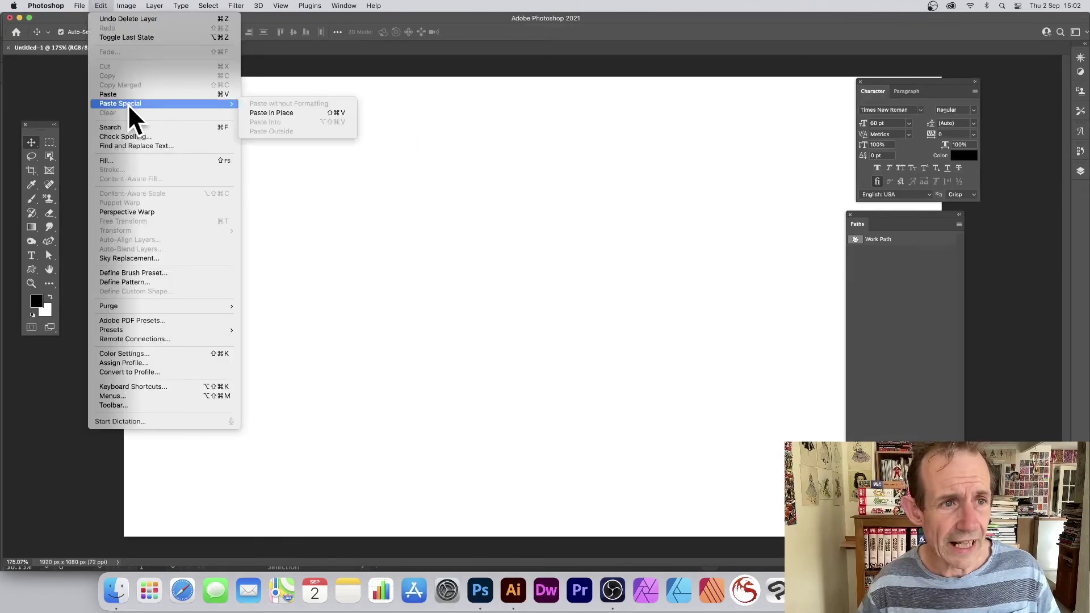
click(531, 172)
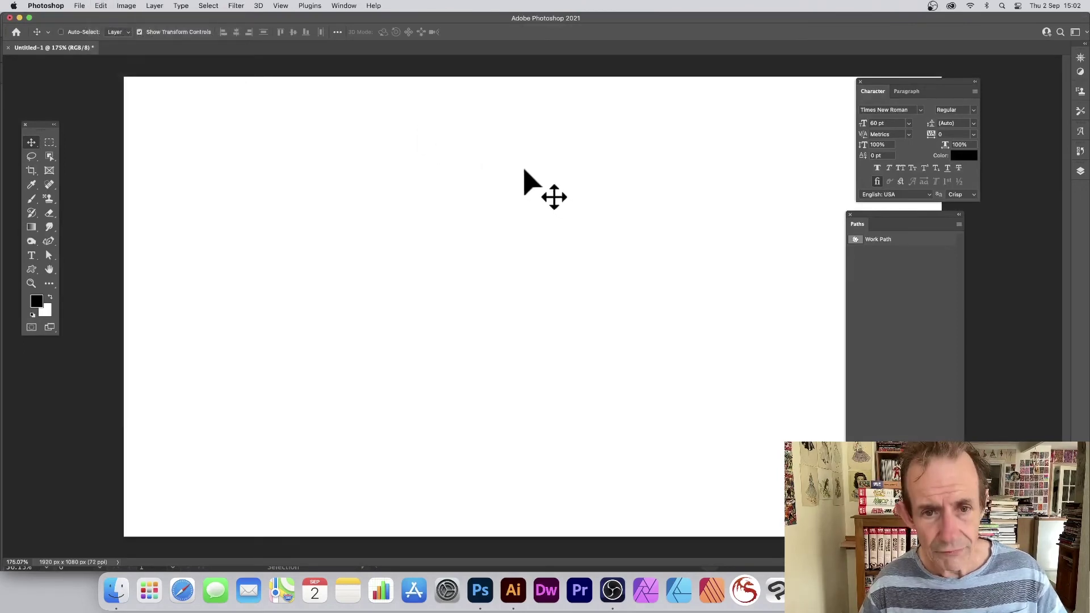
key(super+v)
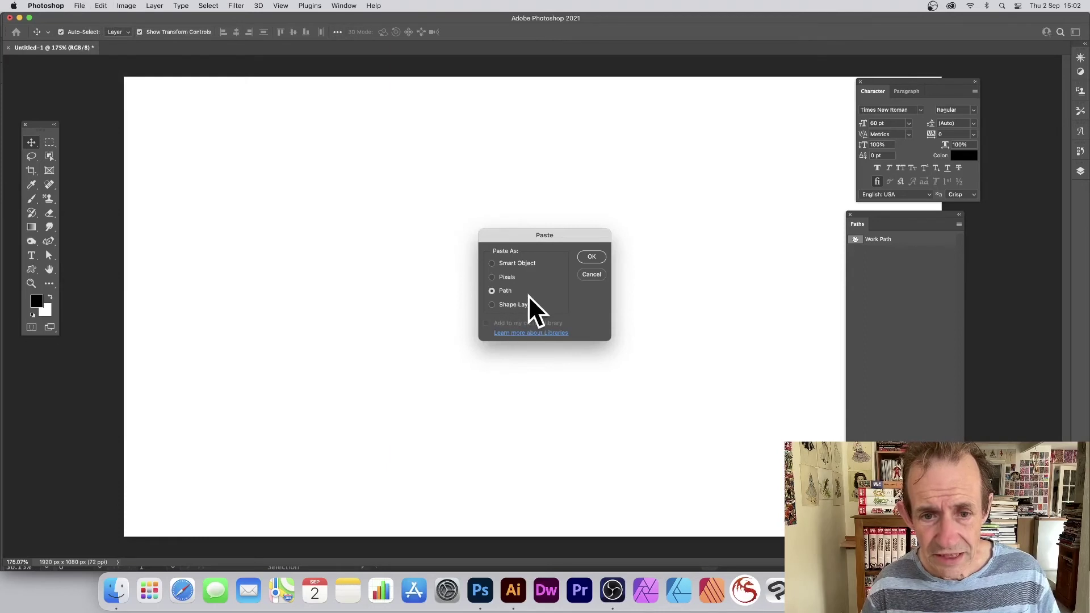
click(596, 257)
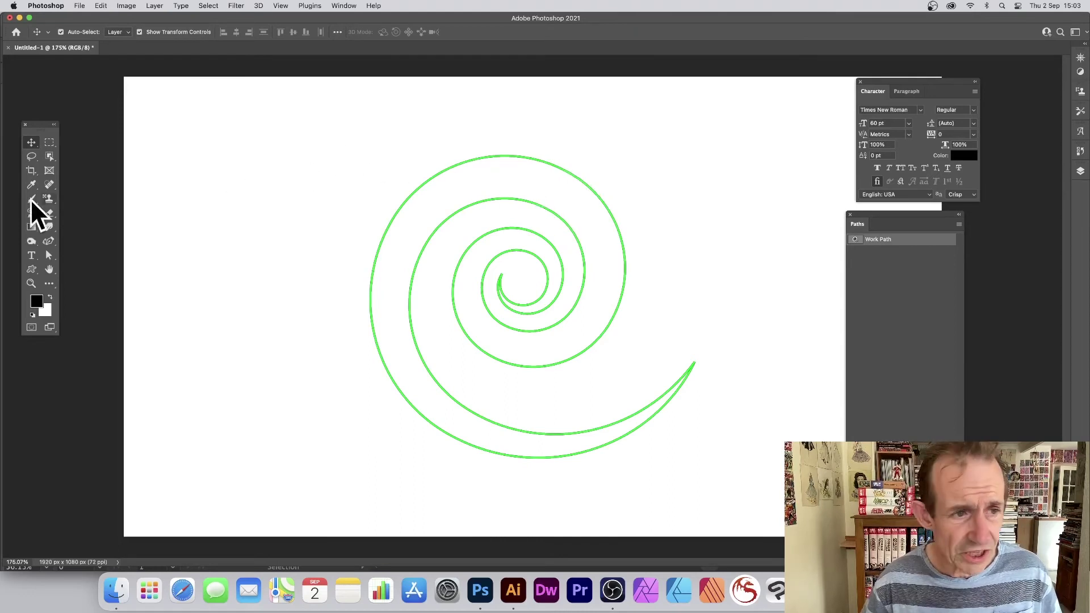
- Try placing 60 pt placeholder type along the tapered spiral's outline and inside its shape
drag(33, 259, 92, 256)
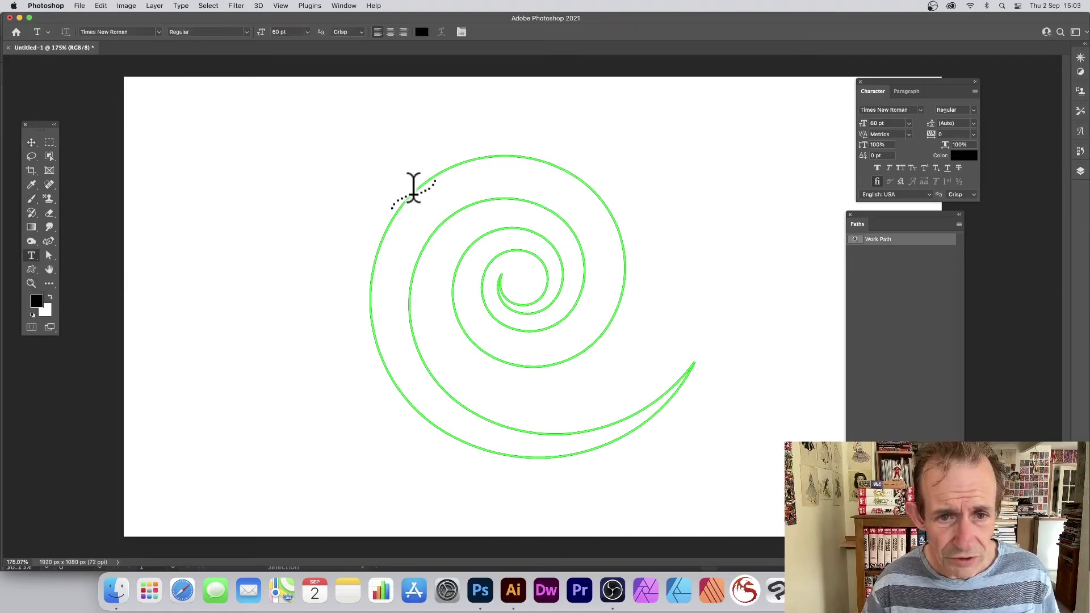
click(413, 187)
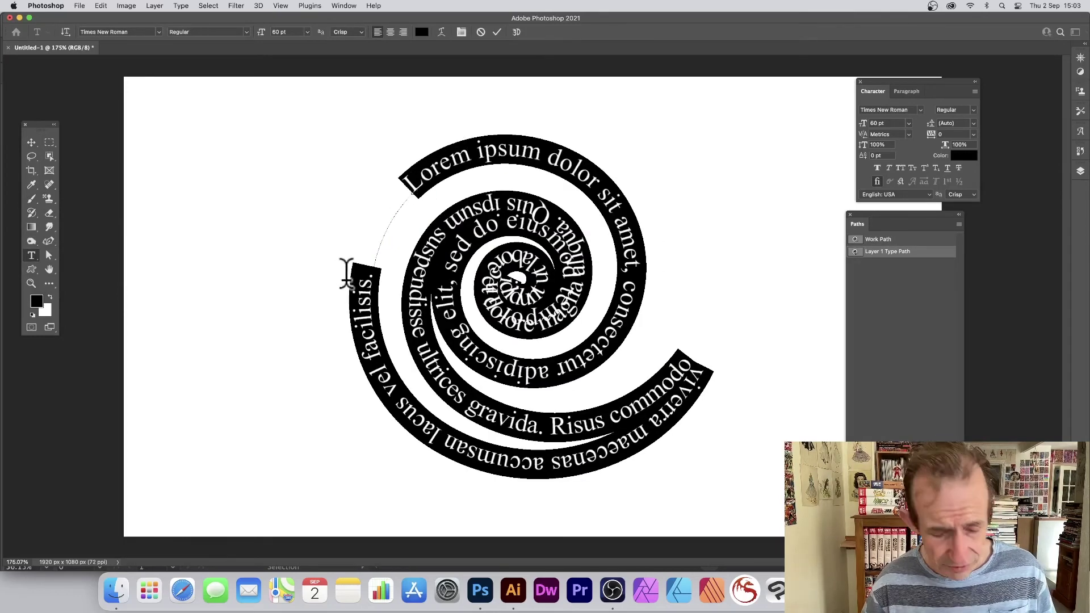
click(481, 32)
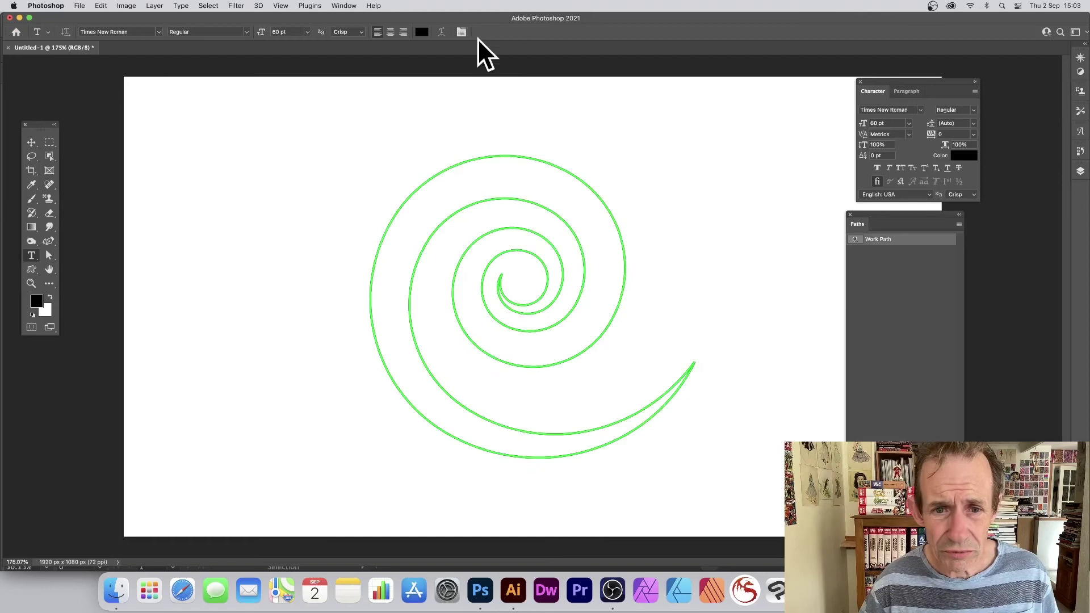
click(499, 176)
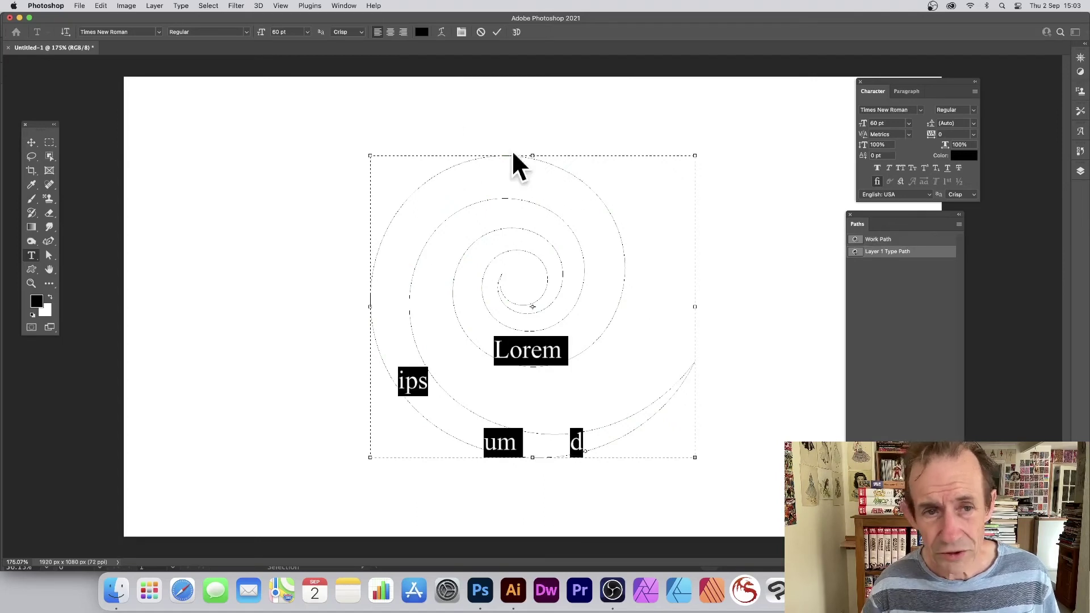
click(480, 32)
- Create 6 pt placeholder type inside the tapered spiral shape and enlarge it to 14 pt
click(307, 32)
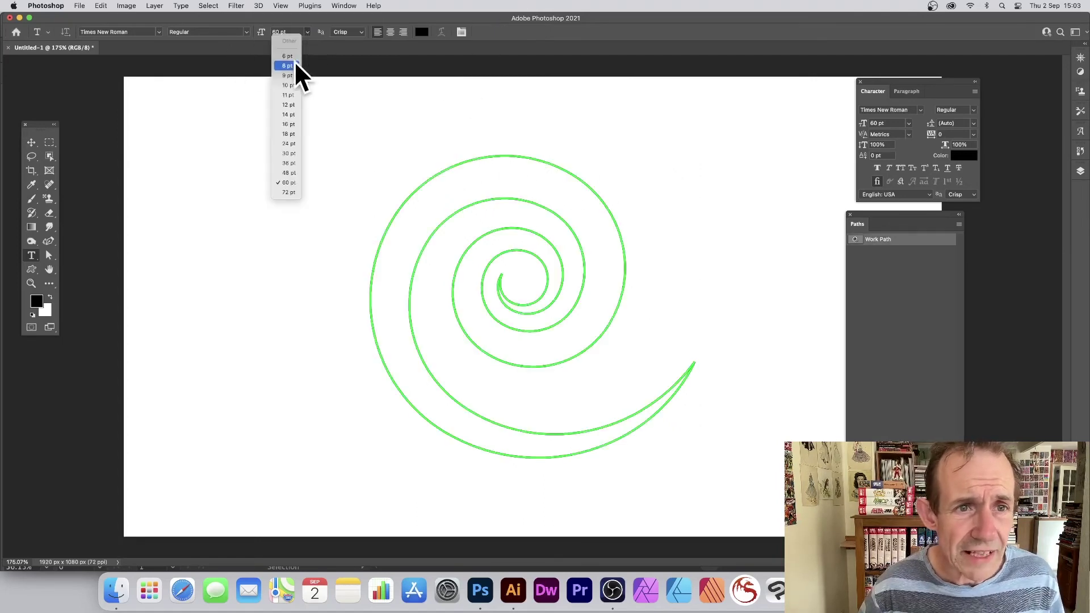
click(294, 57)
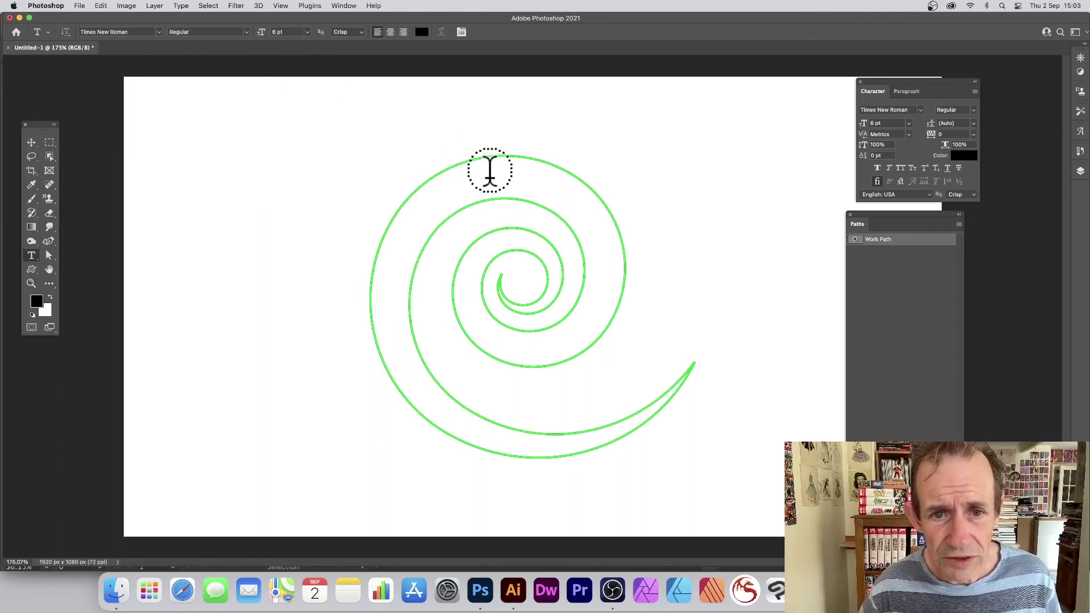
click(504, 165)
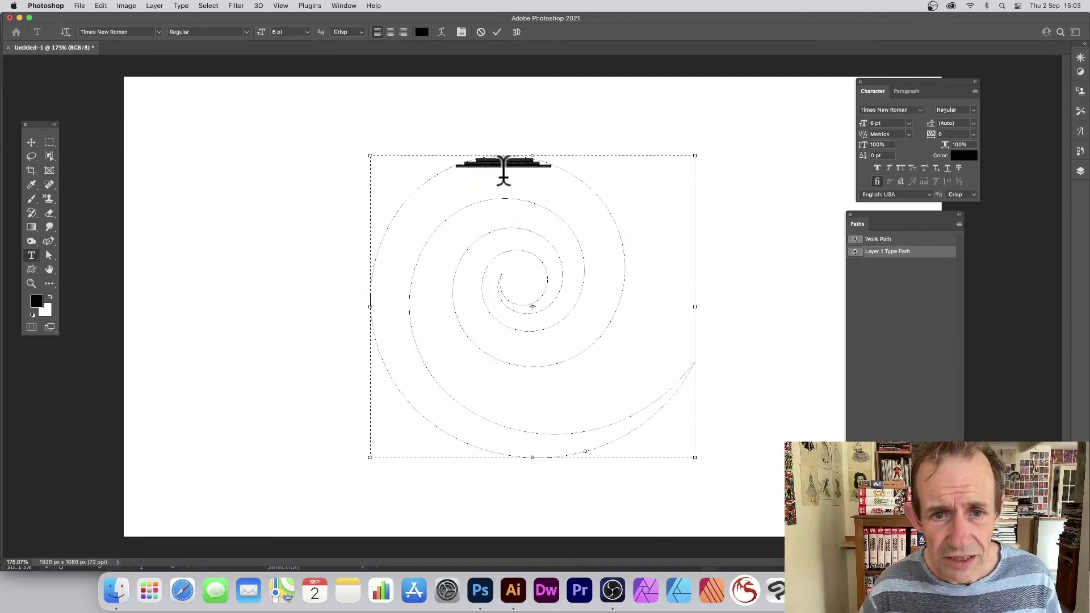
click(307, 32)
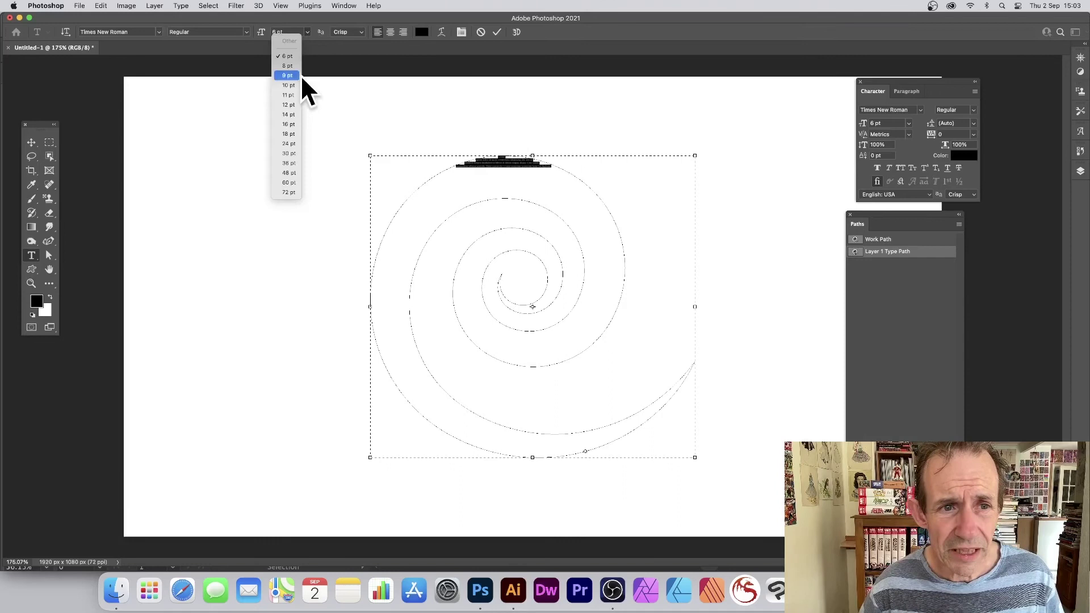
click(288, 114)
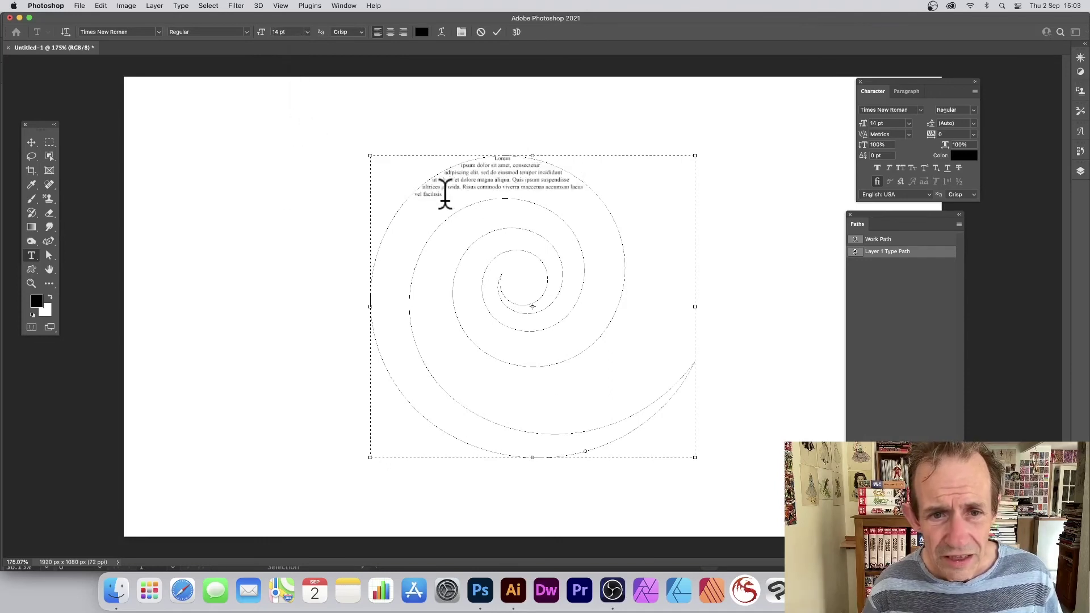
- Copy the text and paste it repeatedly at its end to fill the spiral shape, and move the finished type up and left
key(super+a)
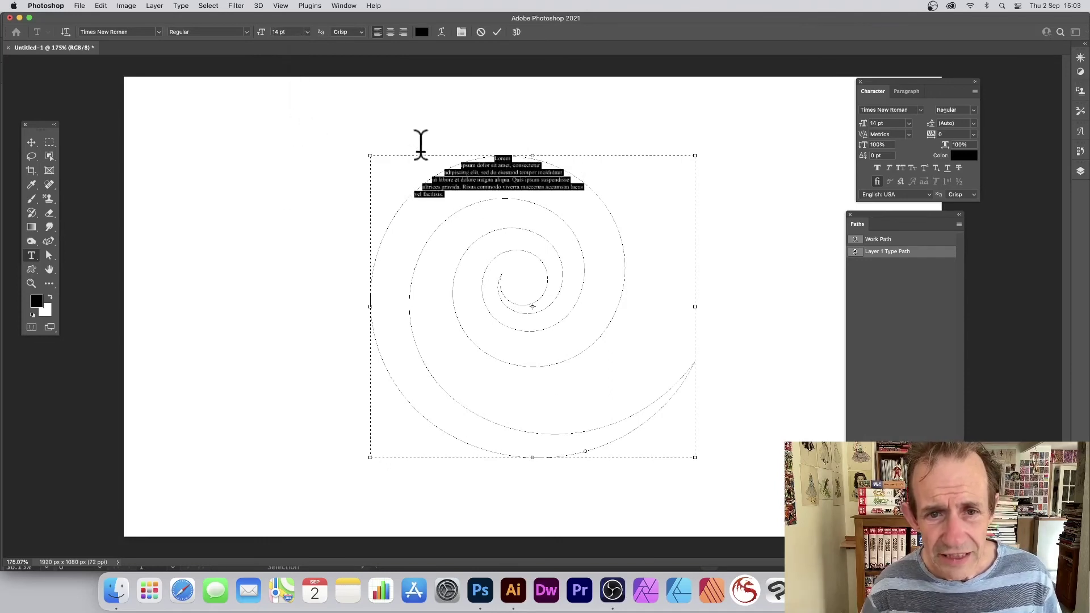
click(457, 200)
key(super+v)
key(super+v)
key(super+v)
key(super+v)
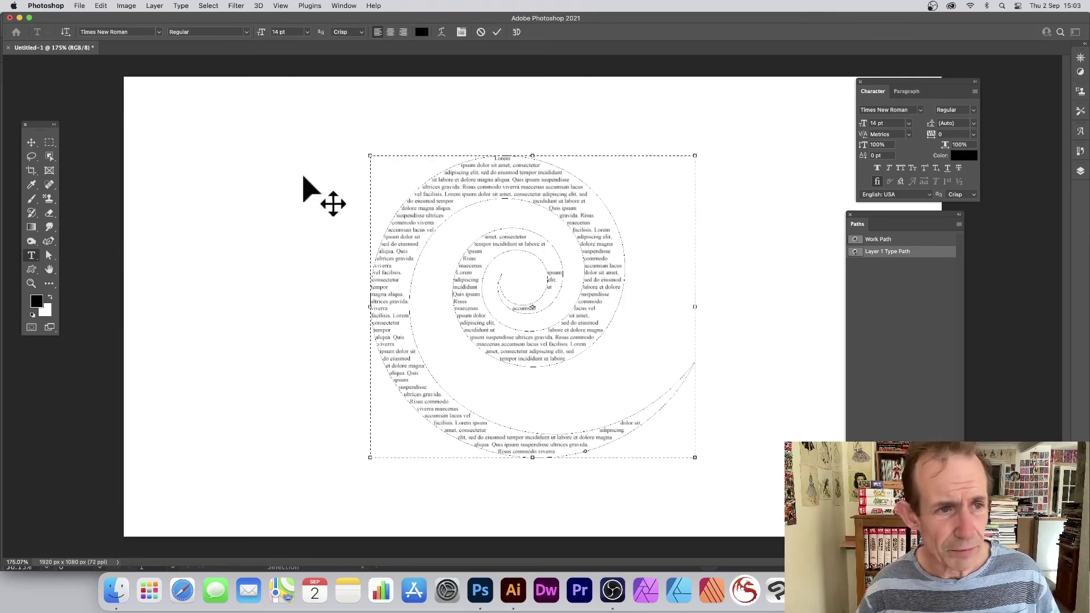
click(35, 142)
drag(469, 206, 401, 176)
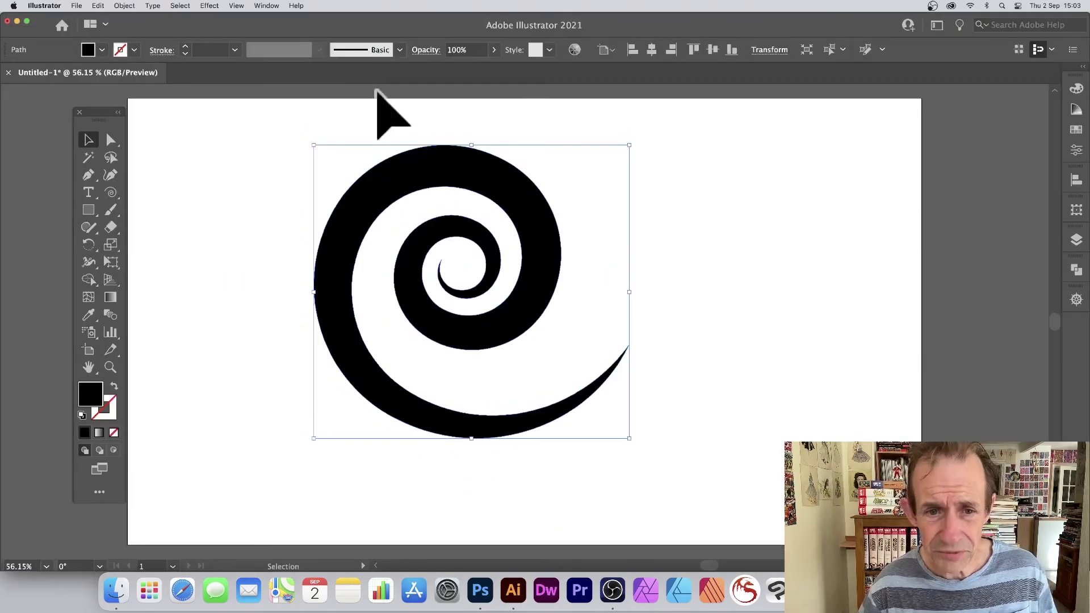
- Undo the tapered spiral's move, expansion and width profile to return to the plain spiral with a uniform 1 pt stroke
drag(413, 176, 439, 183)
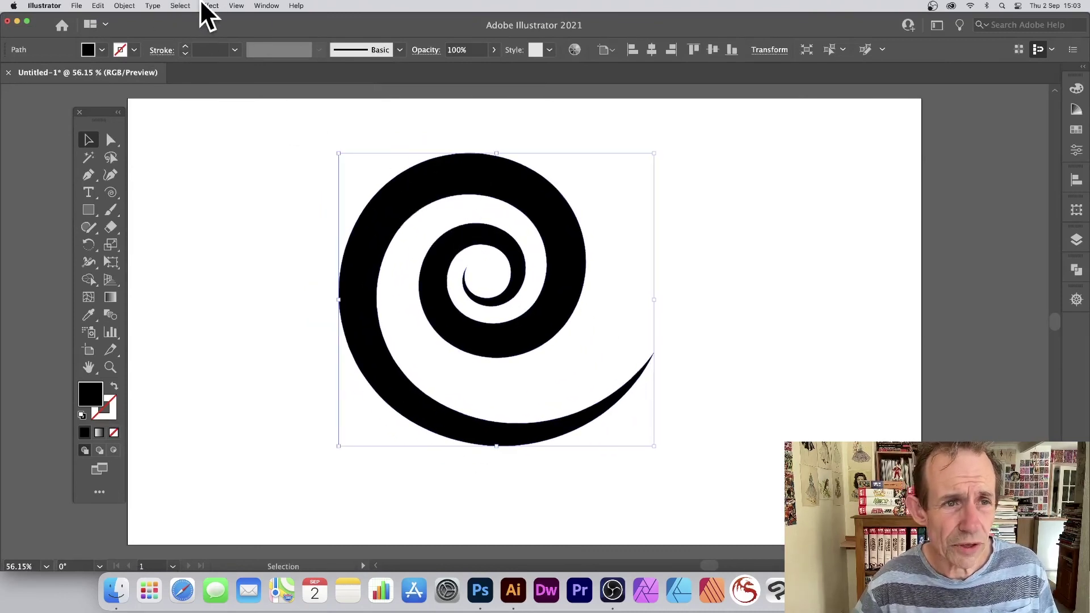
key(super+z)
key(a)
key(v)
key(super+z)
key(super+z)
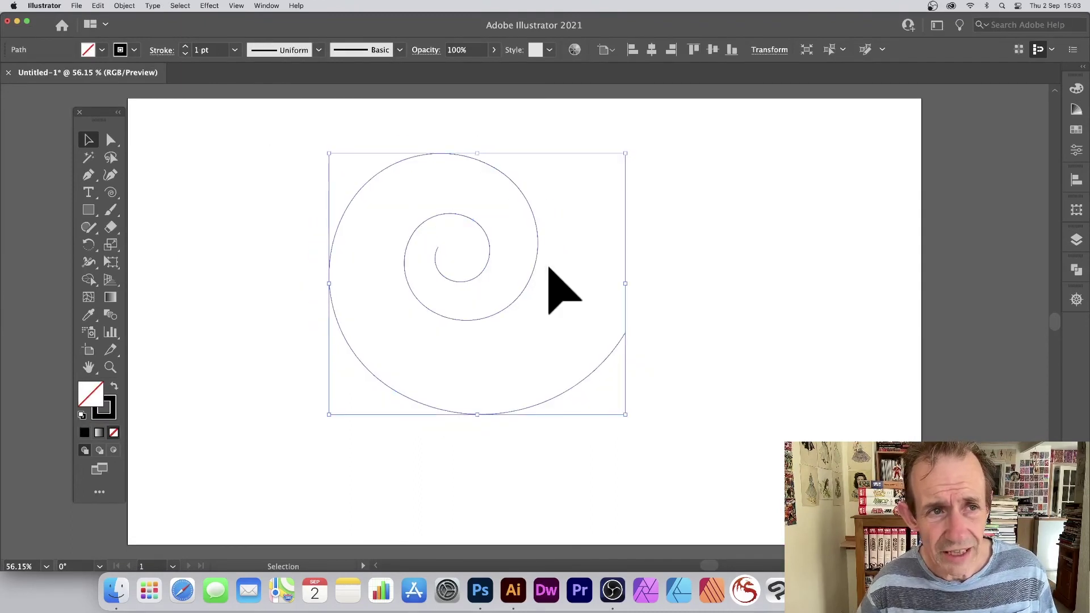
- Apply a Zig Zag effect to the spiral with 10 px absolute size, 4 ridges per segment and corner points, deselect it and switch to Photoshop
click(209, 6)
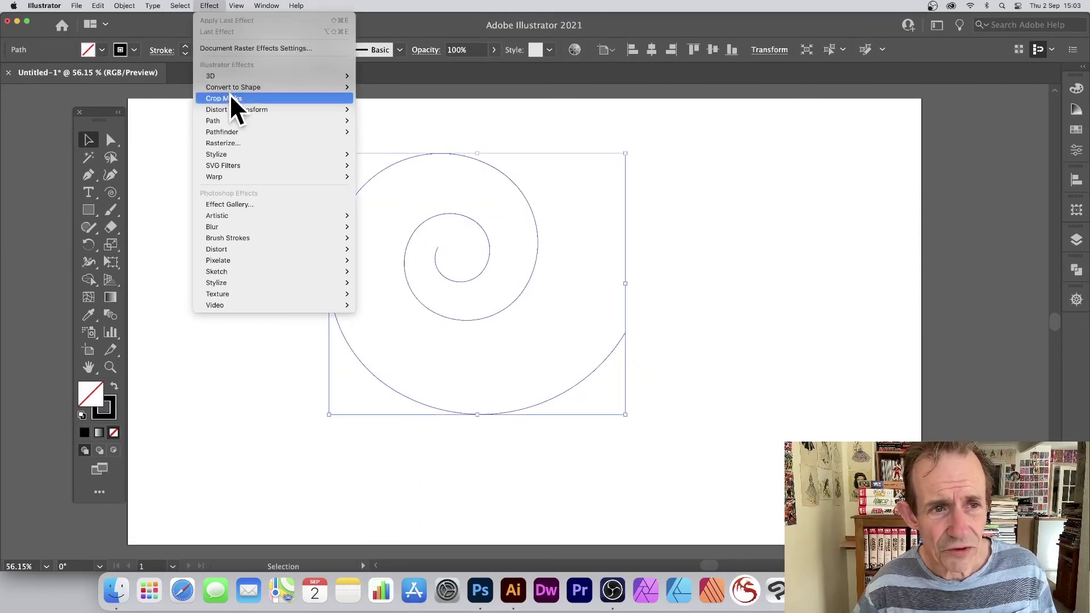
mouse_move(233, 109)
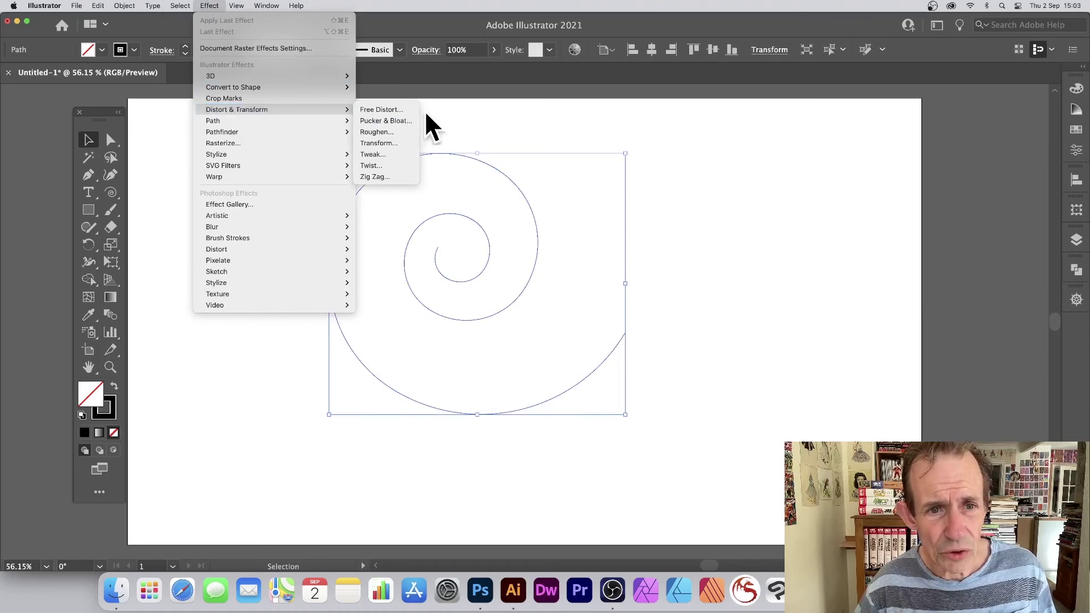
click(379, 176)
drag(511, 187, 690, 181)
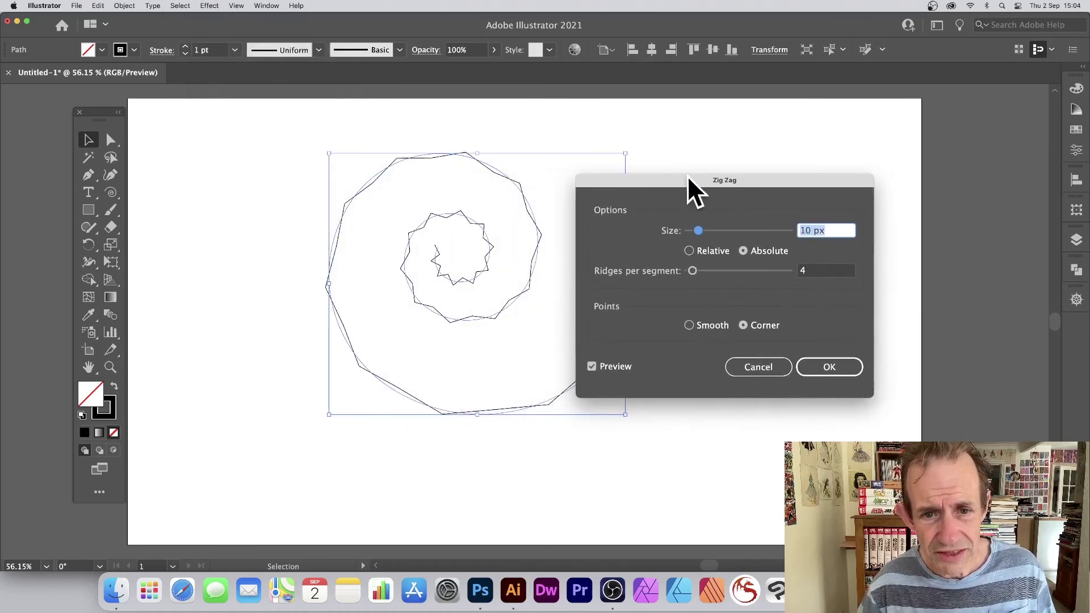
click(830, 368)
click(411, 125)
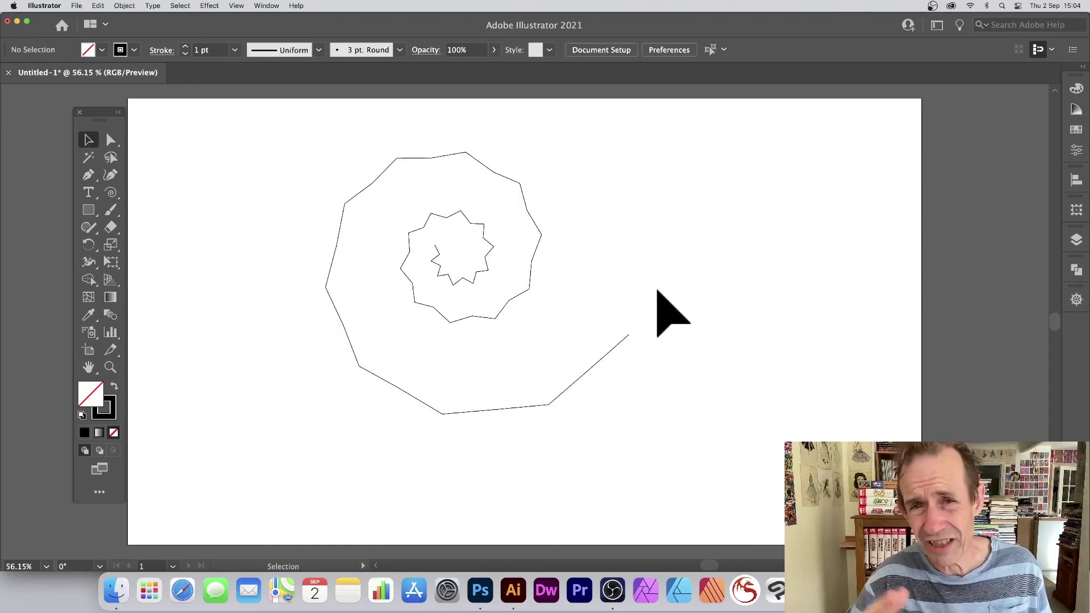
key(super+Tab)
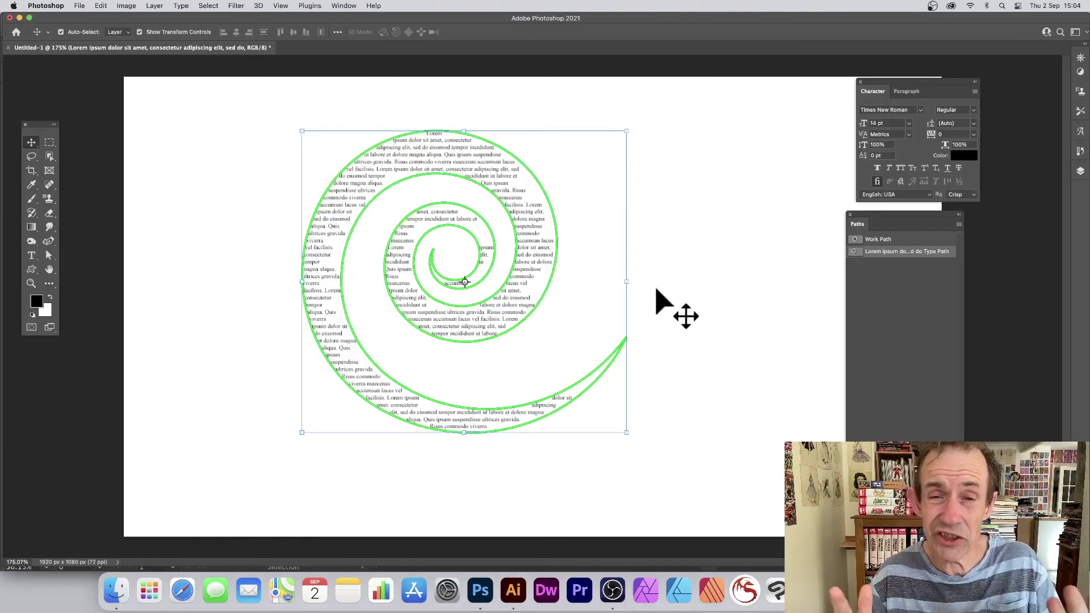